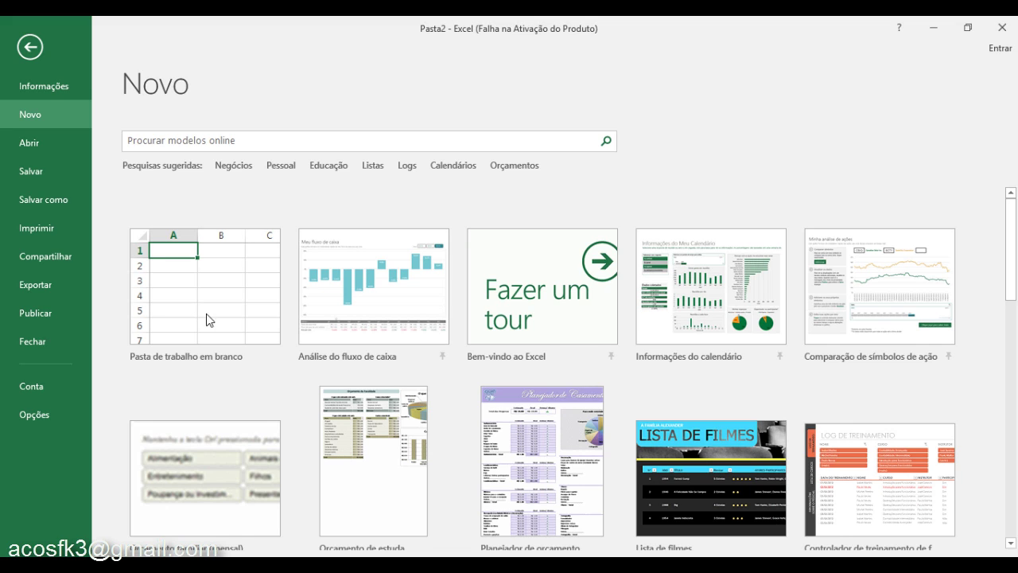
Create a new blank workbook and zoom the sheet in to 200%
left_click(205, 308)
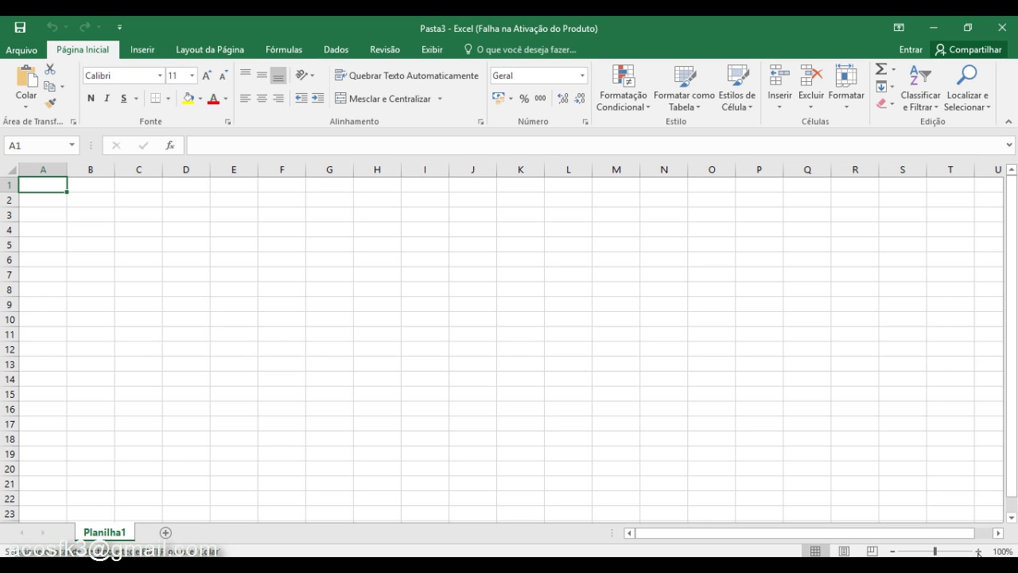
left_click(979, 552)
left_click(978, 552)
left_click(978, 553)
left_click(978, 552)
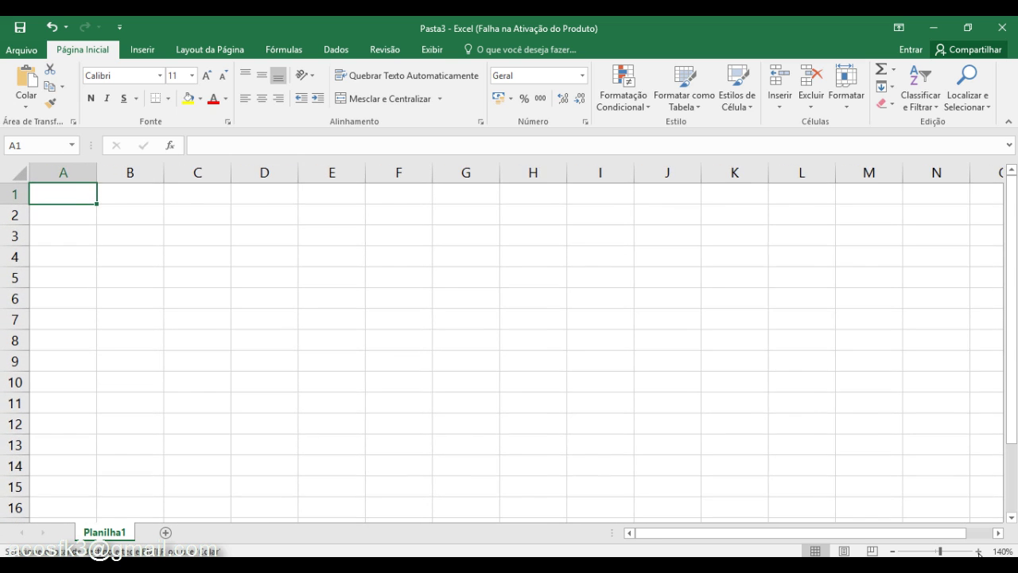
left_click(979, 552)
left_click(978, 552)
left_click(979, 552)
left_click(979, 552)
left_click(978, 552)
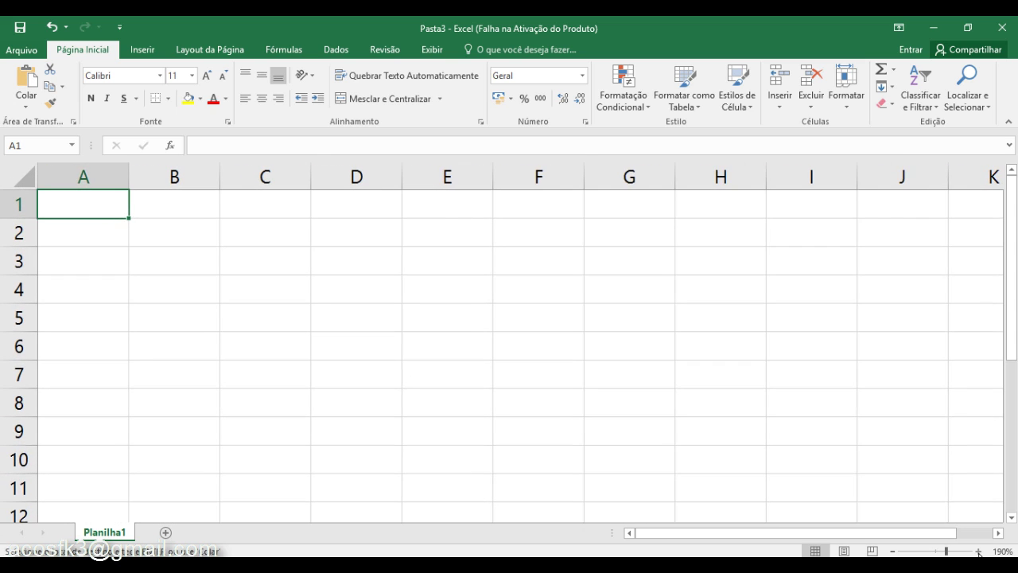
left_click(978, 552)
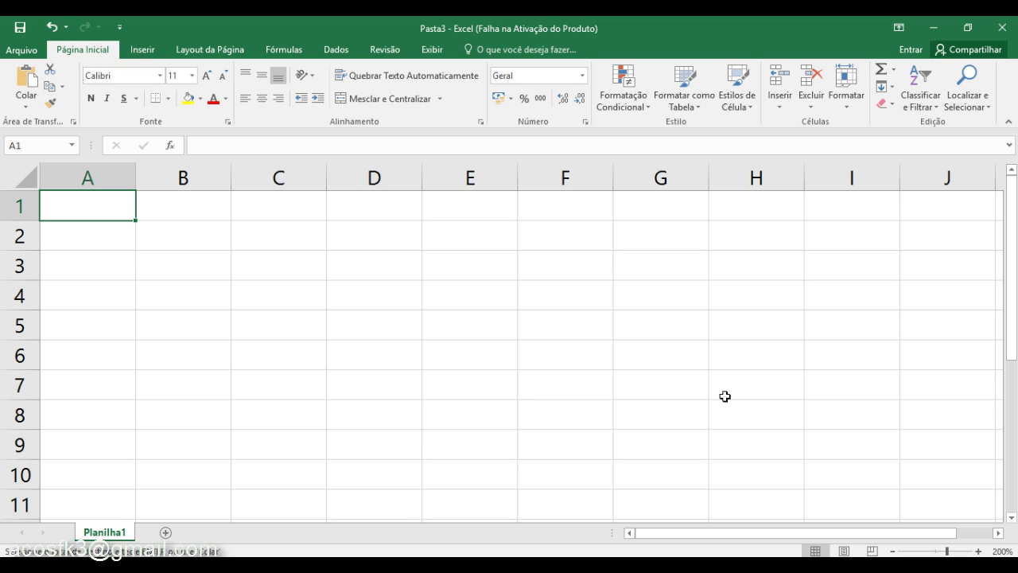
left_click(408, 418)
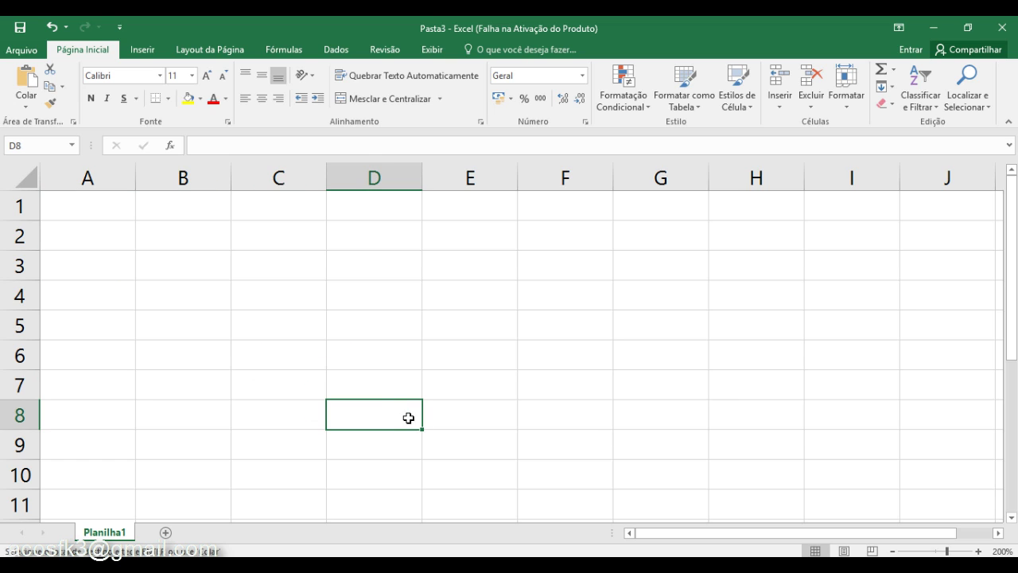
left_click(375, 347)
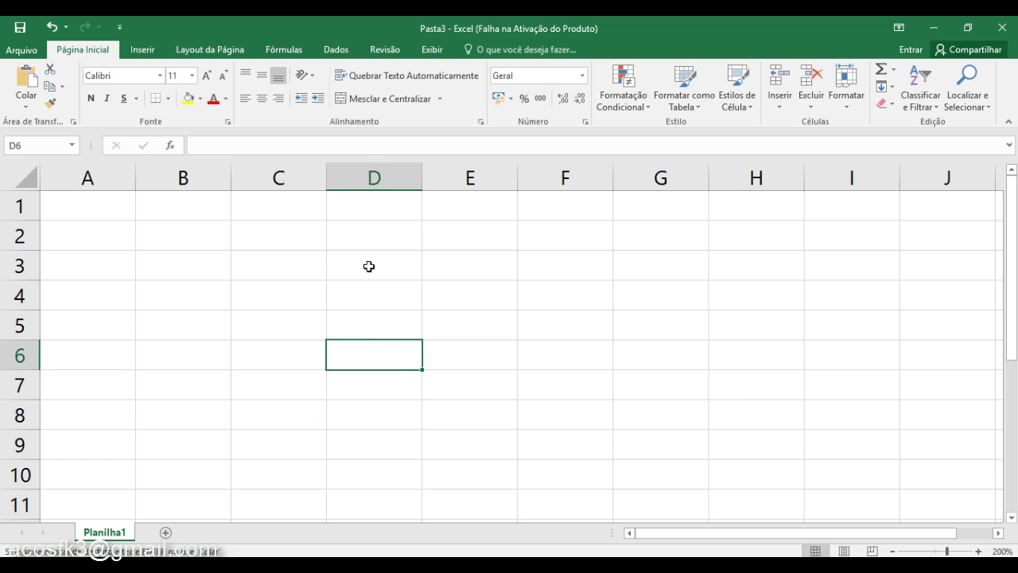
left_click_drag(371, 204, 360, 471)
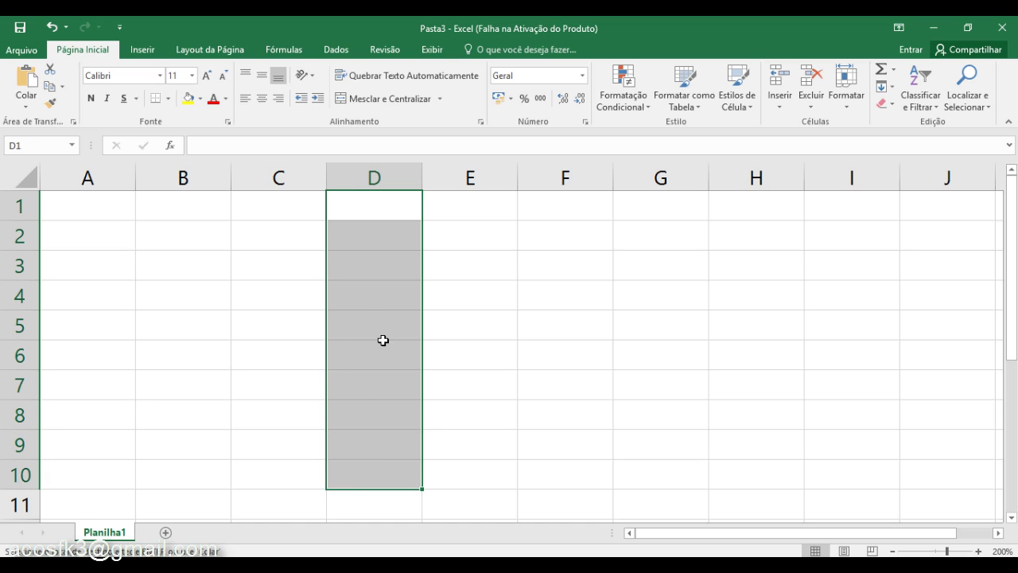
left_click(252, 329)
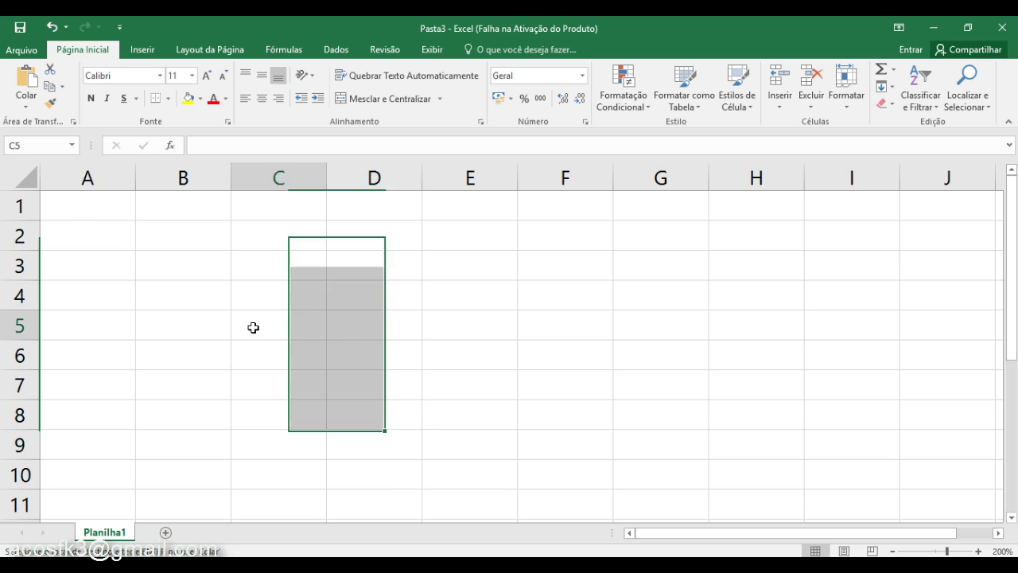
left_click(115, 210)
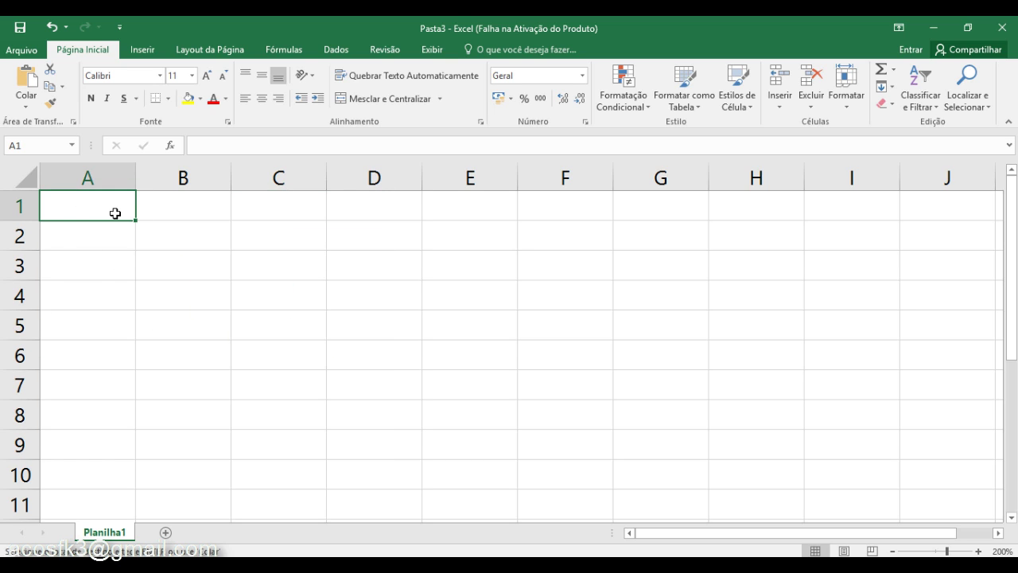
left_click(306, 307)
left_click(531, 391)
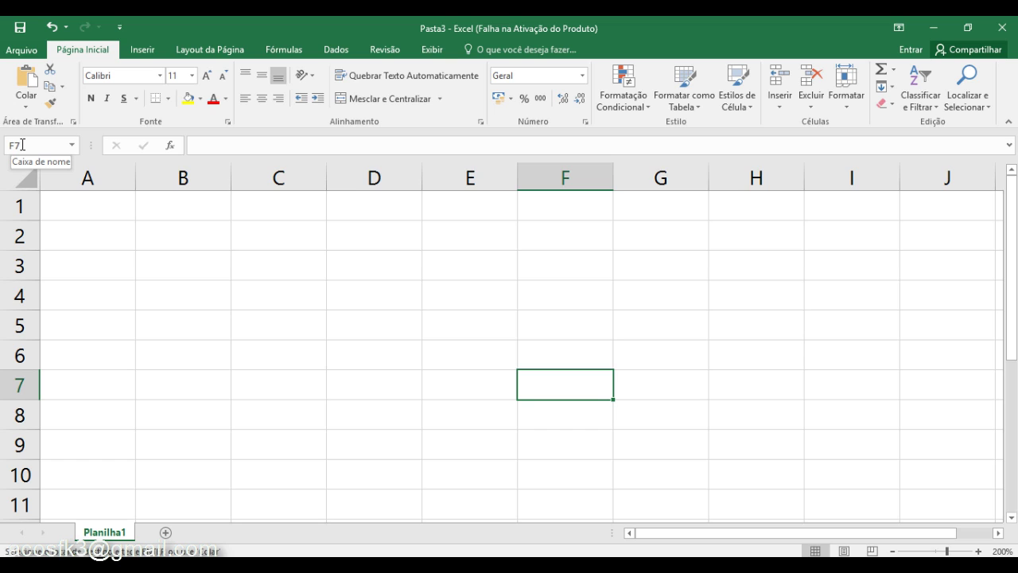
left_click(705, 293)
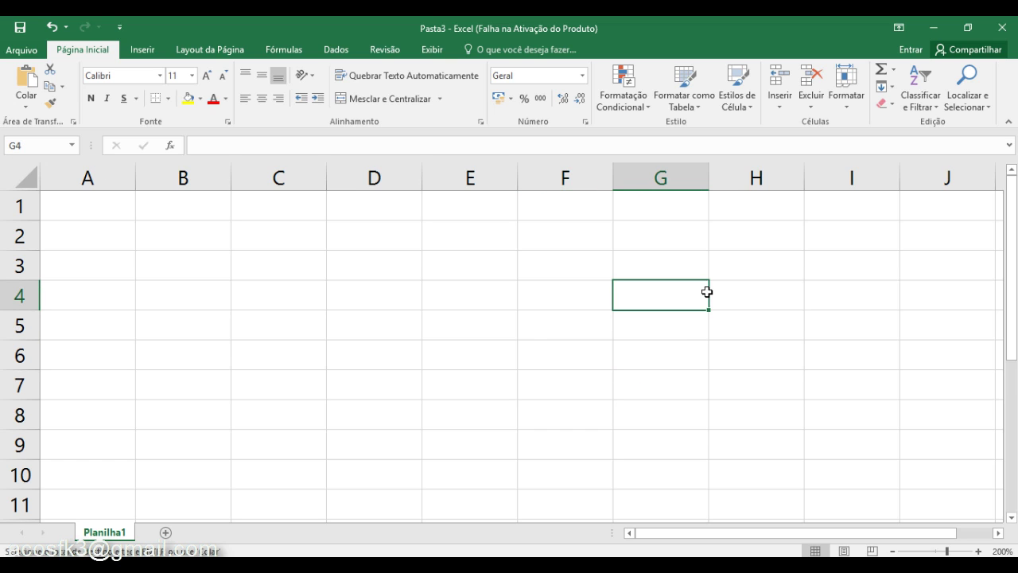
left_click(695, 454)
left_click(438, 418)
left_click(770, 362)
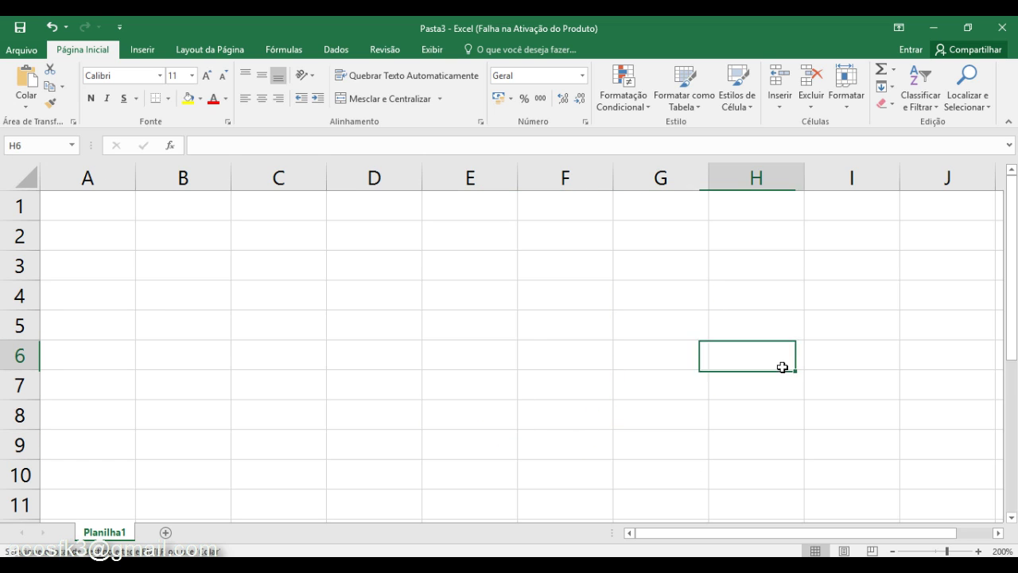
left_click(229, 230)
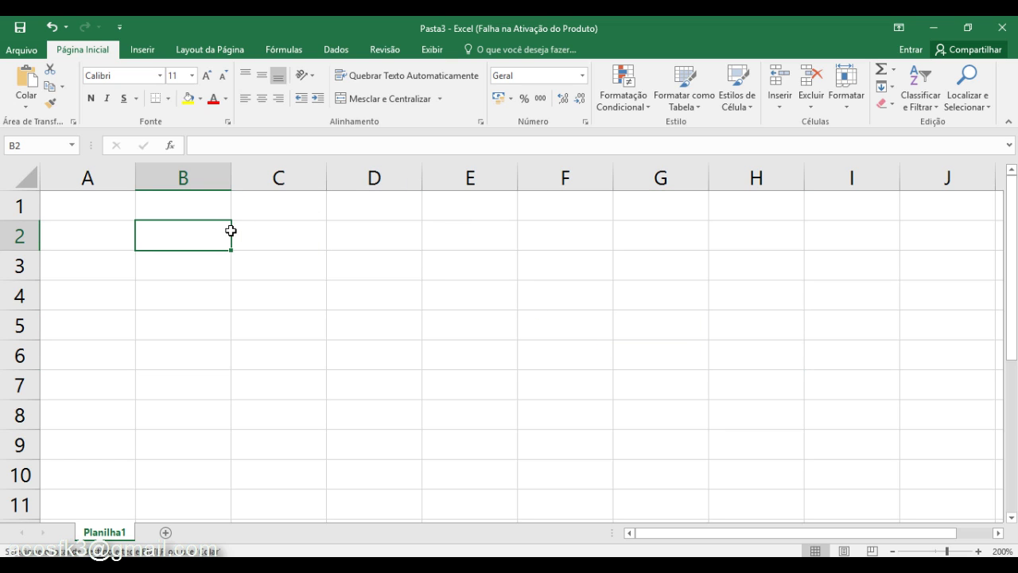
left_click(90, 210)
left_click_drag(90, 210, 84, 436)
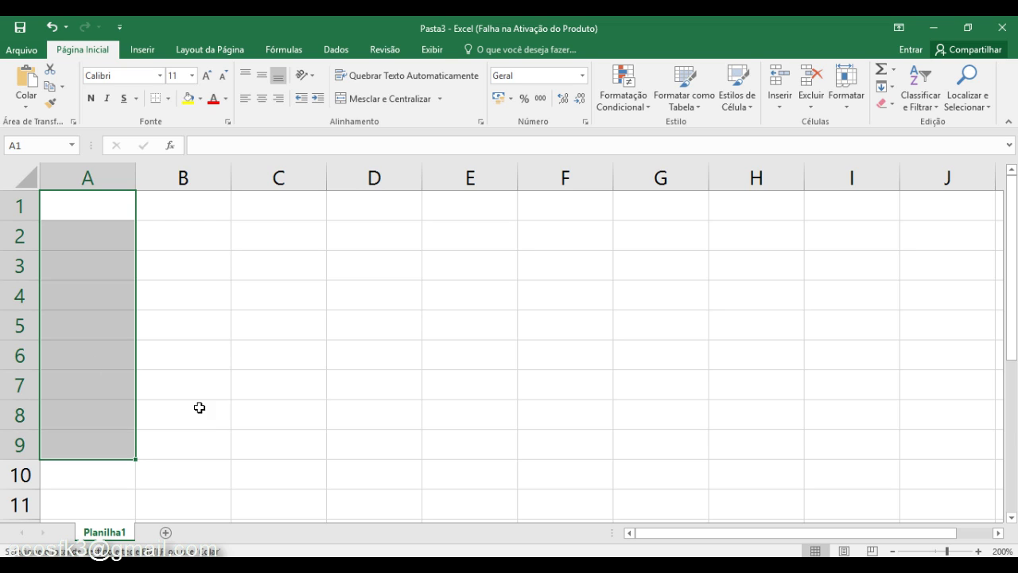
left_click(400, 449)
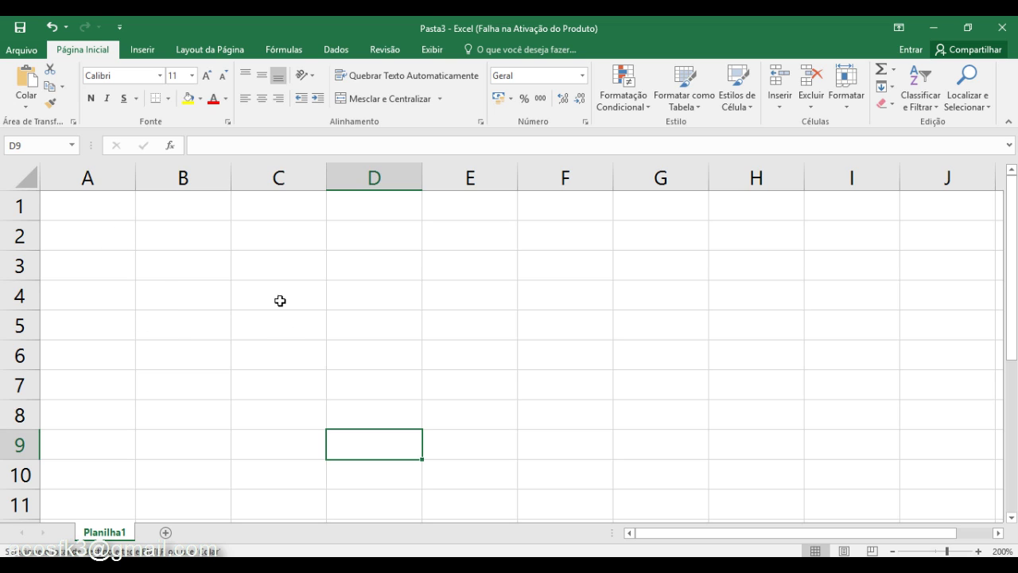
left_click(287, 333)
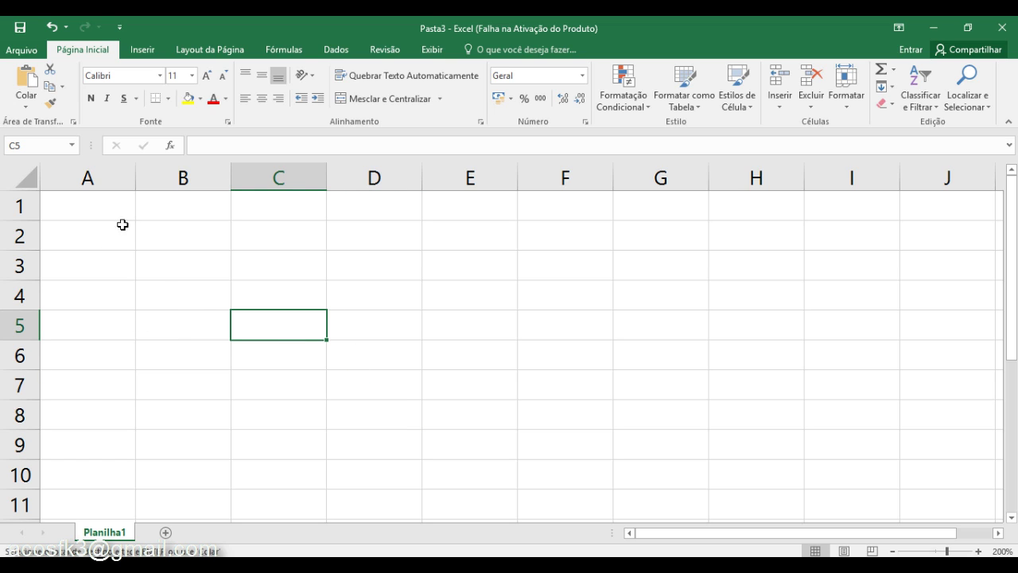
left_click(80, 211)
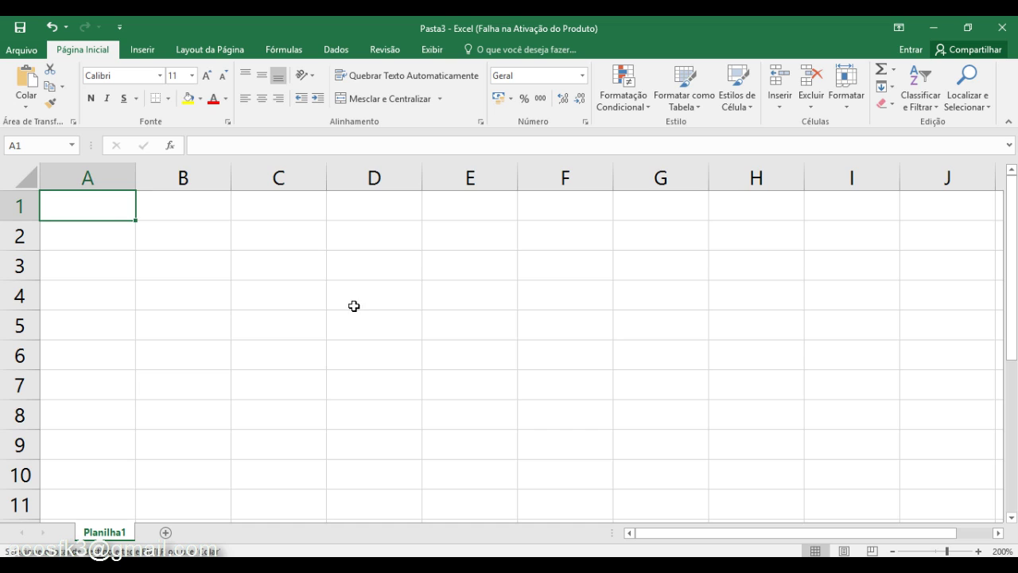
left_click(374, 347)
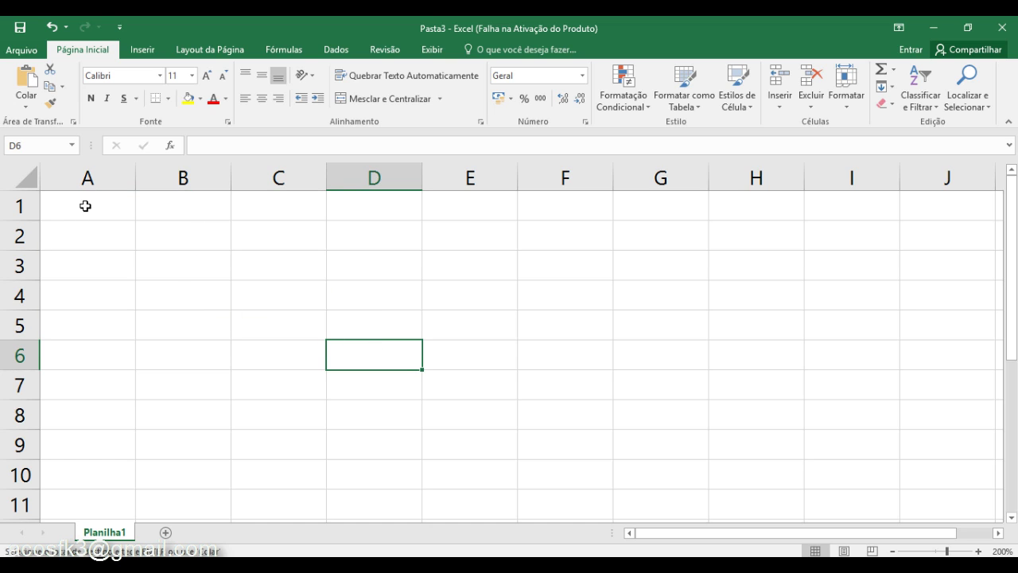
left_click_drag(84, 205, 82, 418)
Apply All Borders (Todas as Bordas) to cells A1:A8
left_click(167, 98)
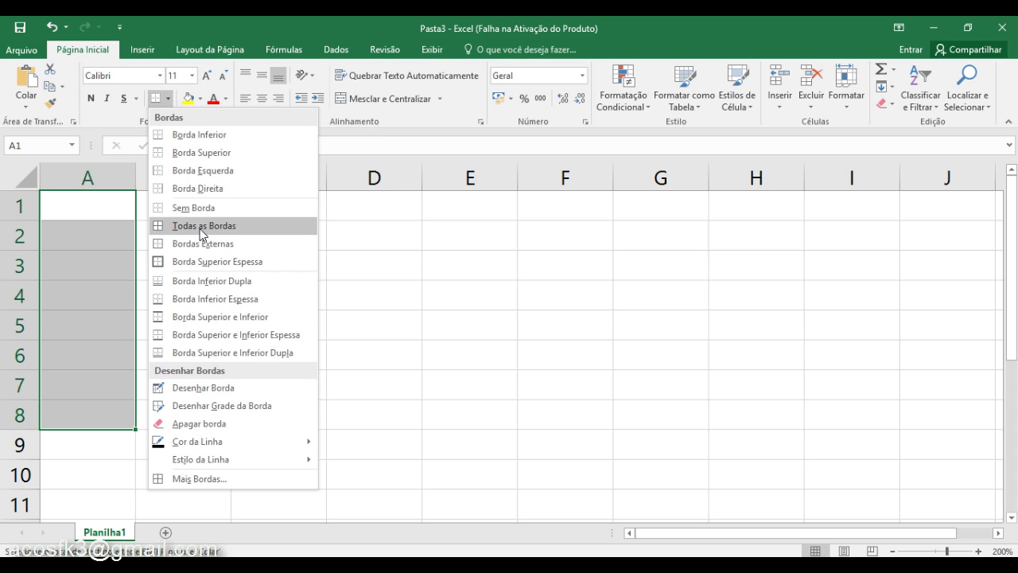
left_click(201, 232)
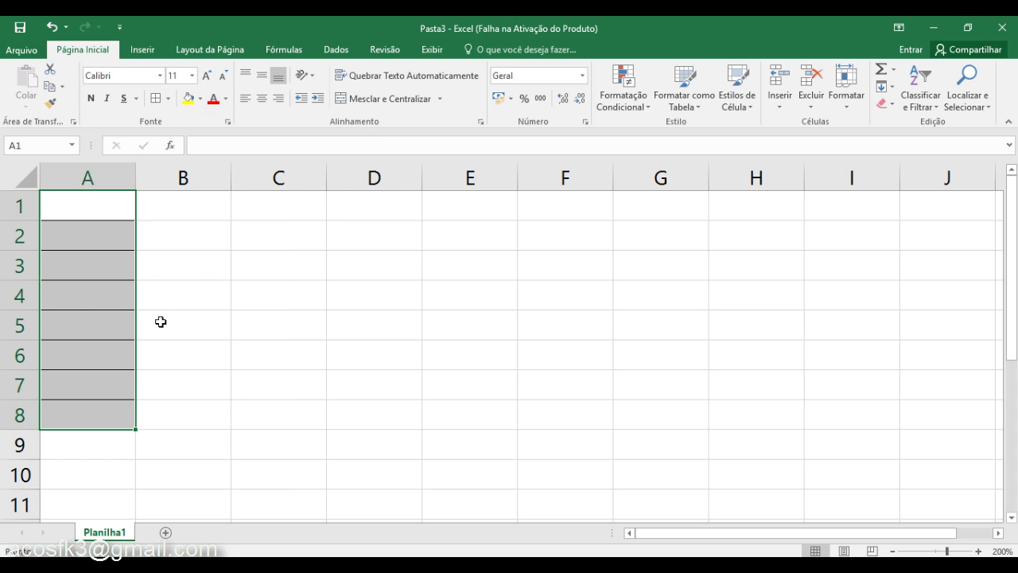
left_click(161, 321)
Reselect A1:A8 and name the range 'Teste' in the Name Box
left_click(77, 204)
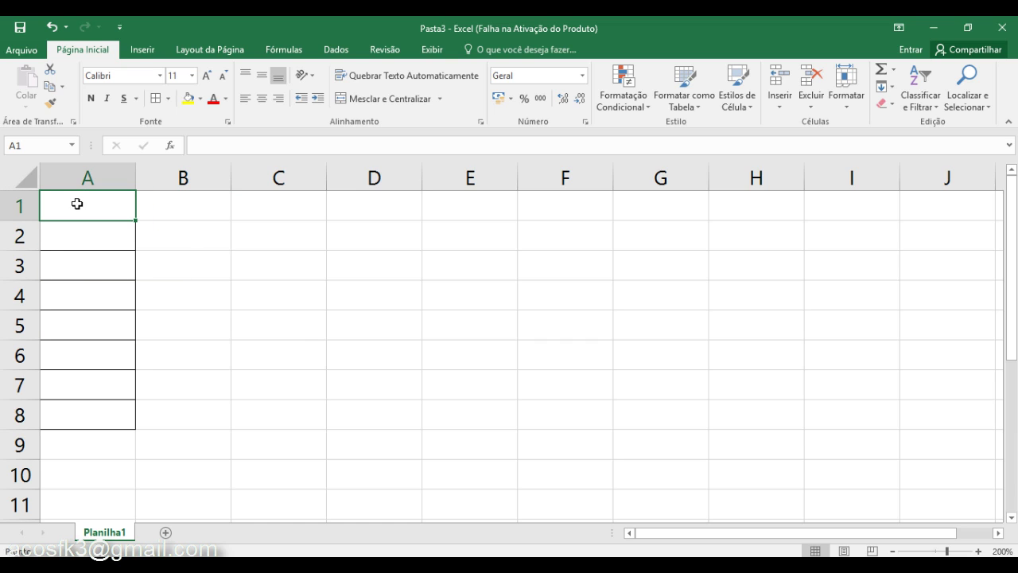
left_click_drag(76, 204, 75, 414)
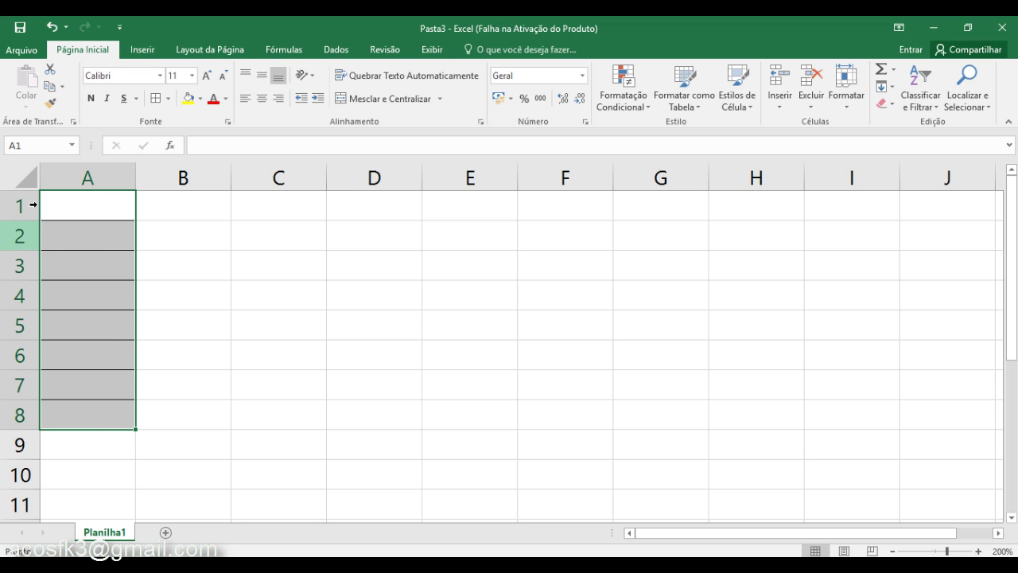
left_click(46, 146)
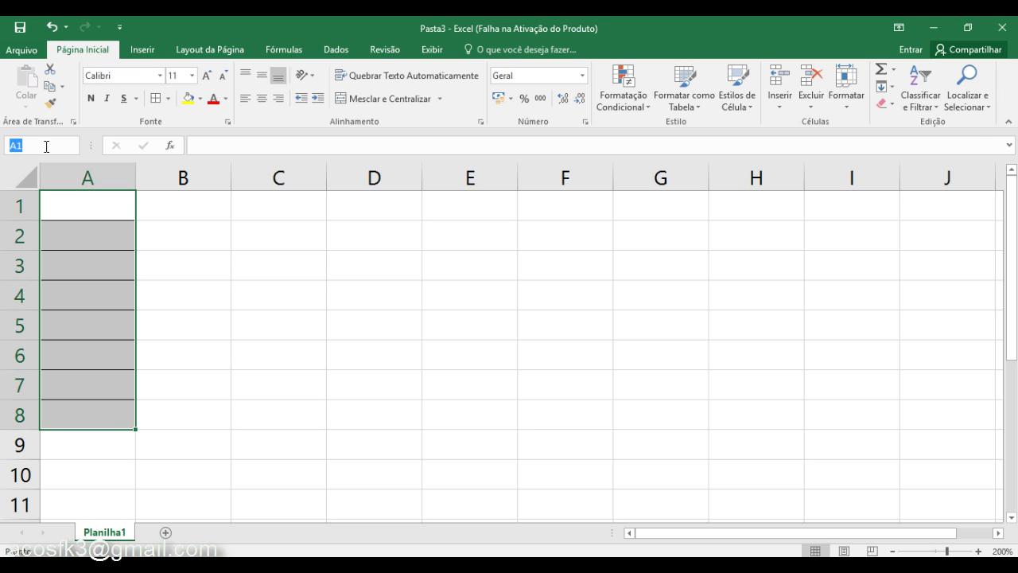
type("Tes")
type("te")
Enter the formula =SOMA(Teste) in cell D4
left_click(395, 292)
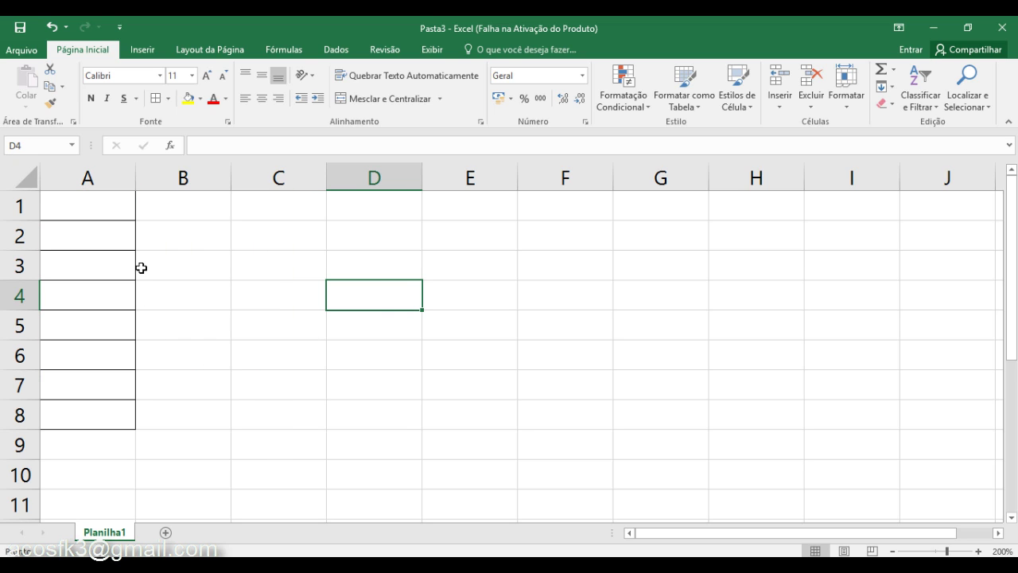
type("=")
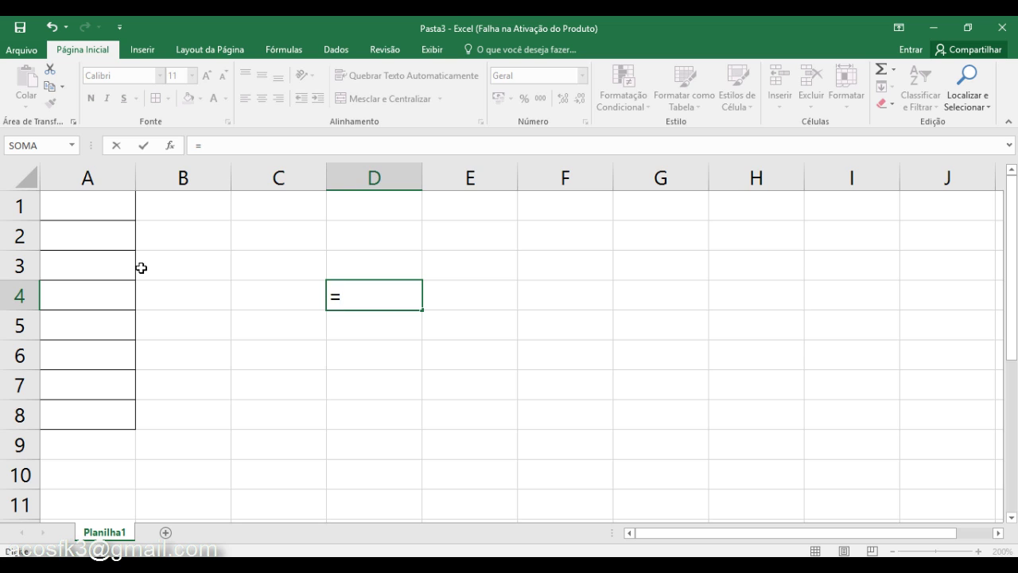
type("so")
key("Tab")
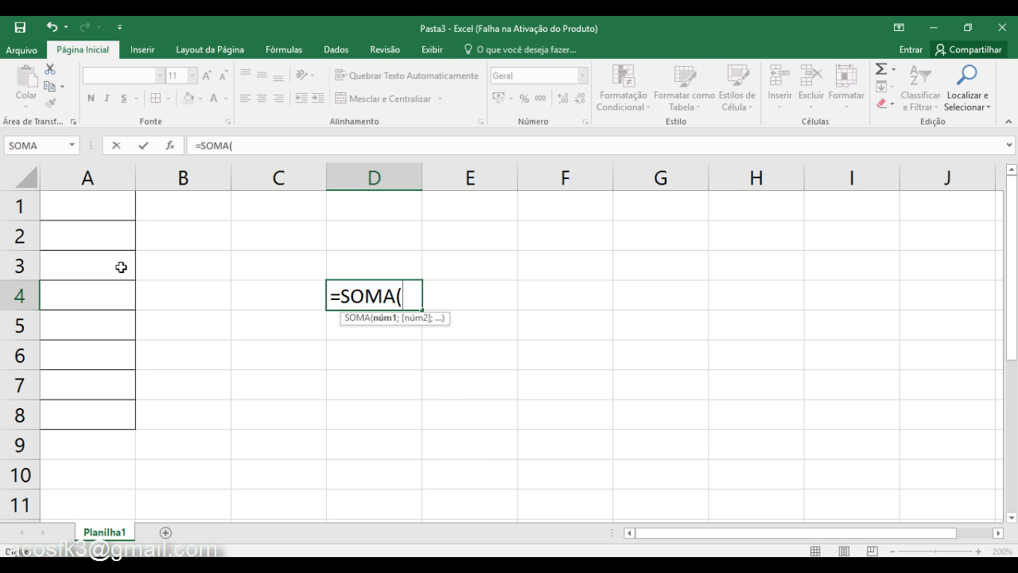
type("te")
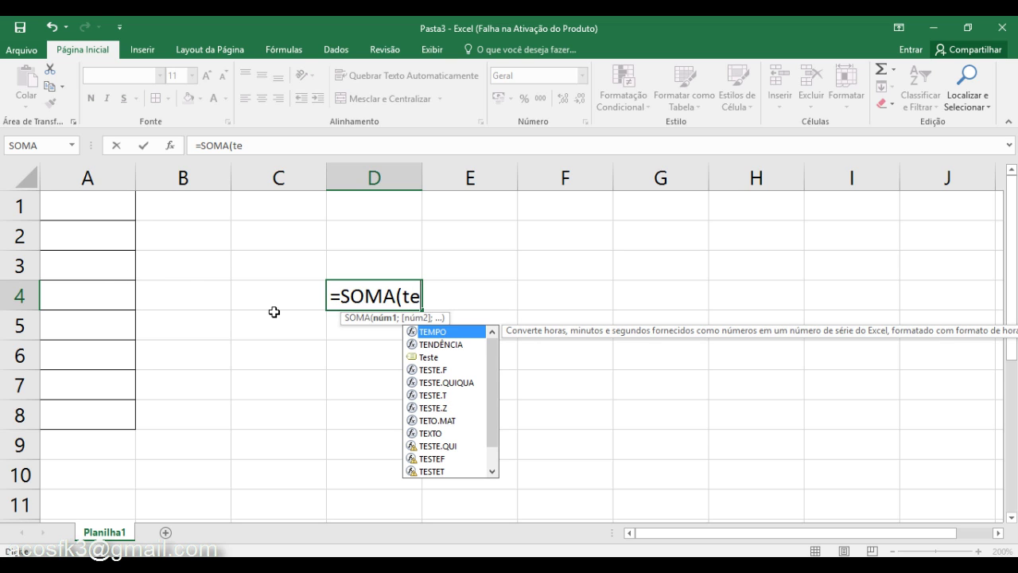
left_click(424, 358)
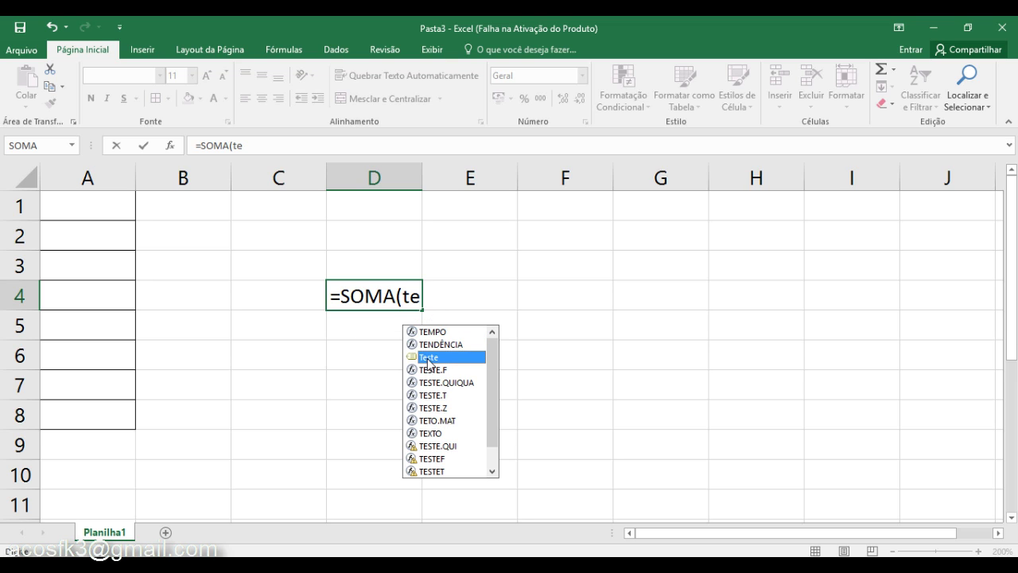
double_click(428, 360)
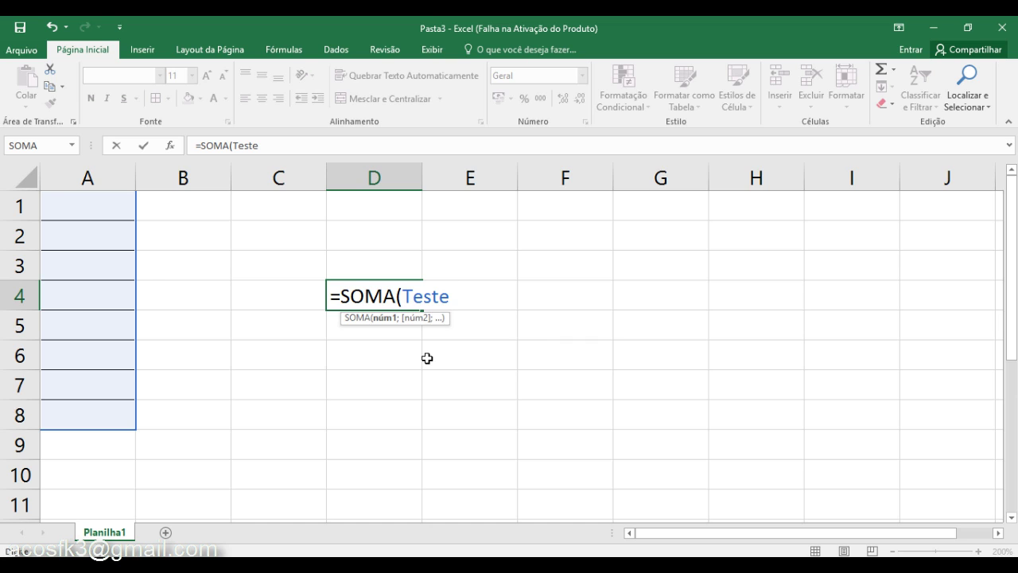
type(")")
key("Return")
Reopen D4's =SOMA(Teste) formula for inspection, recommit it, and move to A1
key("Left")
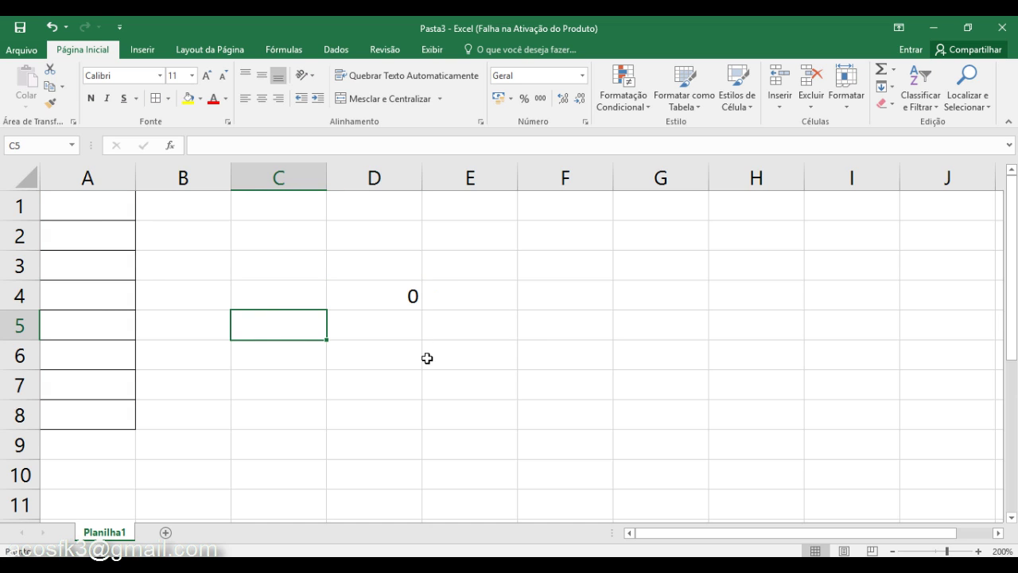
key("Up")
key("Up")
key("Right")
key("Down")
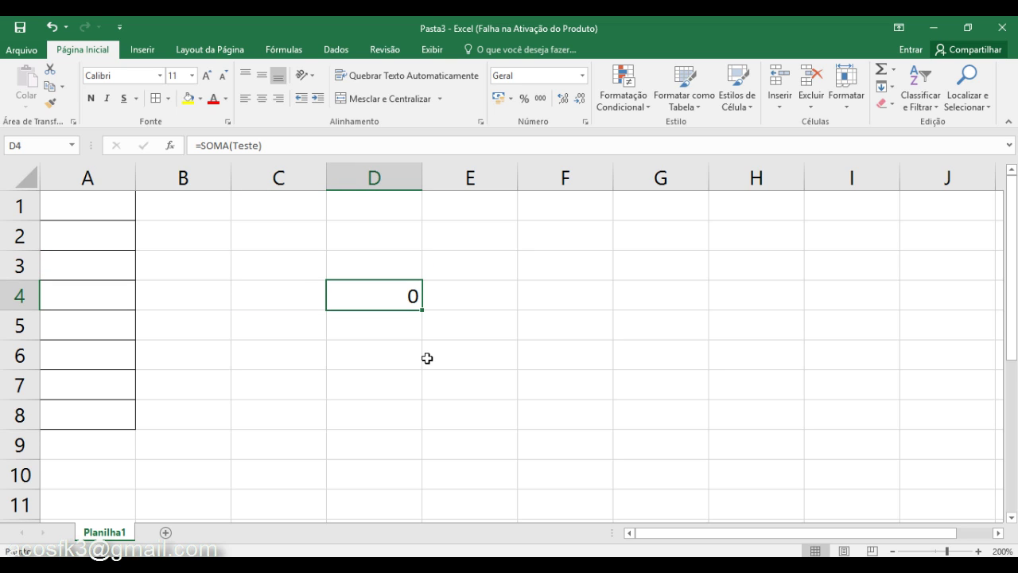
key("F2")
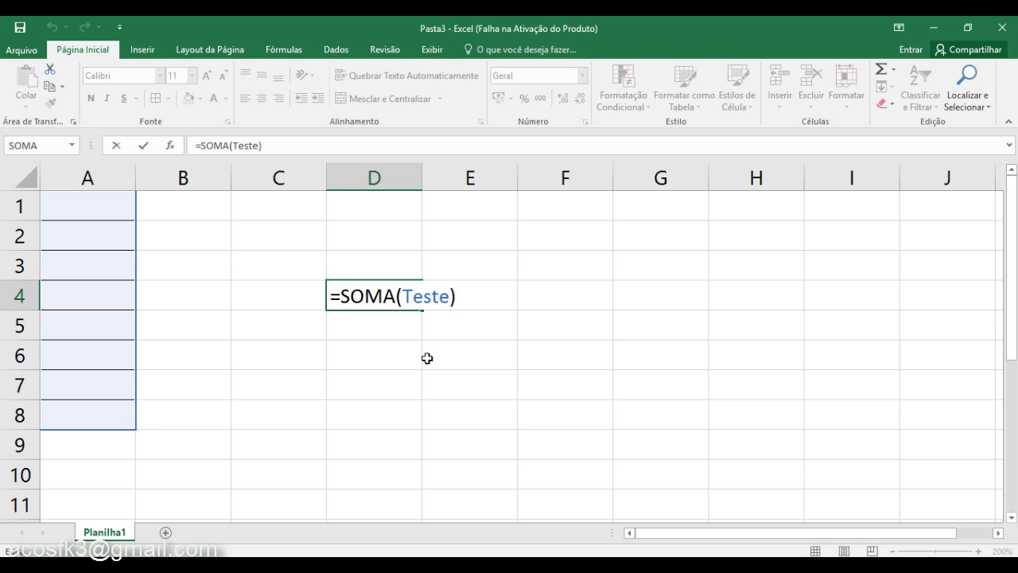
key("Return")
key("Up")
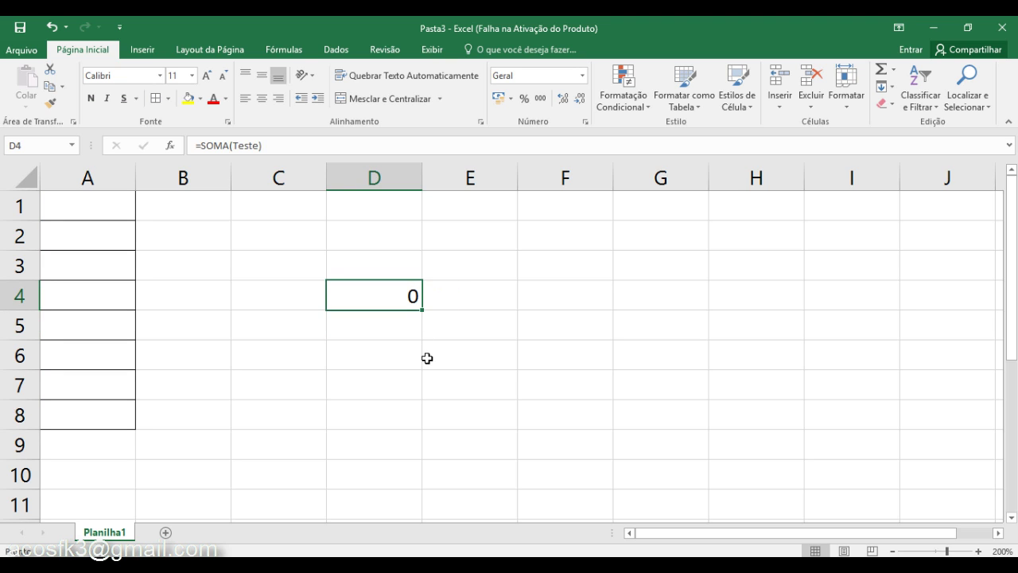
key("Left")
key("Left")
key("Left")
key("Up")
key("Up")
key("Up")
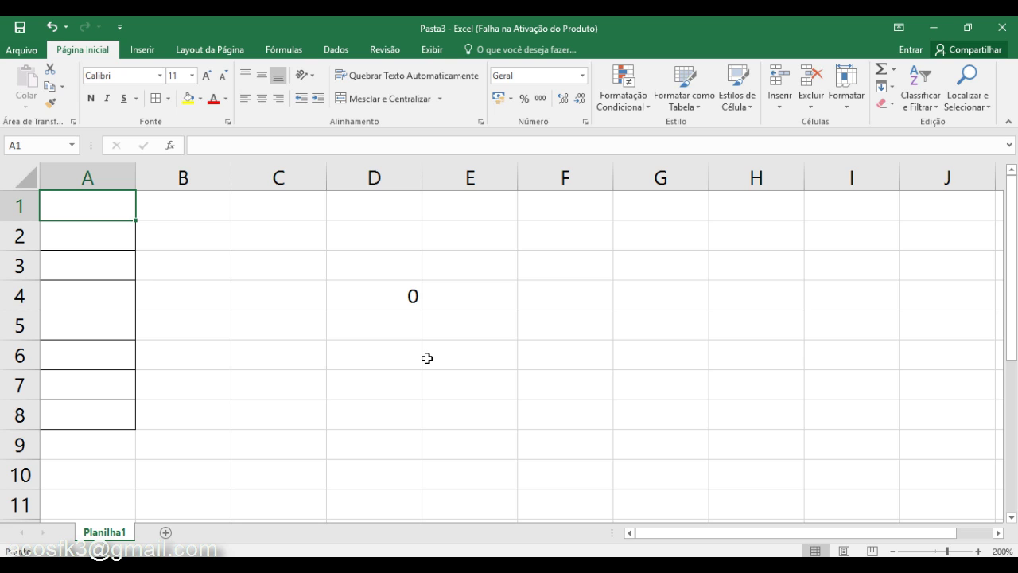
Enter 6, 5, 4, 3 and 2 down A1:A5, then select D4, which now shows 20
type("6")
key("Return")
type("5")
key("Return")
type("4")
key("Return")
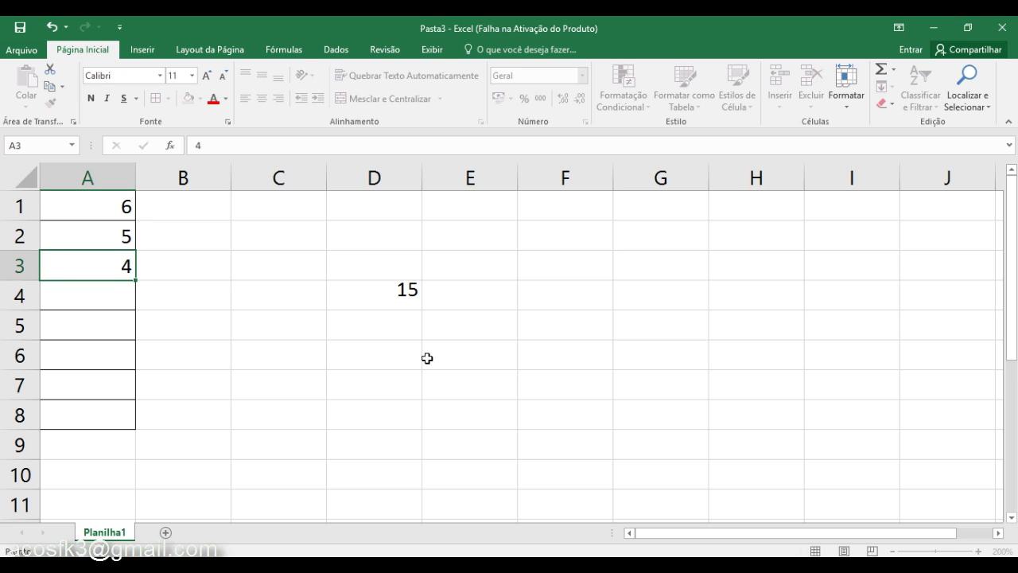
type("3")
key("Return")
type("2")
key("Return")
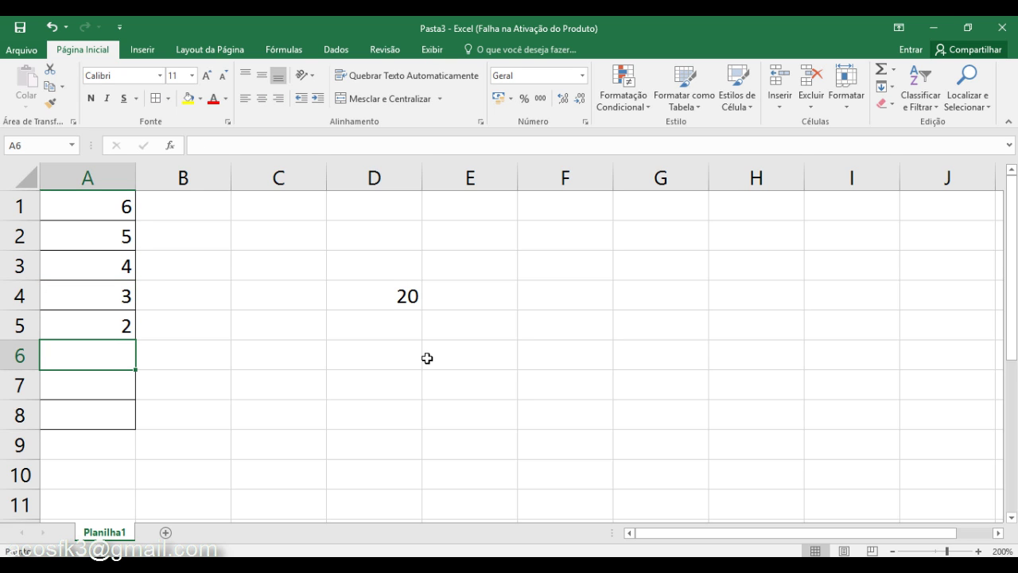
key("Up")
key("Up")
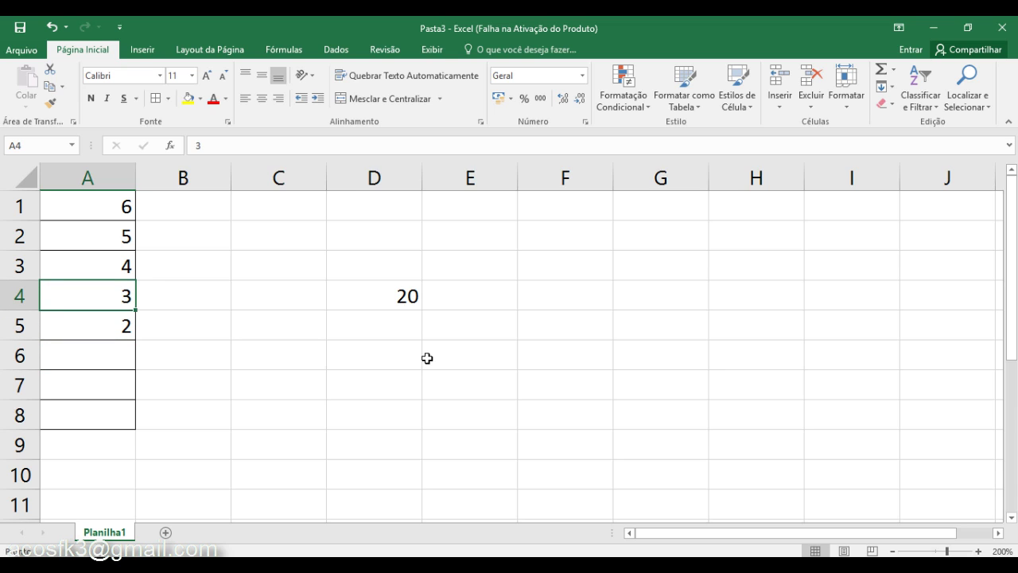
key("Right")
key("Right")
key("Right")
key("Right")
key("Left")
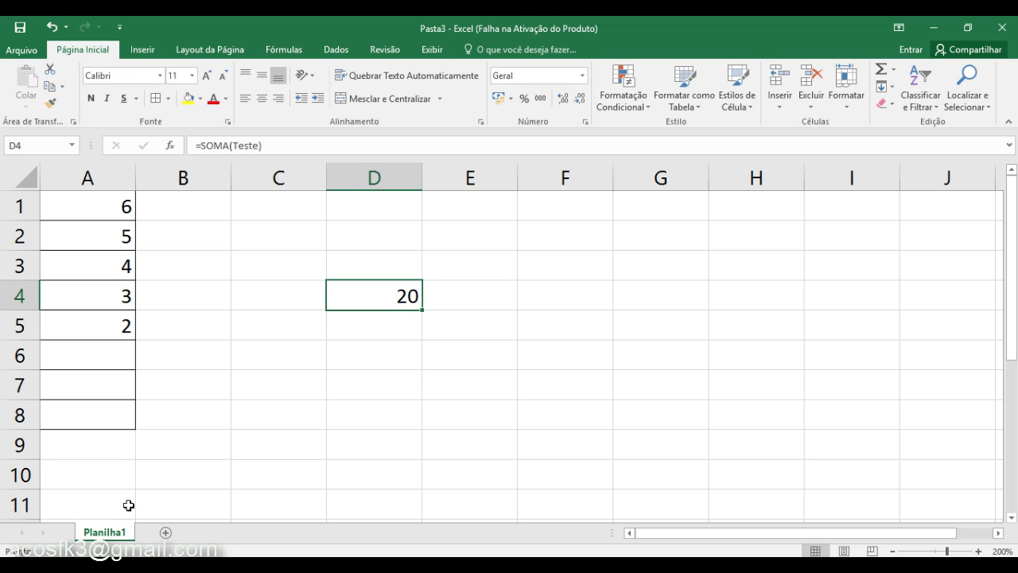
Add a new sheet, Planilha2, and zoom it to 200%
left_click(165, 532)
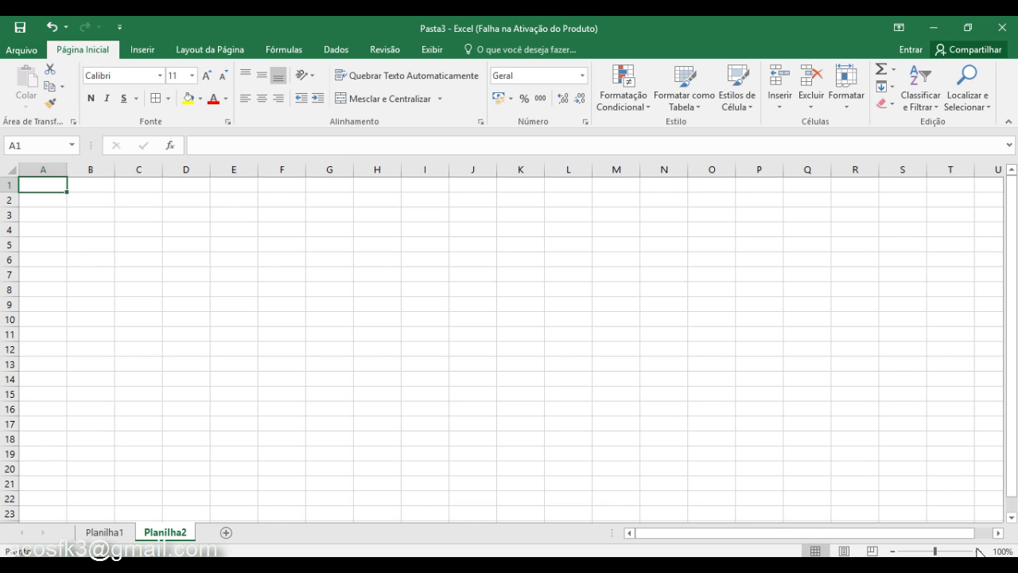
left_click(979, 551)
left_click(979, 550)
left_click(979, 550)
left_click(978, 551)
left_click(979, 550)
left_click(979, 551)
left_click(979, 551)
left_click(979, 550)
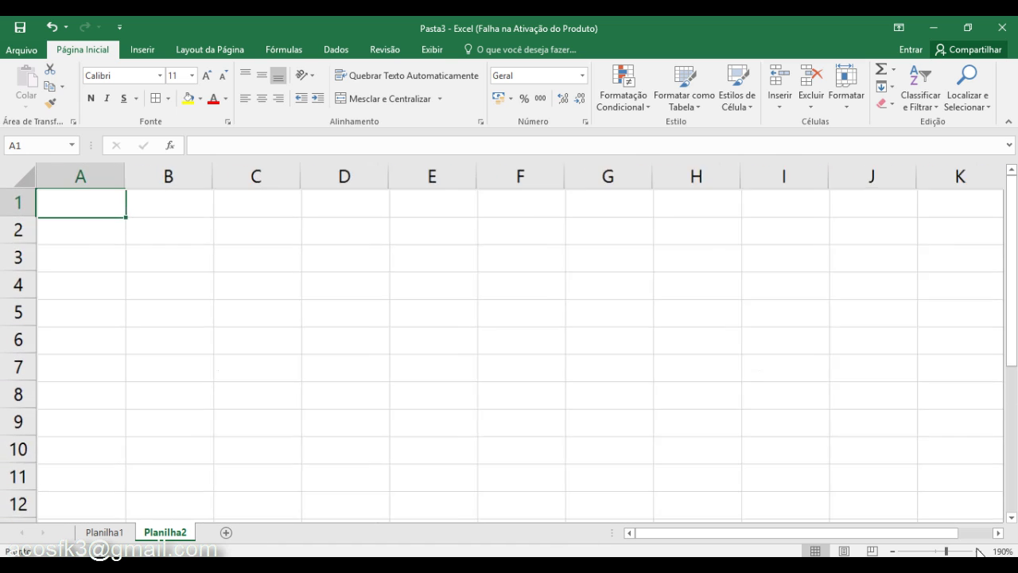
left_click(979, 551)
left_click(979, 550)
In Planilha2's A1, enter =SOMA(Teste) to confirm it returns 20, then clear it
left_click(151, 306)
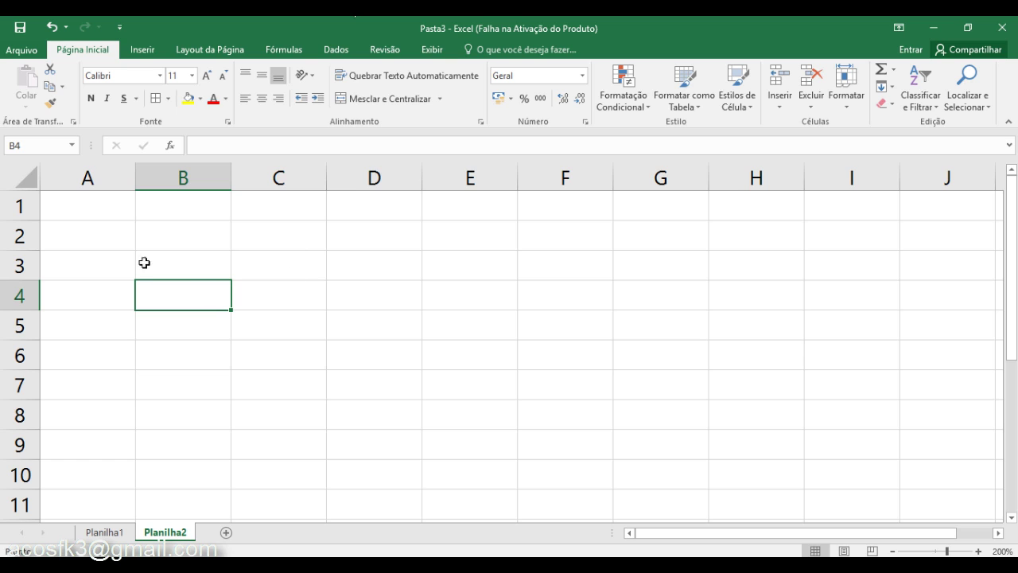
left_click(94, 217)
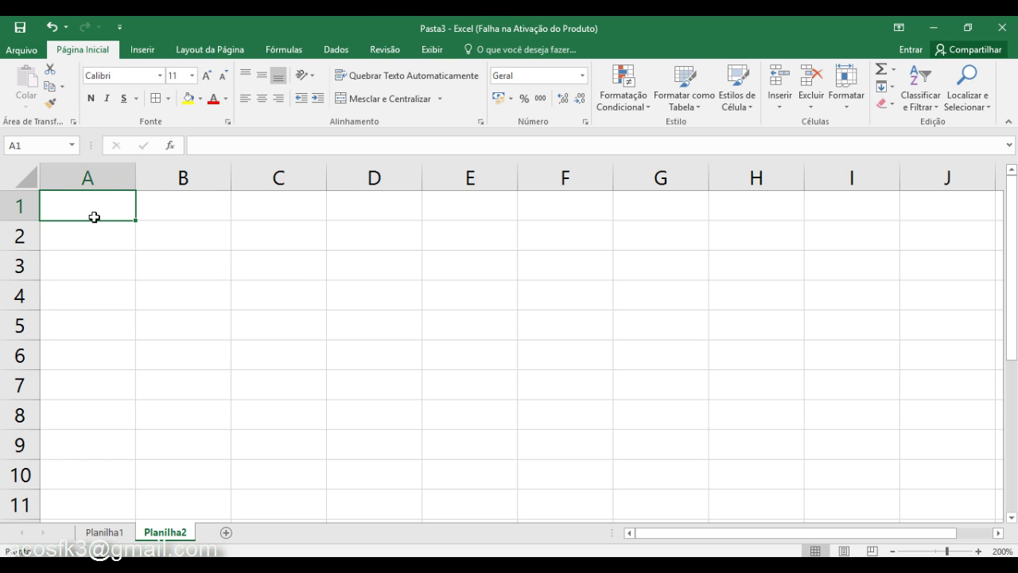
type("=som")
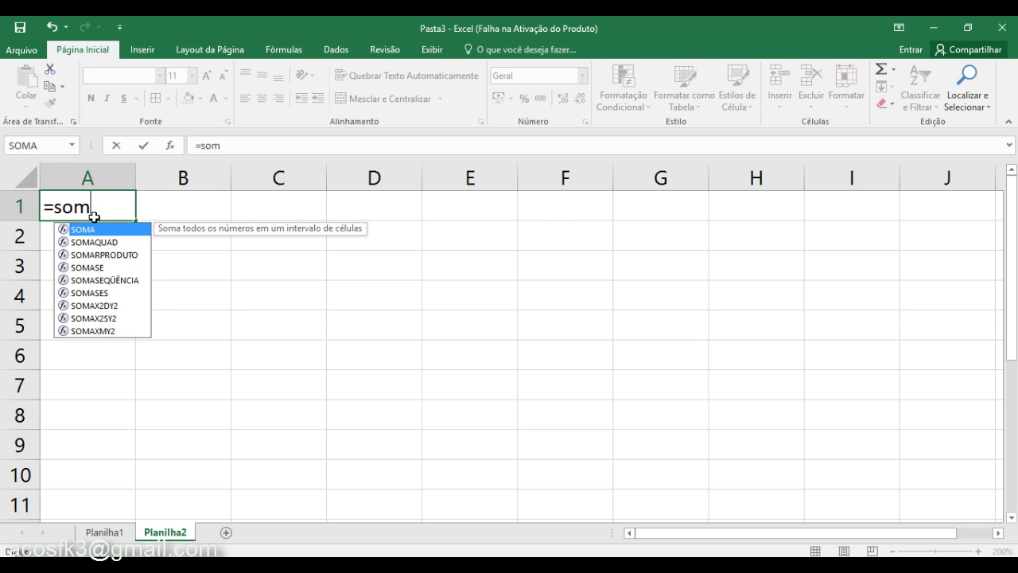
type("a")
key("Tab")
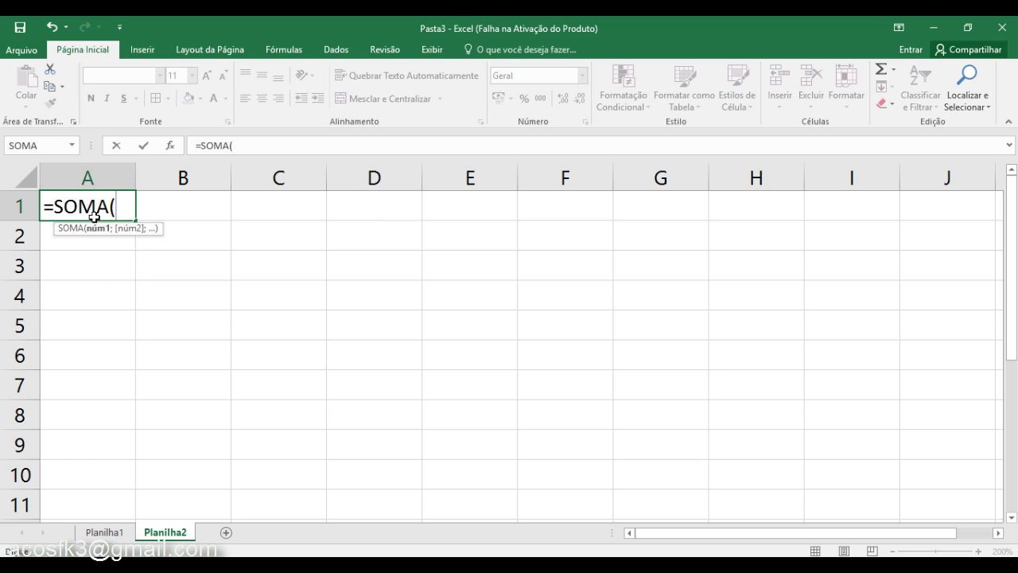
type("te")
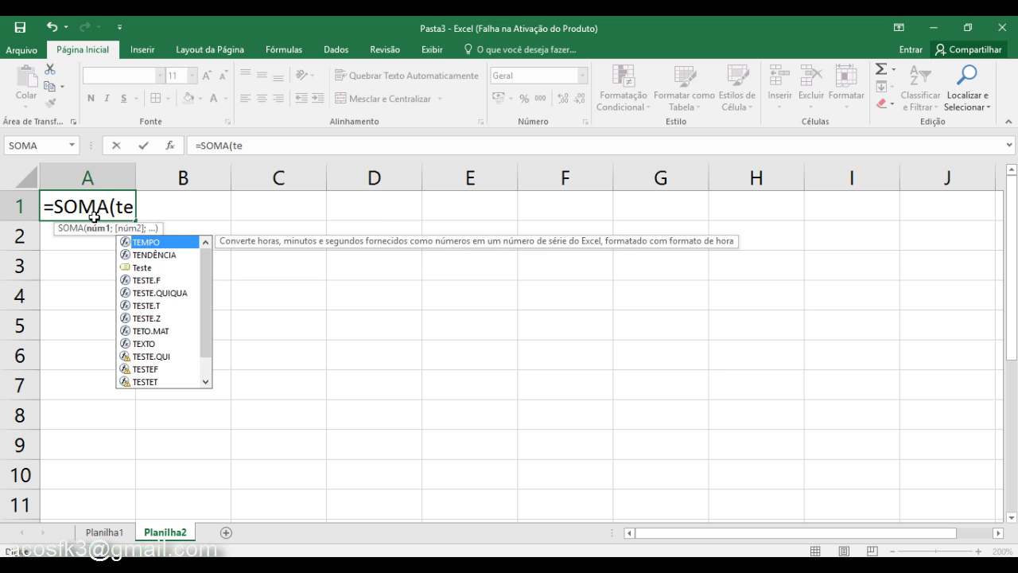
key("Tab")
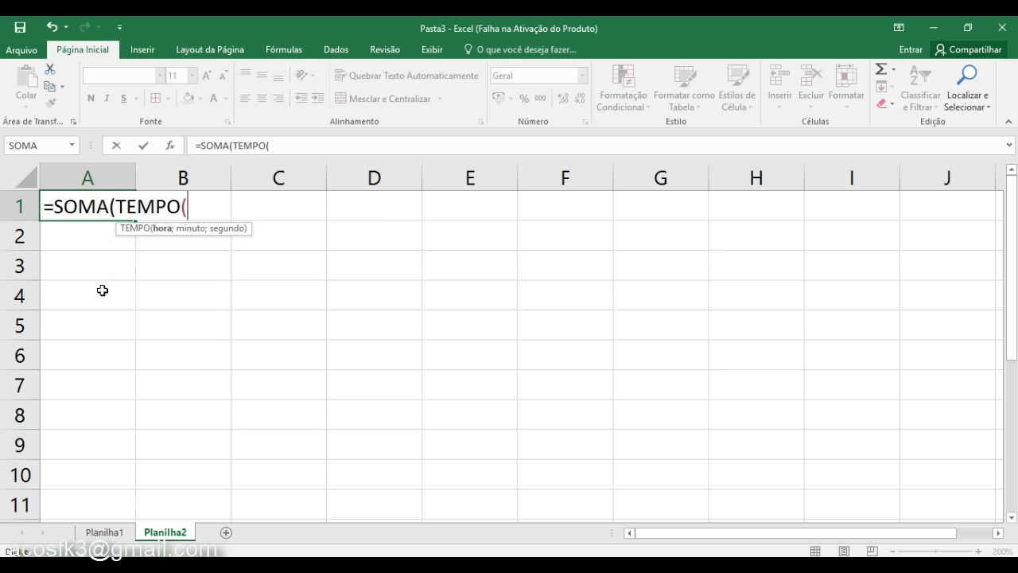
key("BackSpace")
key("BackSpace")
key("BackSpace")
key("BackSpace")
key("BackSpace")
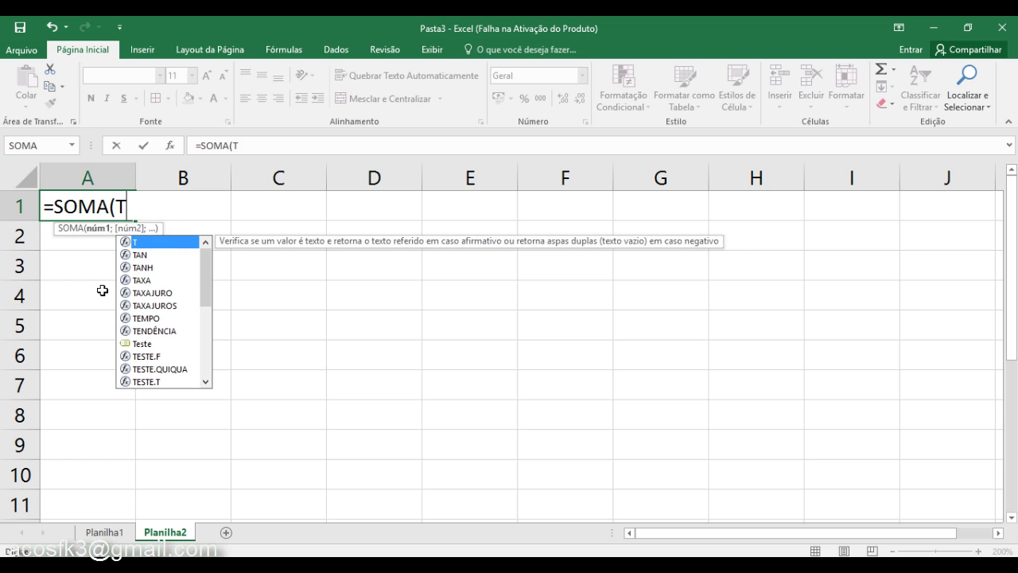
key("Down")
key("Down")
key("Down")
key("Down")
key("Down")
key("Down")
key("Down")
key("Down")
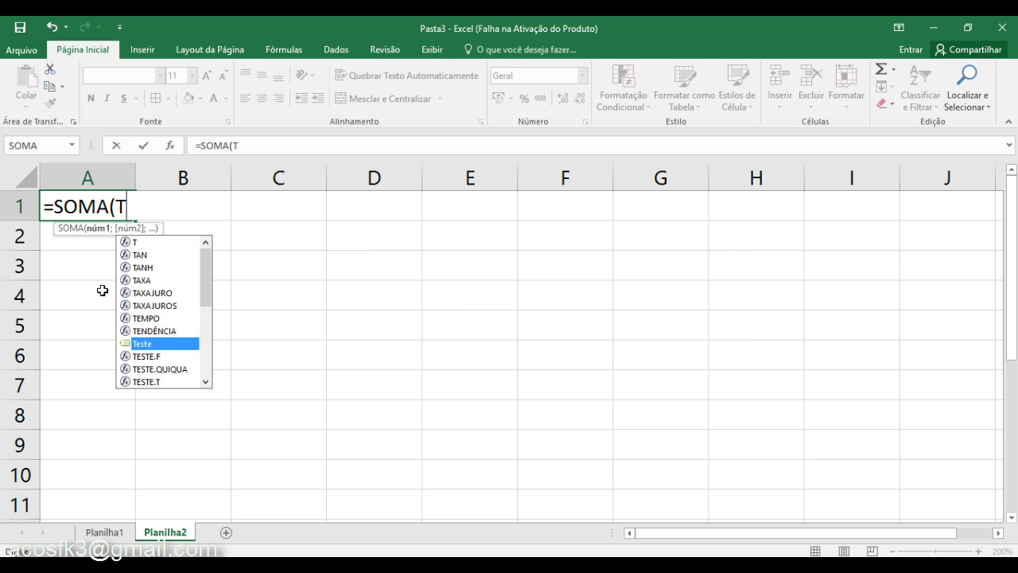
key("Tab")
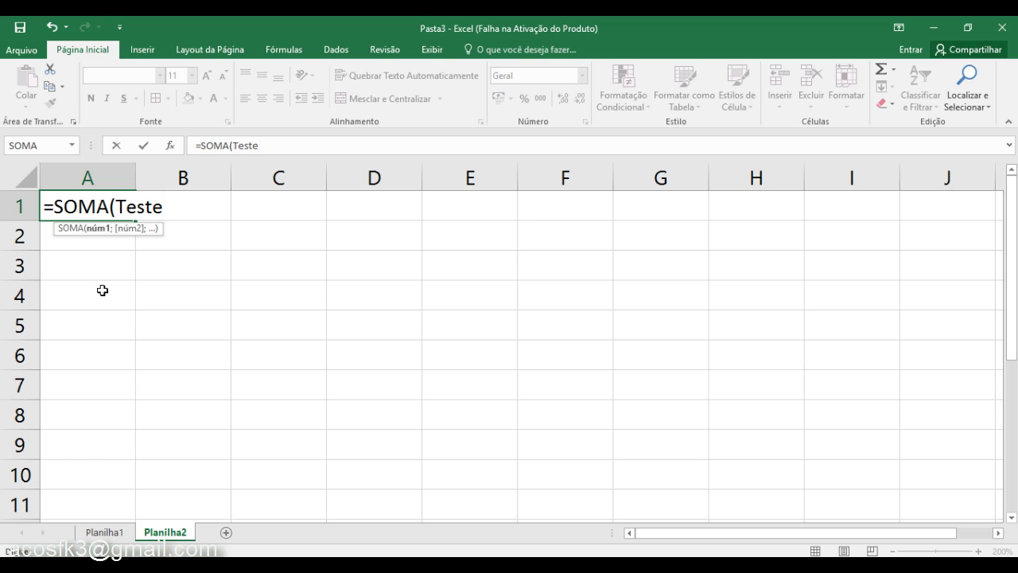
key("Return")
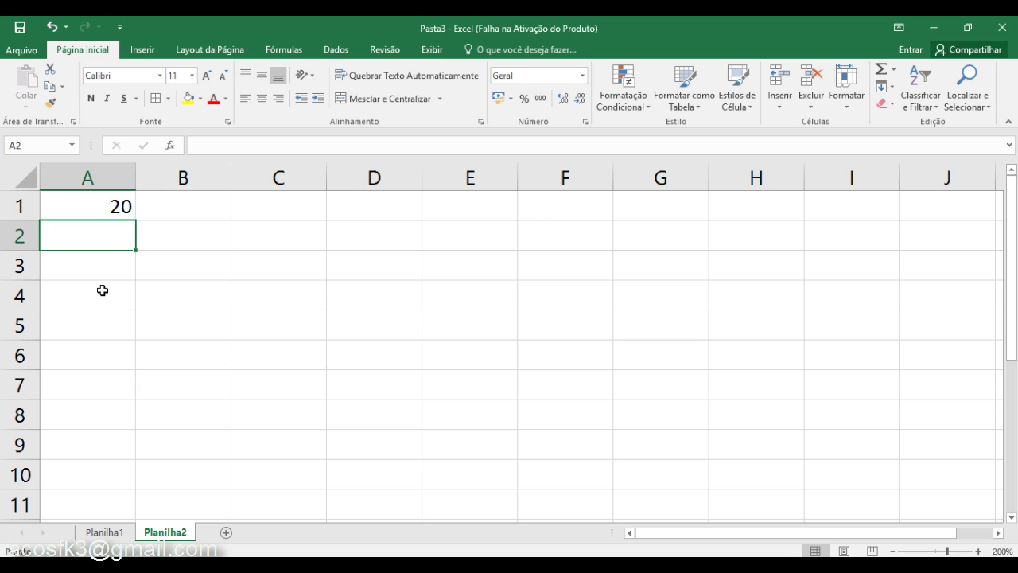
key("Up")
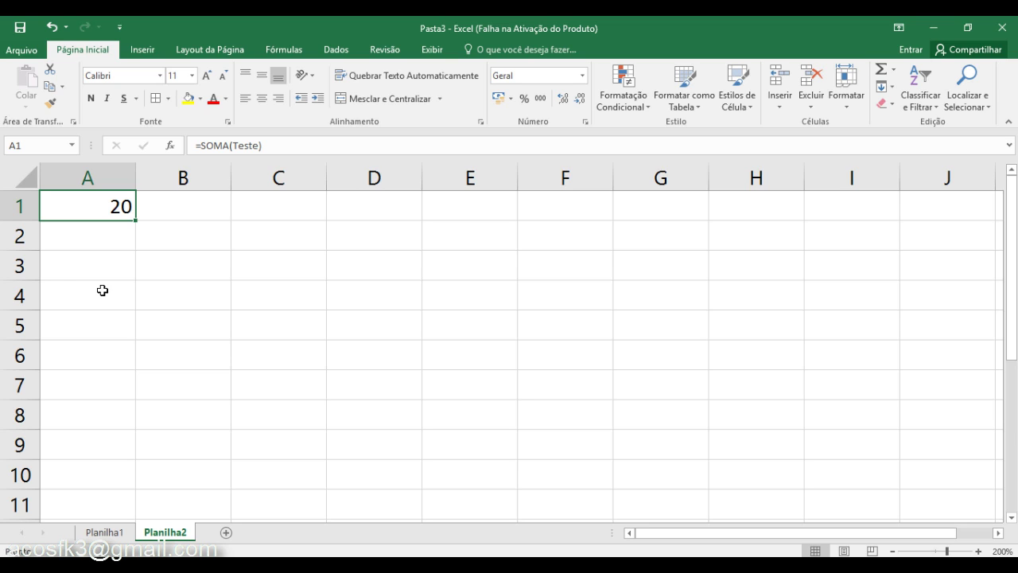
key("Delete")
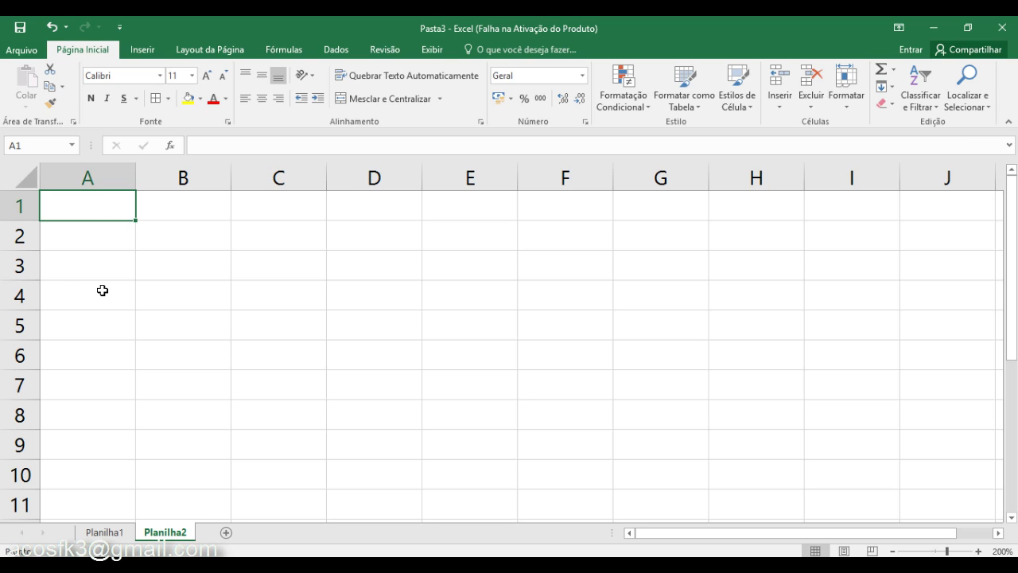
Return to Planilha1, select the empty range B1:B8 and open its context menu
left_click(105, 533)
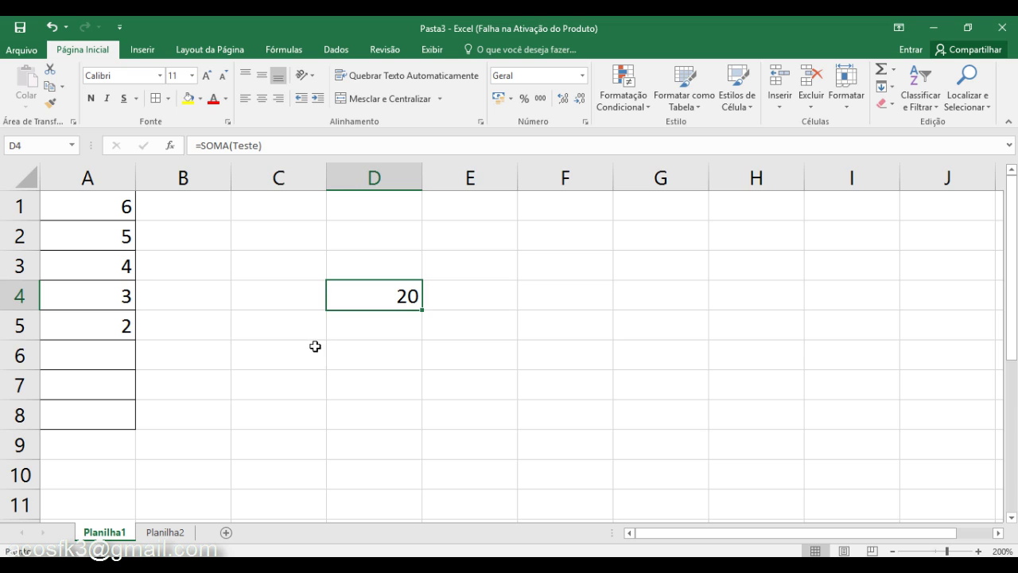
left_click(315, 345)
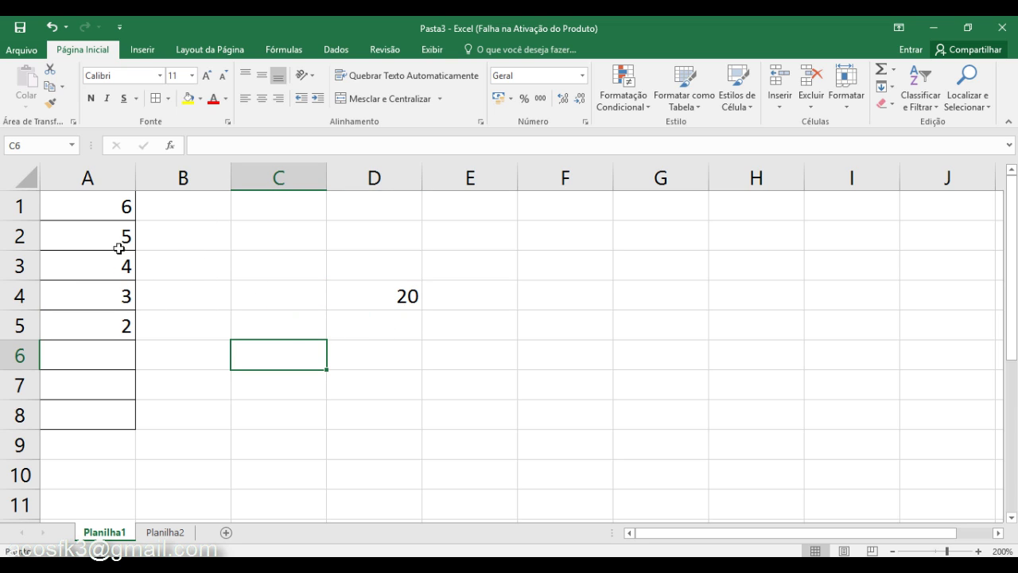
left_click_drag(183, 205, 188, 411)
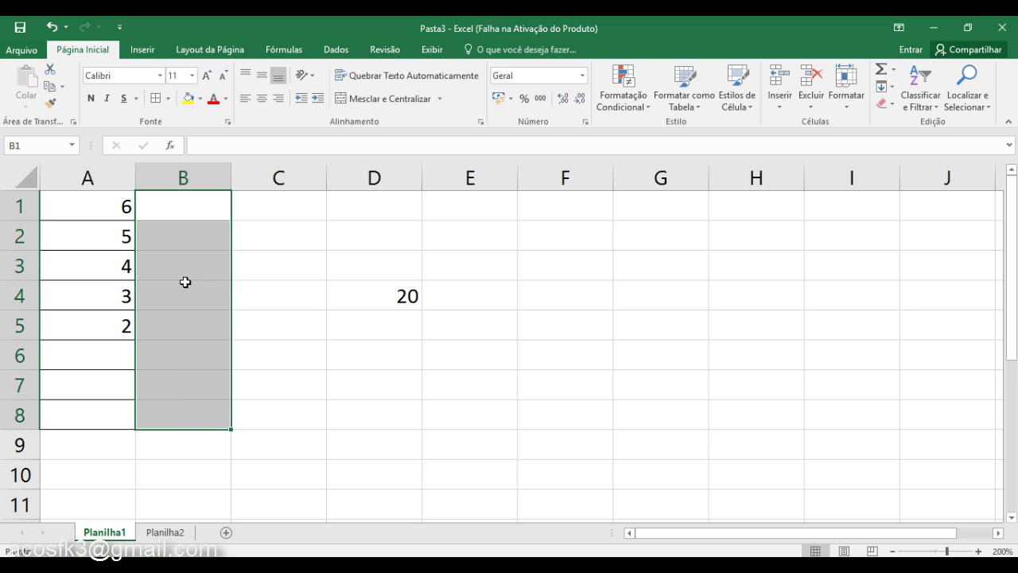
right_click(185, 283)
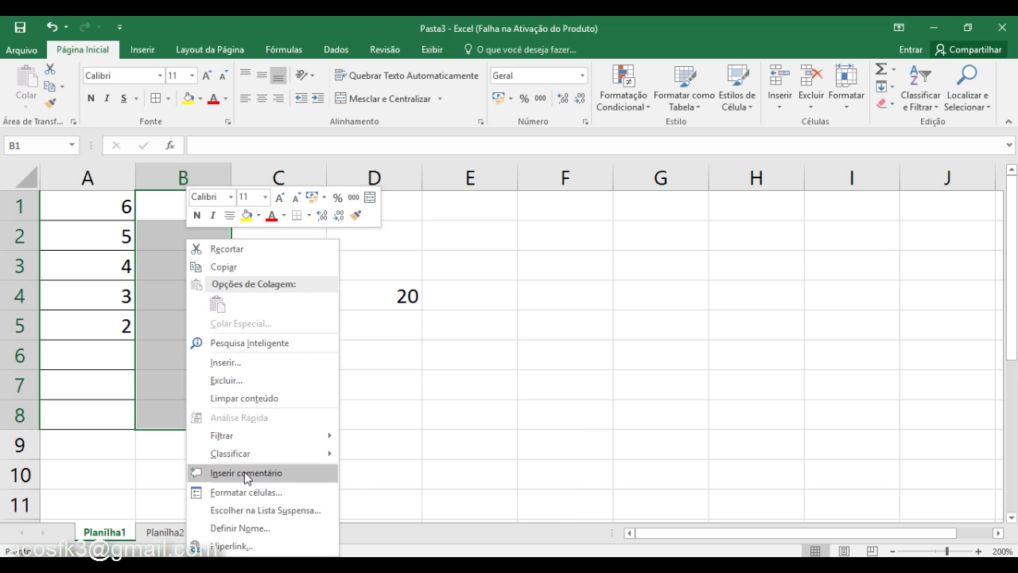
Open the New Name dialog for B1:B8 and enter 'Teste_2' as the name
left_click(237, 530)
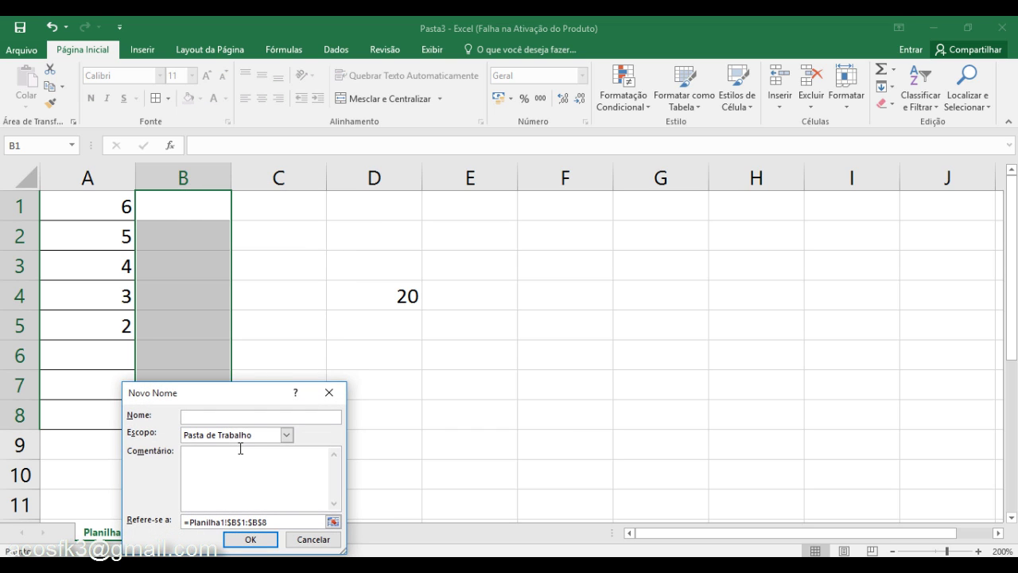
left_click_drag(268, 385, 628, 253)
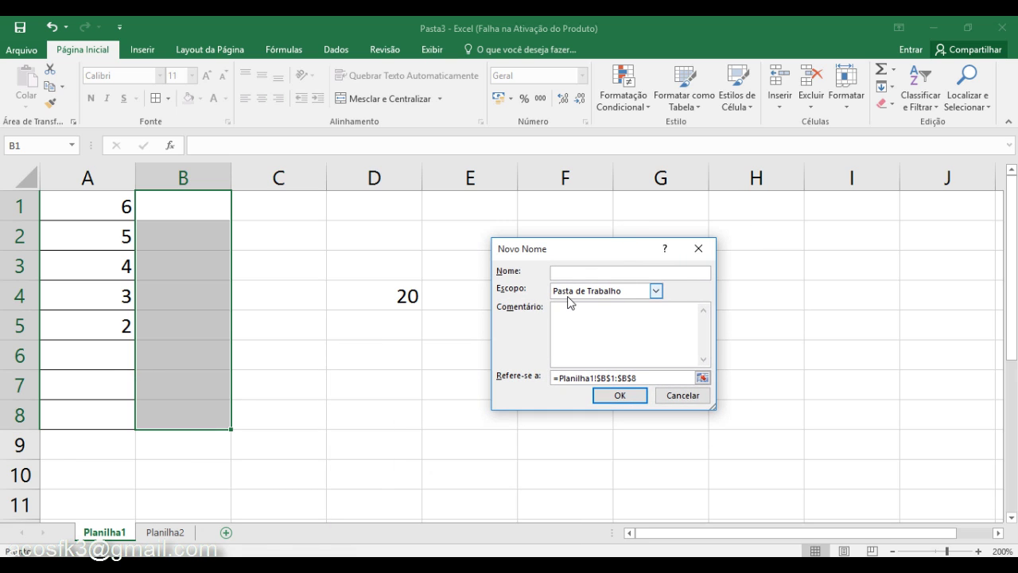
type("Teste")
type("_")
type("2")
left_click(561, 308)
Set the Teste_2 name's scope to Planilha1 and confirm its creation
left_click(633, 291)
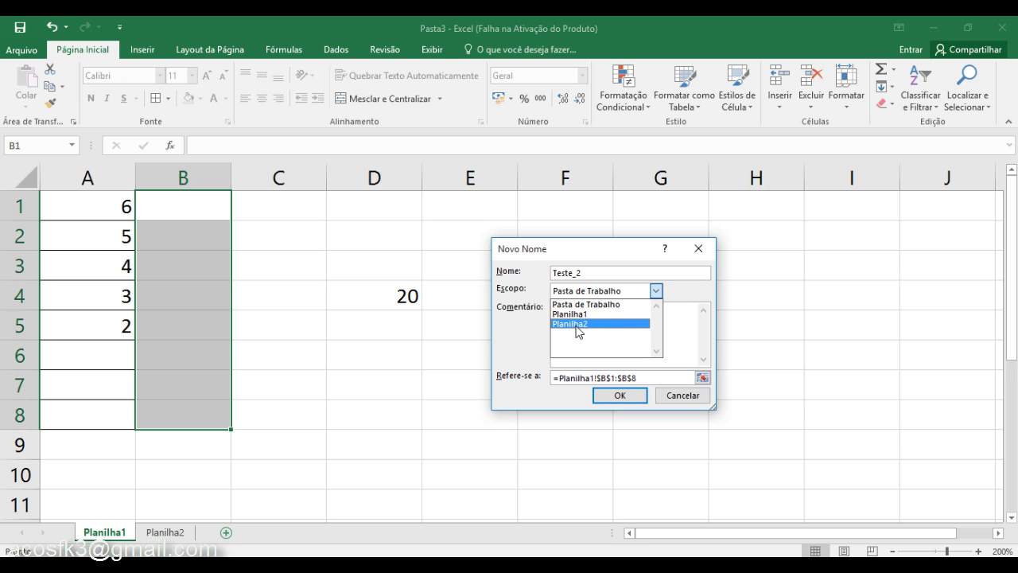
left_click(564, 315)
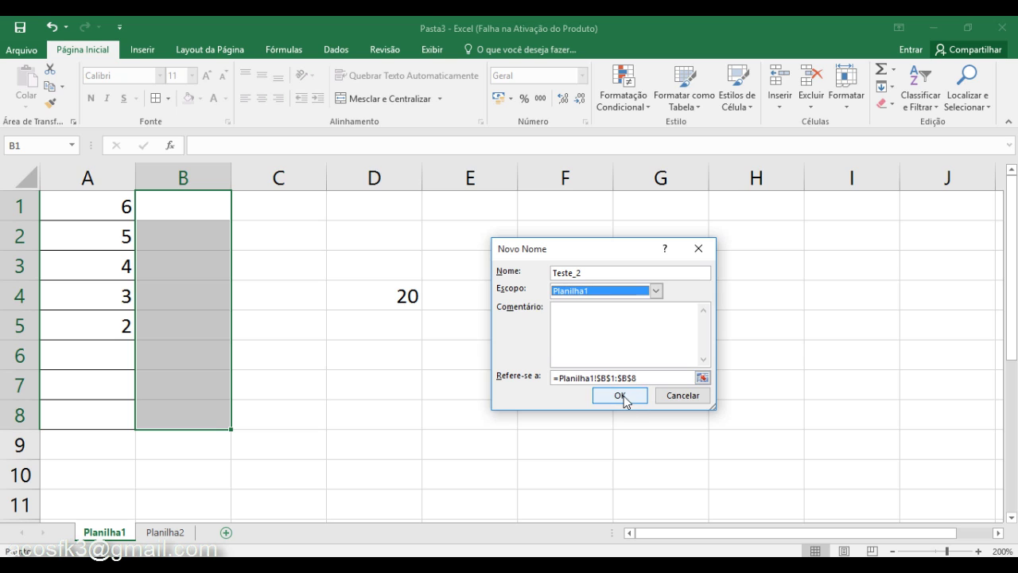
left_click(621, 396)
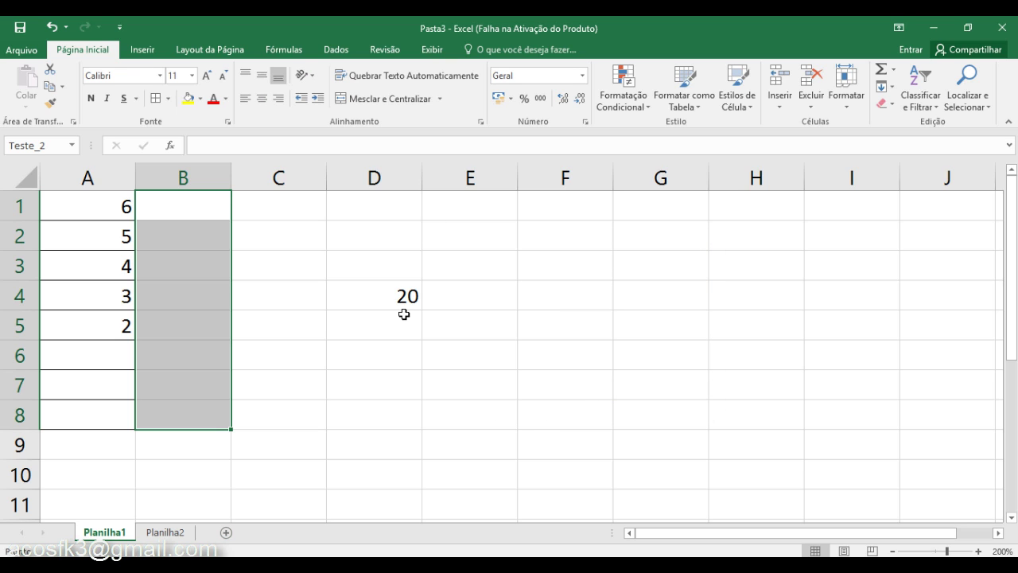
Type 'Soma T1' in C4 and 'Soma T2' in C5, then select the C4:D5 block
left_click_drag(384, 332, 273, 292)
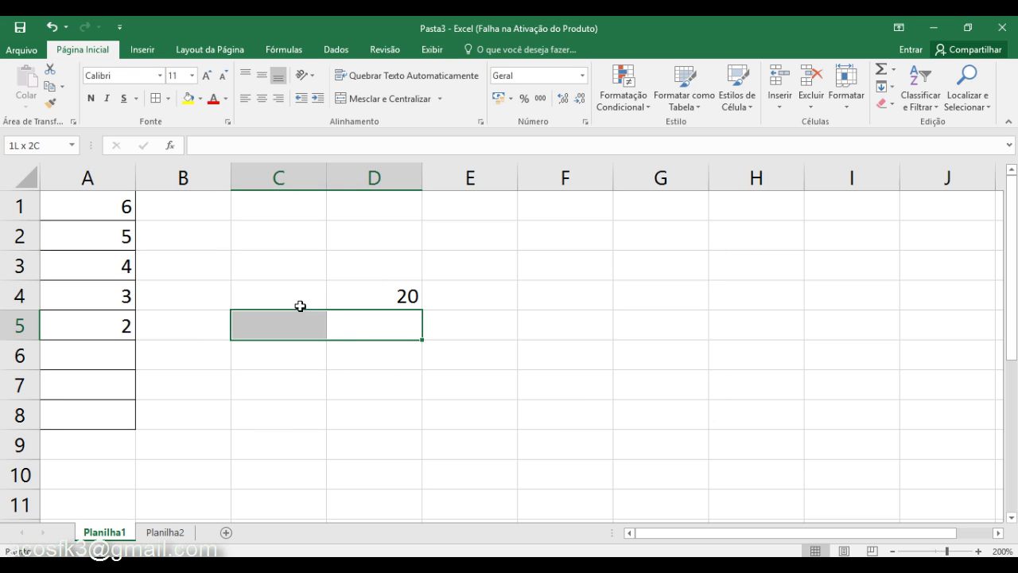
left_click(274, 292)
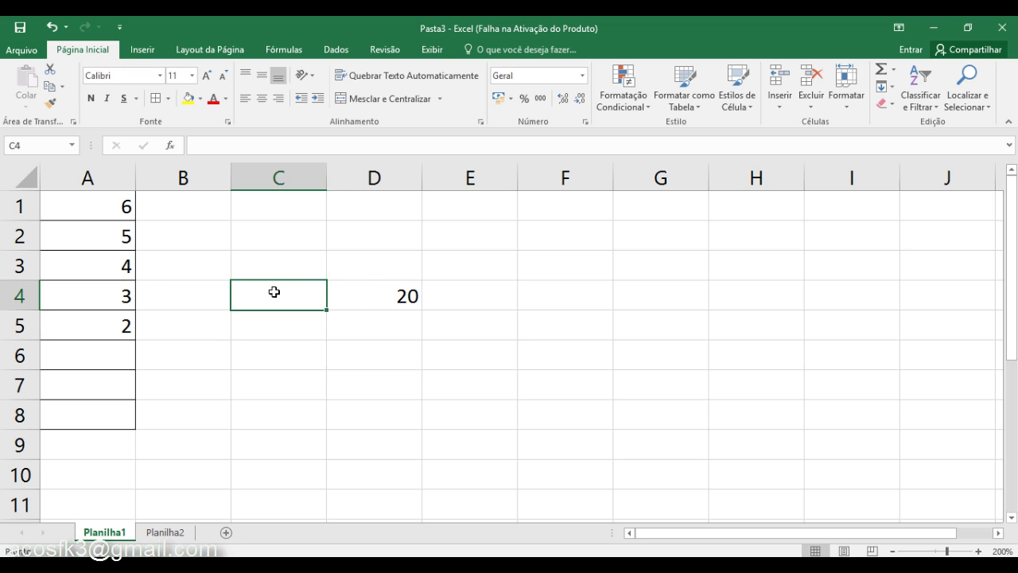
type("Soma")
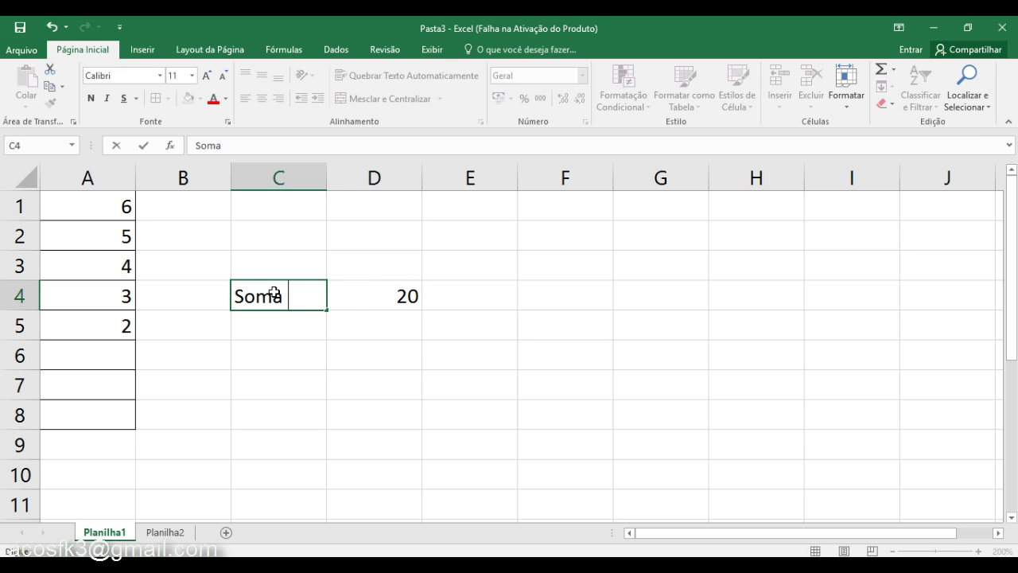
type(" T1")
key("Return")
type("Soma")
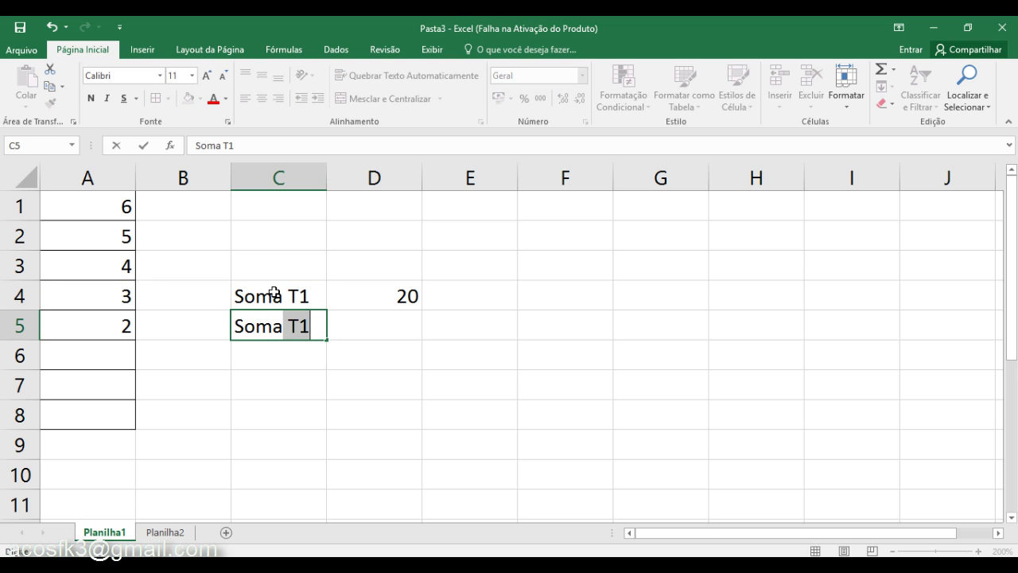
type(" T")
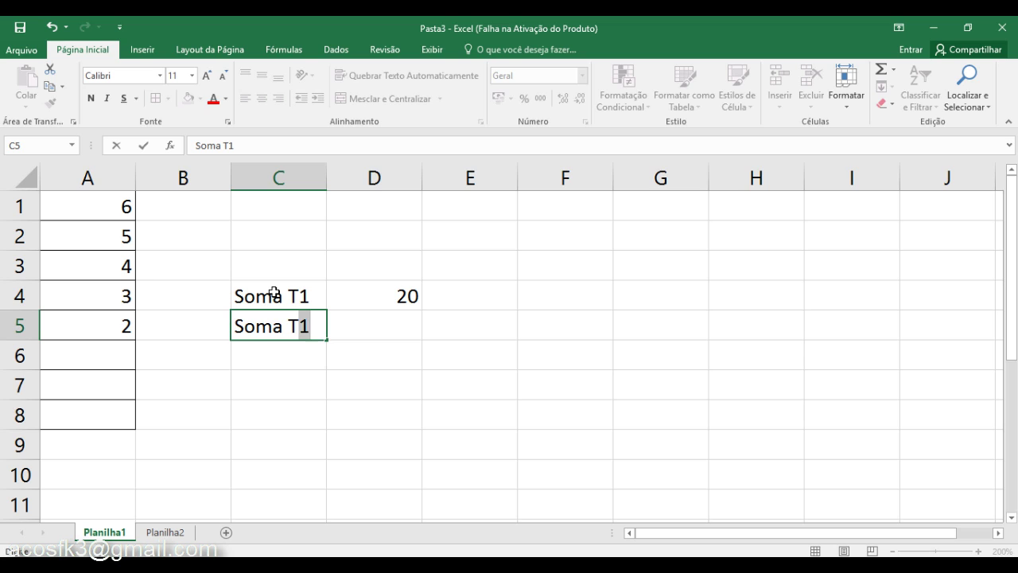
type("2")
left_click(273, 293)
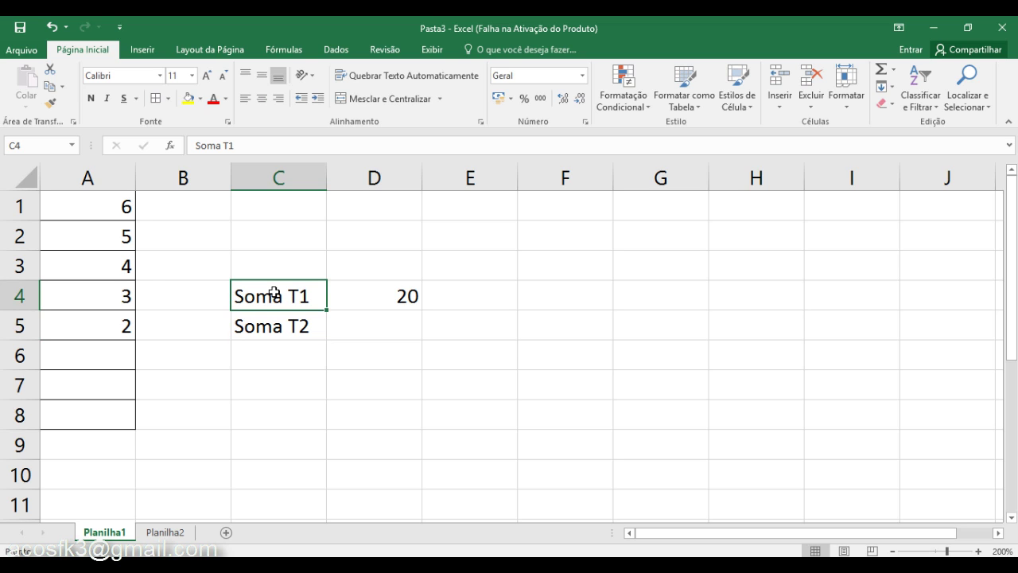
key("shift+Right")
key("shift+Down")
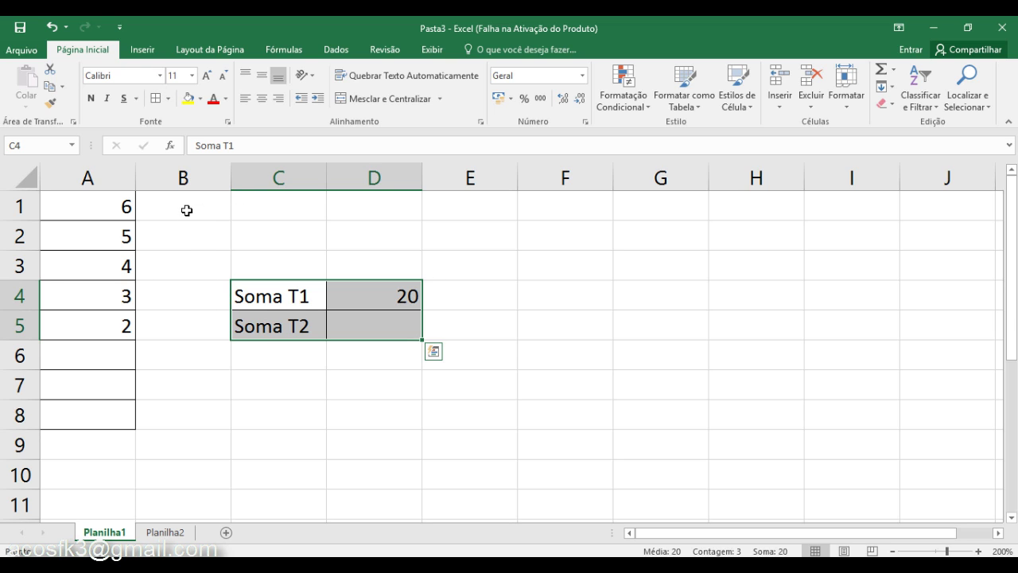
Fill B1:B8 yellow and A1:A8 light green, then select cell D5
left_click_drag(186, 211, 184, 411)
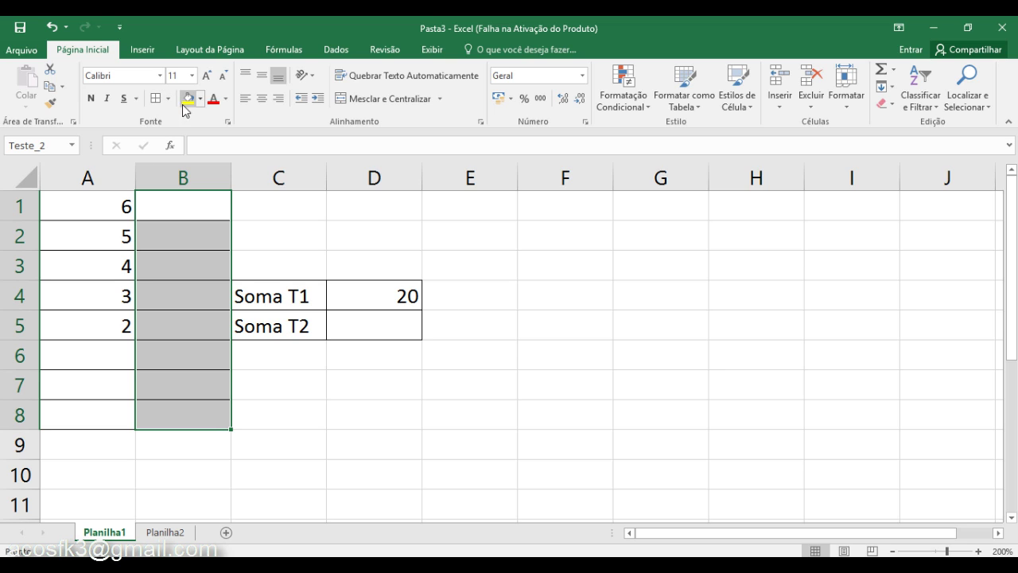
left_click(188, 99)
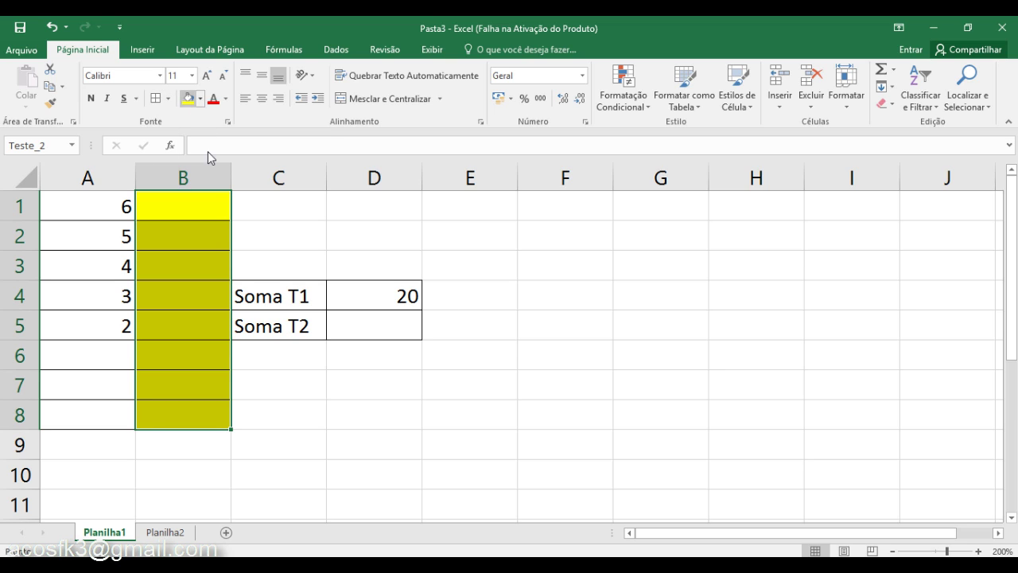
left_click_drag(116, 204, 96, 424)
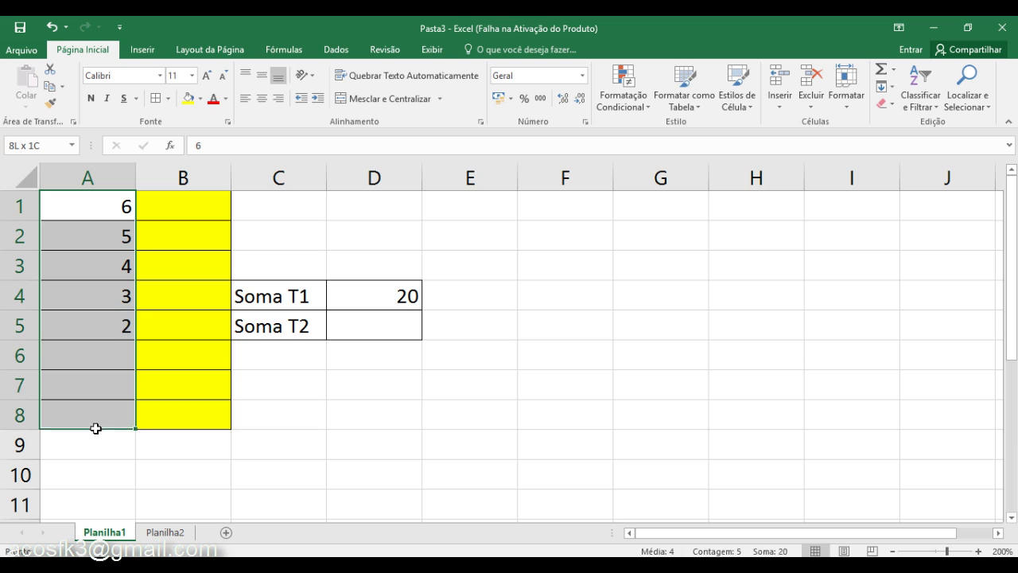
left_click(199, 99)
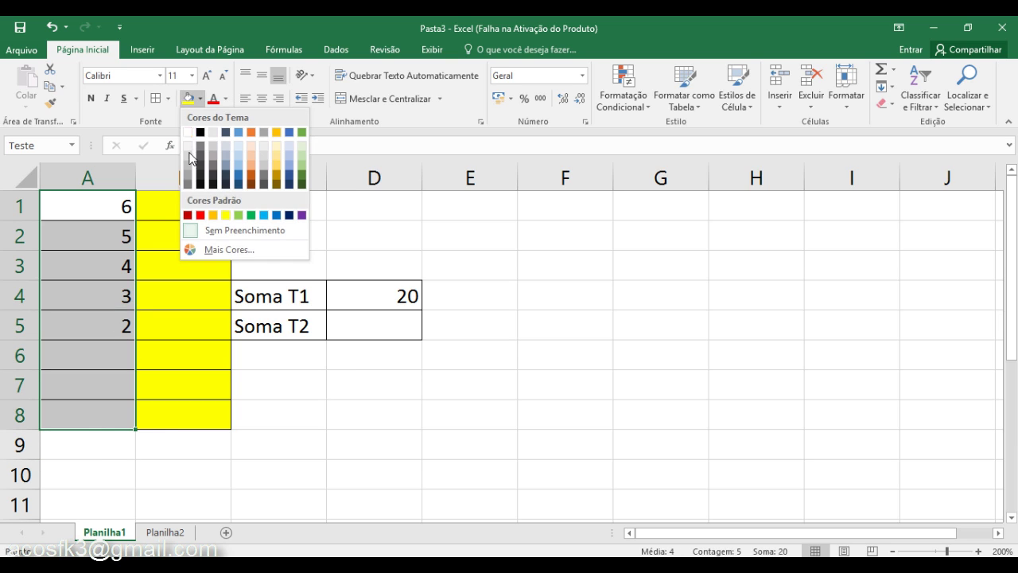
left_click(239, 214)
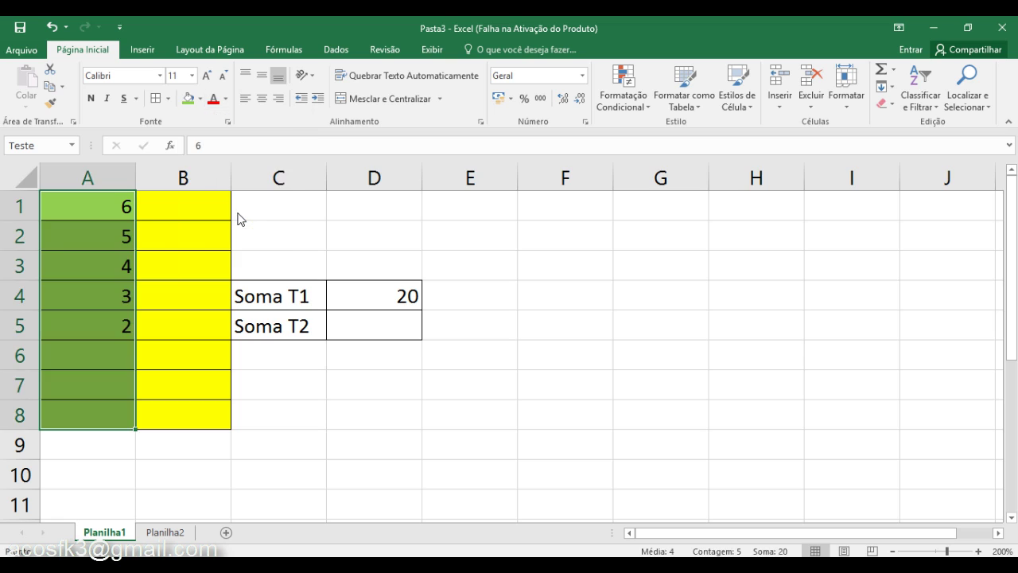
left_click(318, 409)
left_click(399, 324)
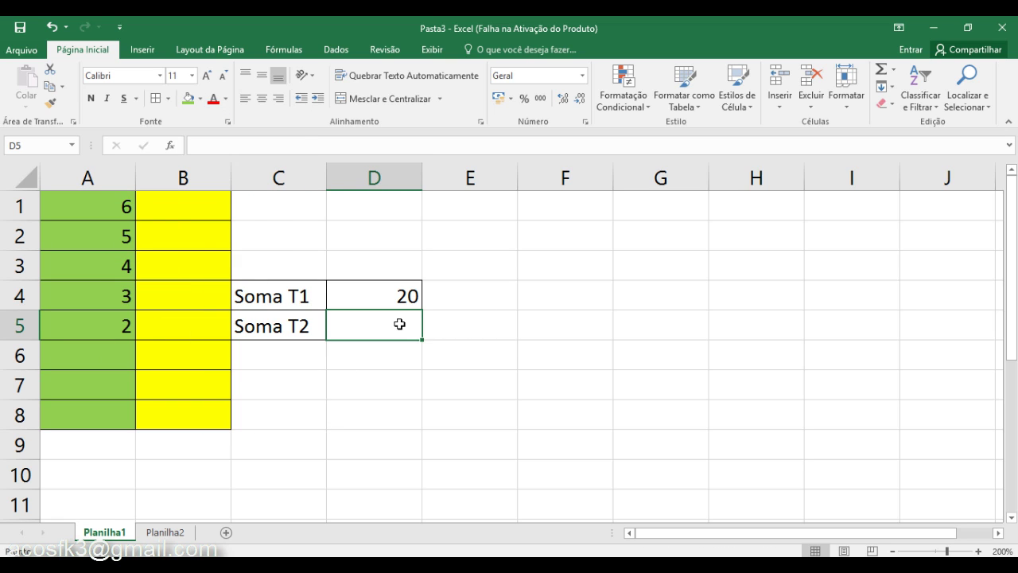
Enter the Soma T2 formula =SOMA(Teste_2) using the autocomplete suggestions
type("=")
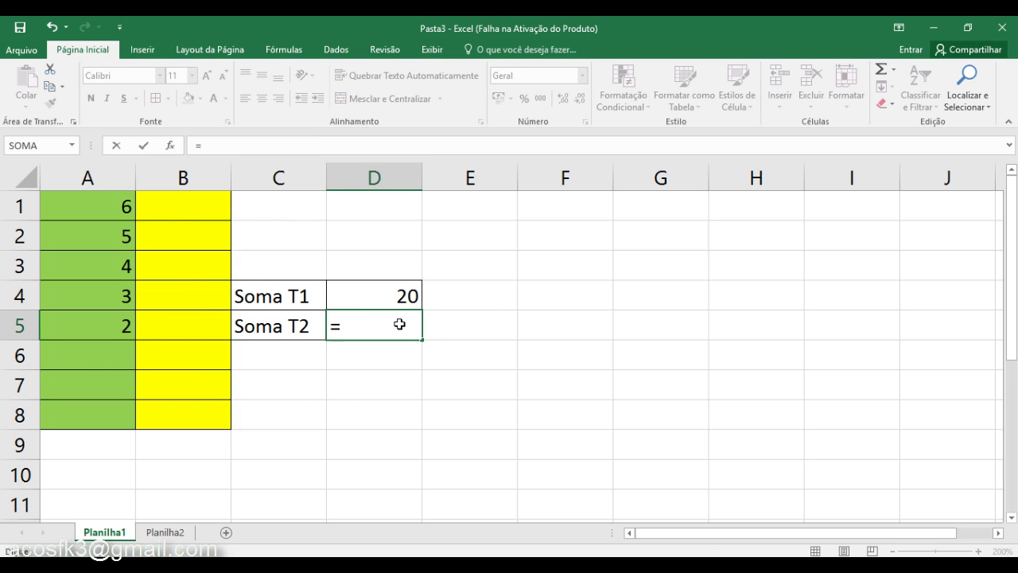
type("som")
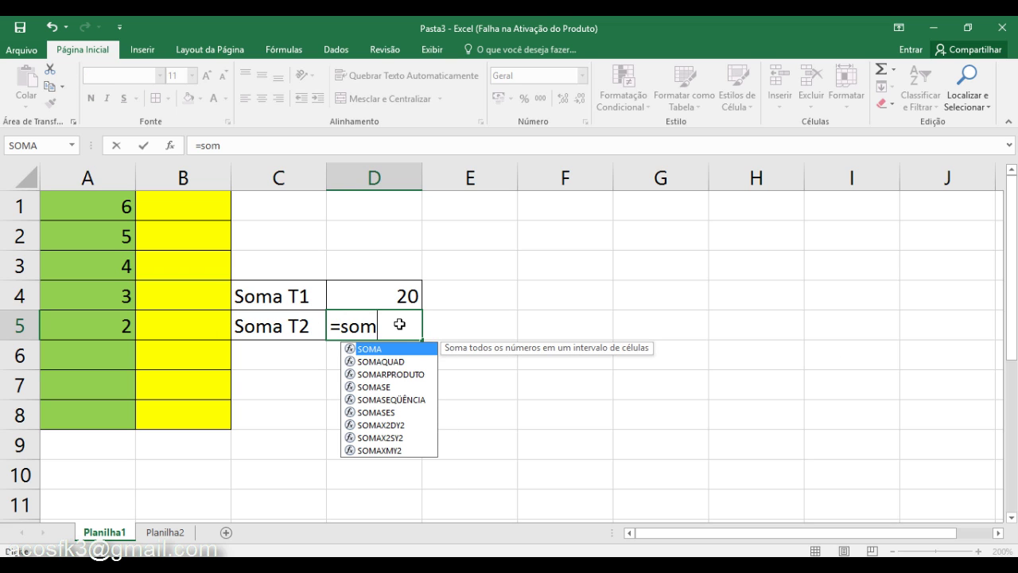
type("a")
key("Tab")
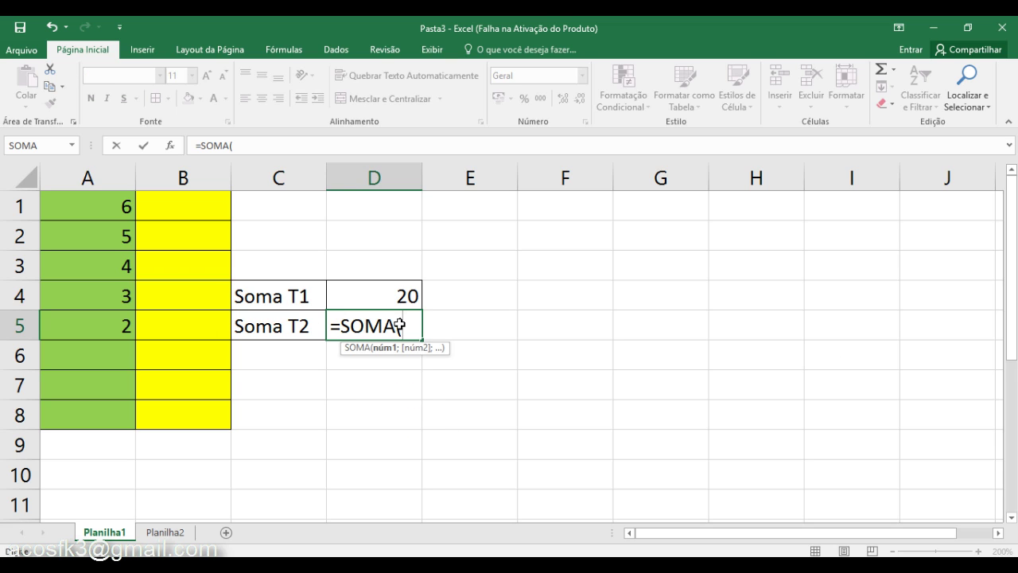
type("te")
key("Down")
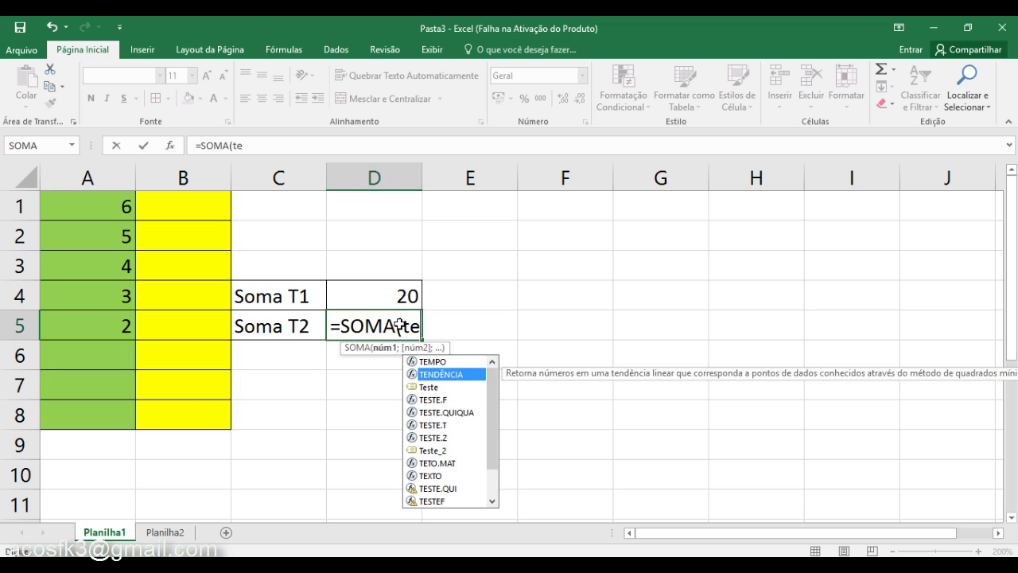
key("Down")
key("Down")
key("Down")
key("Down")
key("Down")
key("Down")
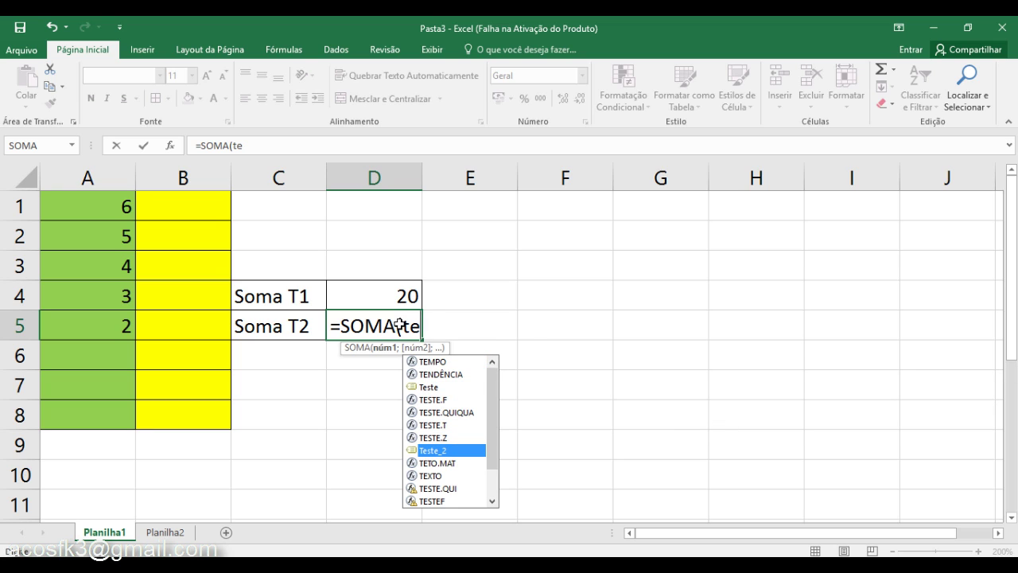
key("Tab")
key("Return")
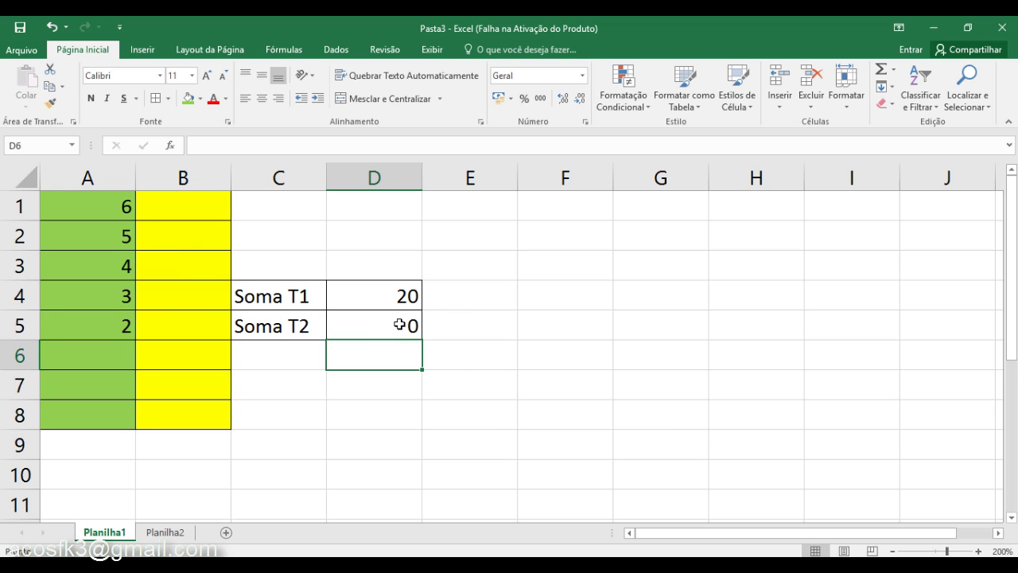
Enter the values 5, 7 and 8 in cells B4, B6 and B8
left_click(186, 301)
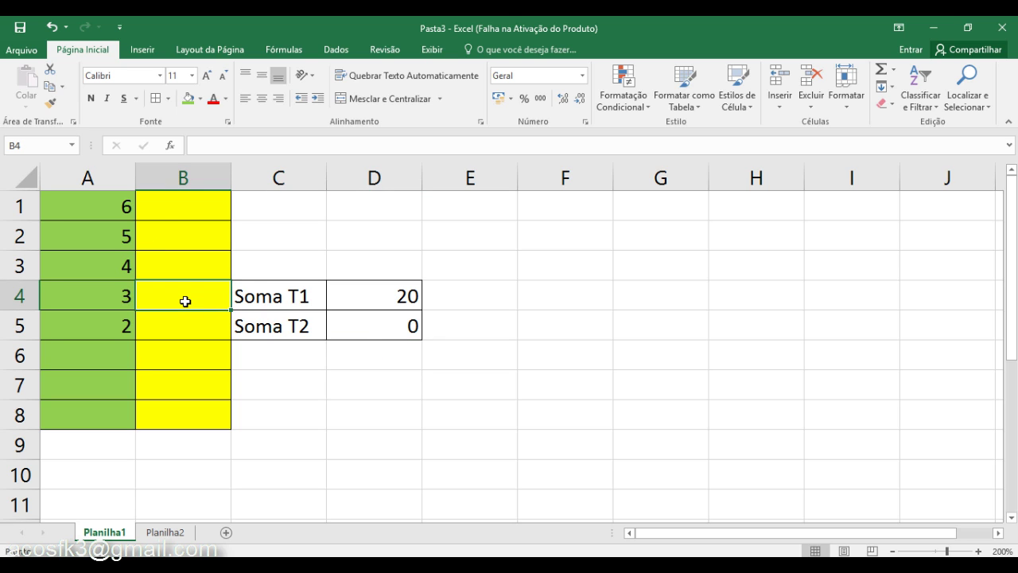
type("5")
key("Return")
key("Return")
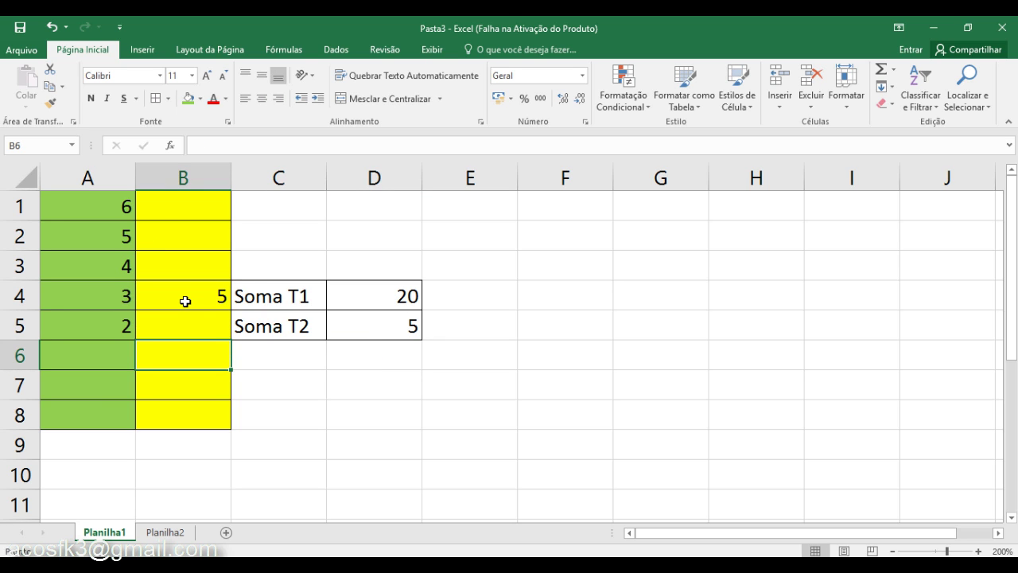
type("7")
key("Return")
key("Return")
type("8")
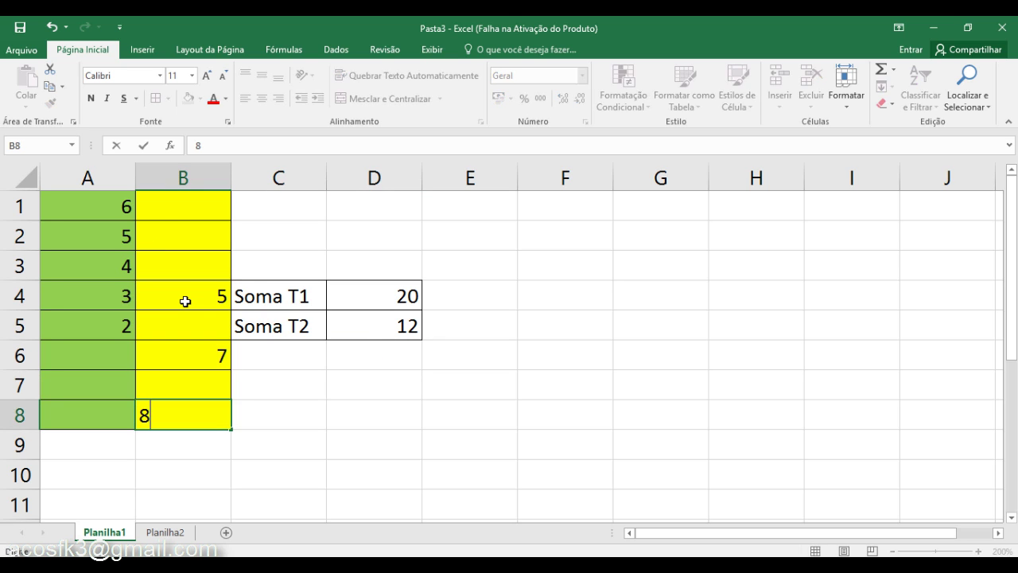
key("Up")
key("Up")
key("Up")
key("Up")
key("Up")
key("Up")
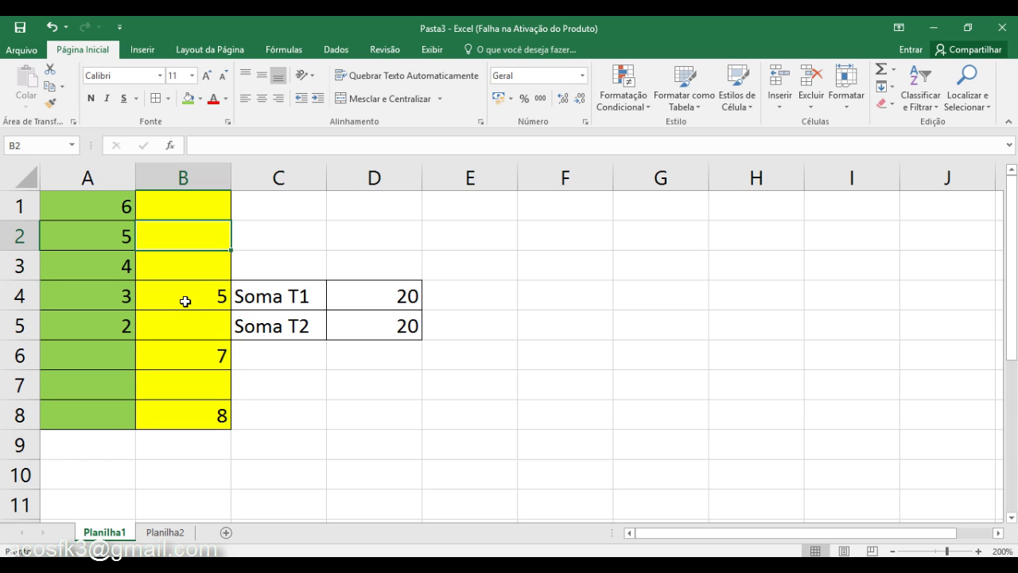
key("Up")
Put 4 in cell B2 so Soma T2 reads 24
key("Down")
key("Down")
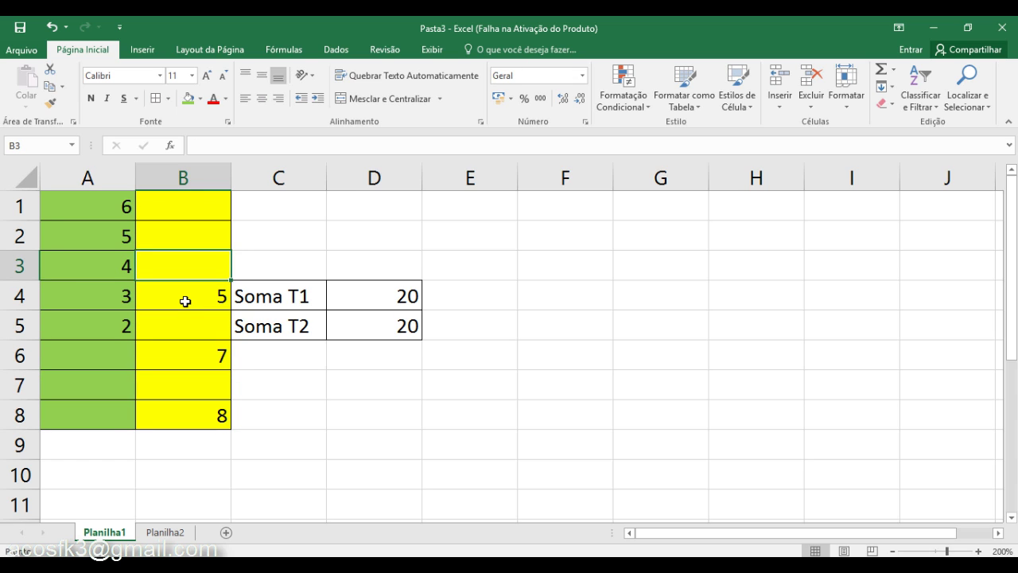
key("Down")
key("Down")
key("Down")
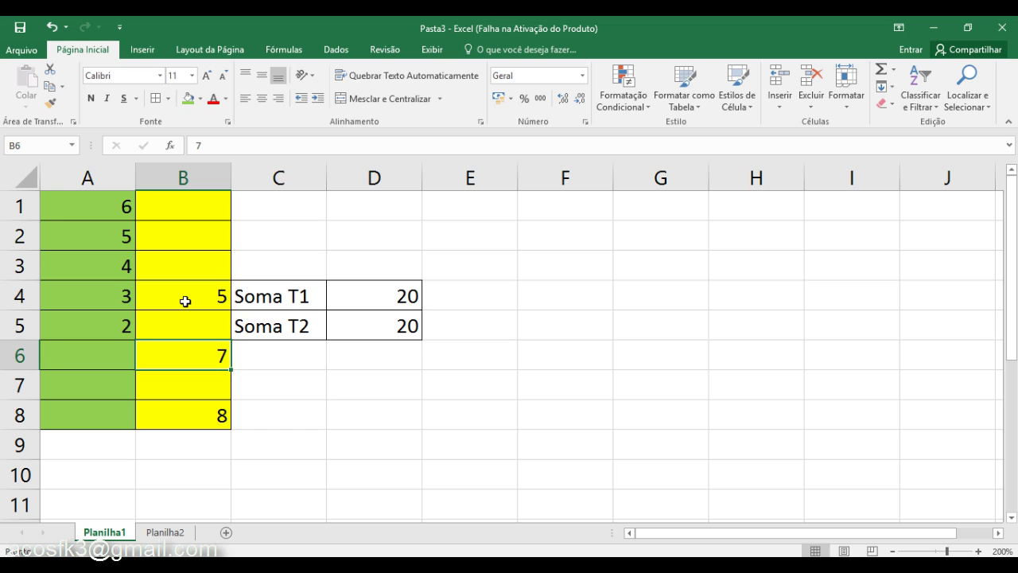
key("Up")
key("Up")
key("Up")
key("Up")
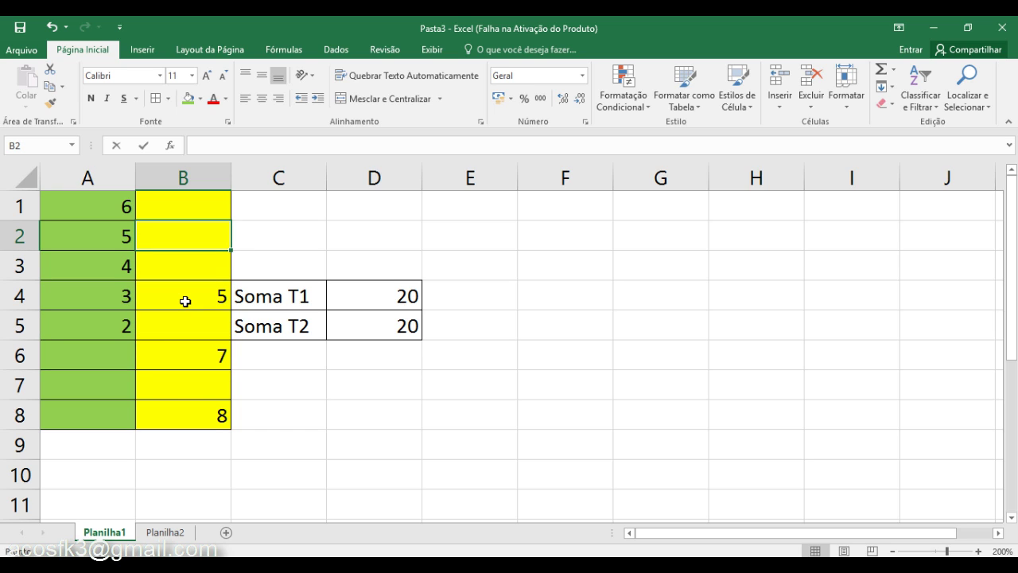
type("4")
key("Return")
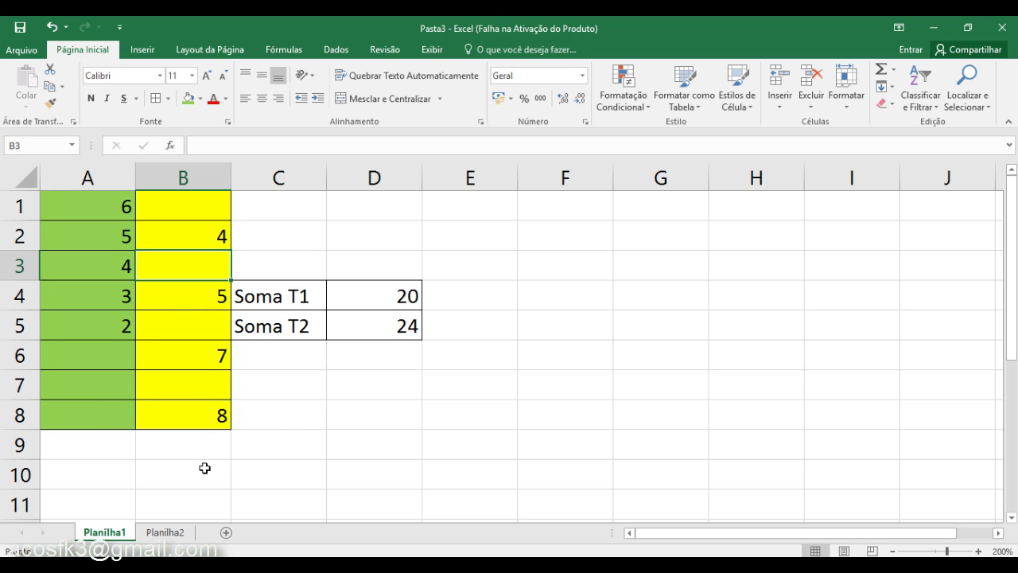
On sheet Planilha2, start a trial =SOMA(te formula in A1
left_click(166, 532)
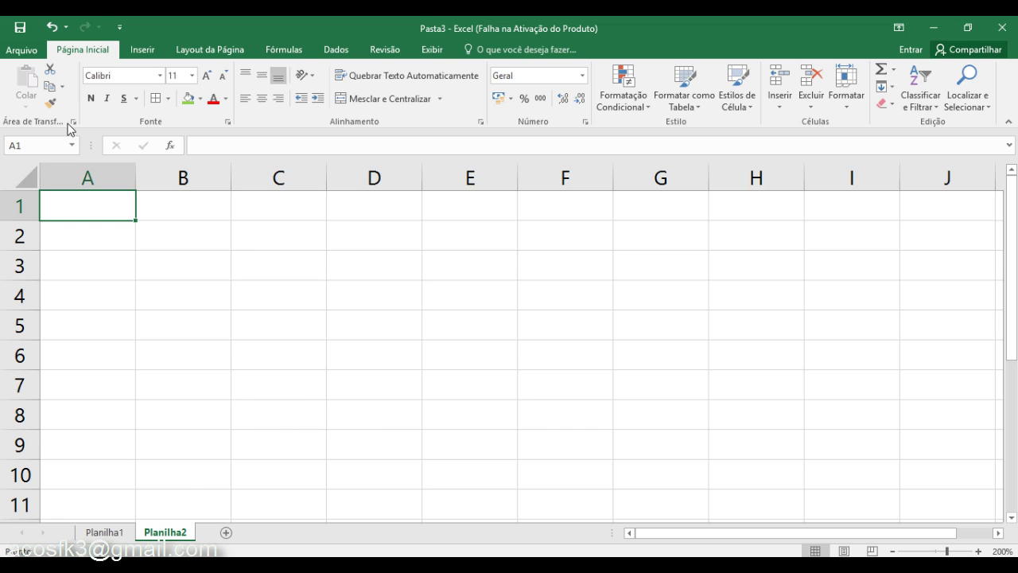
type("=")
type("soma")
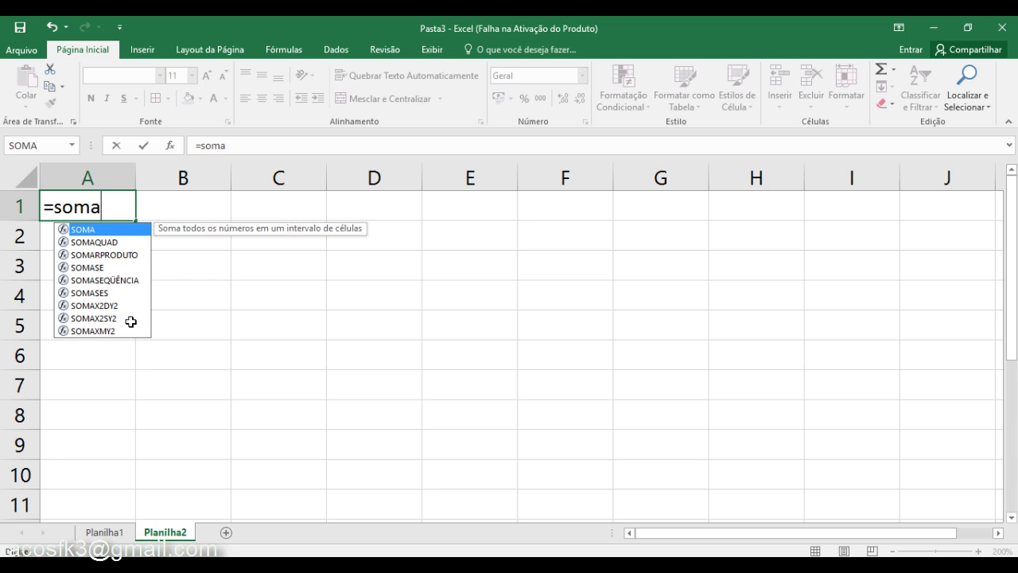
key("Tab")
type("te")
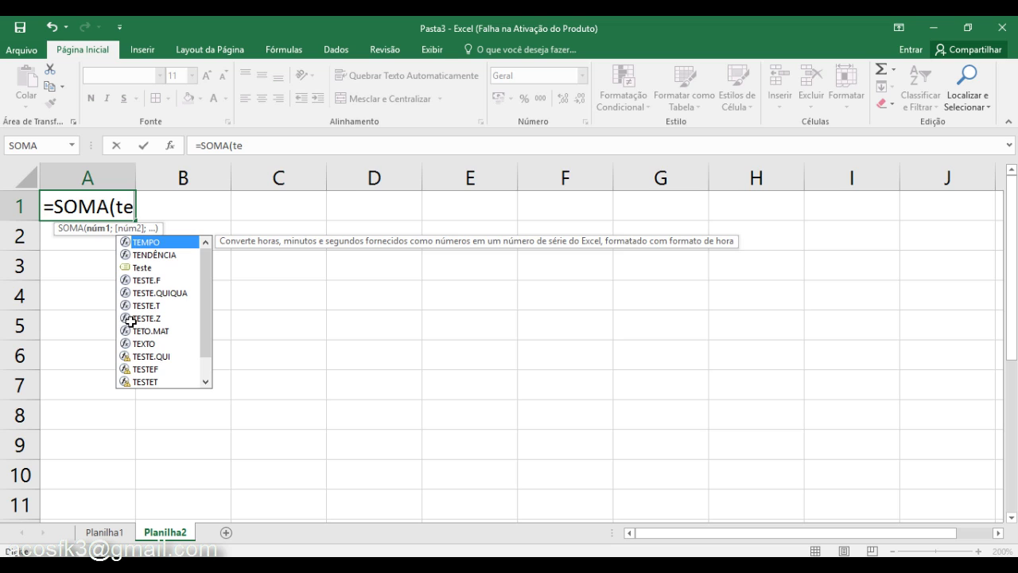
Browse the autocomplete list to the Teste name, then abandon the formula, leaving A1 blank
key("Down")
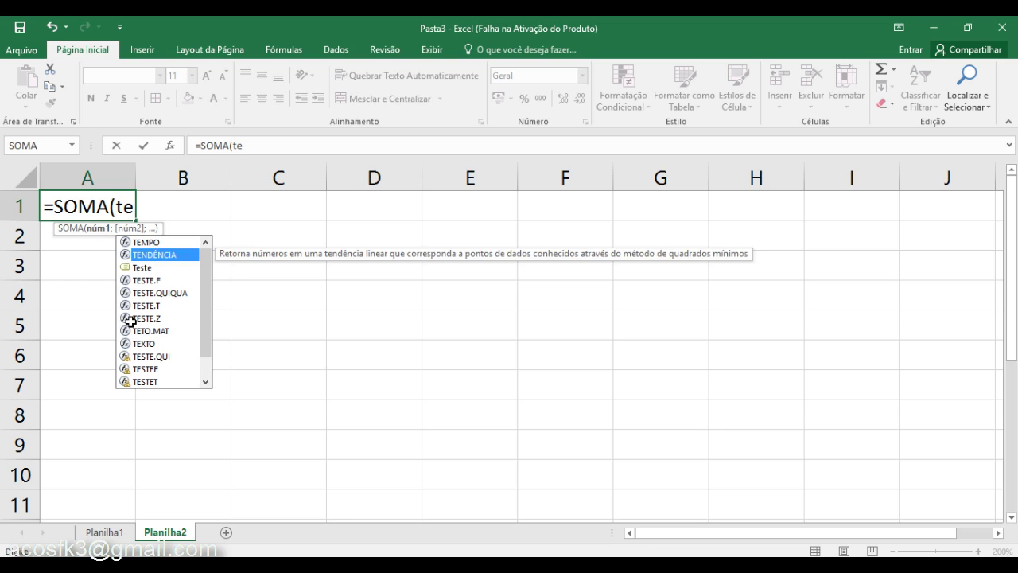
key("Down")
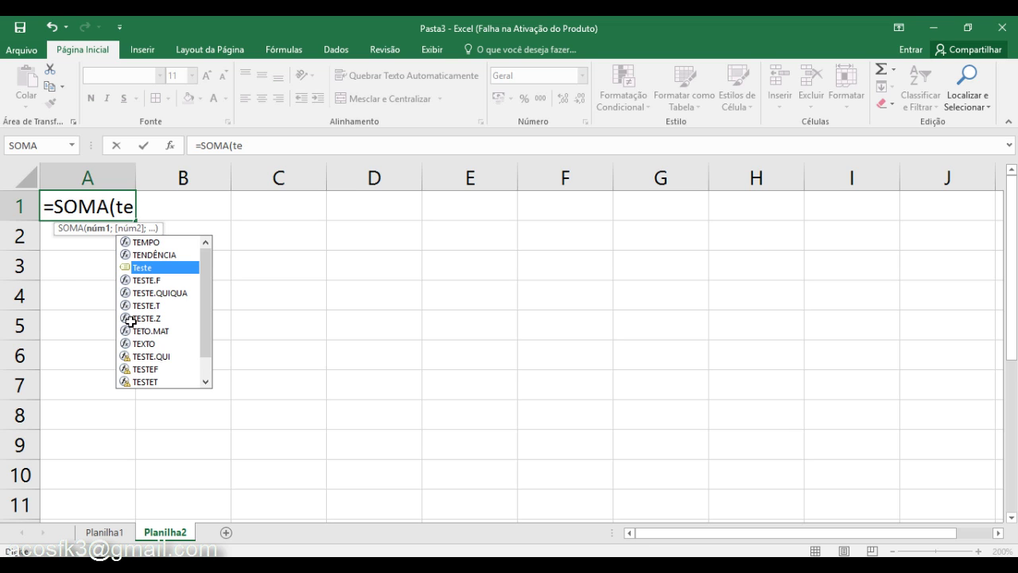
key("Down")
key("Down")
key("Down")
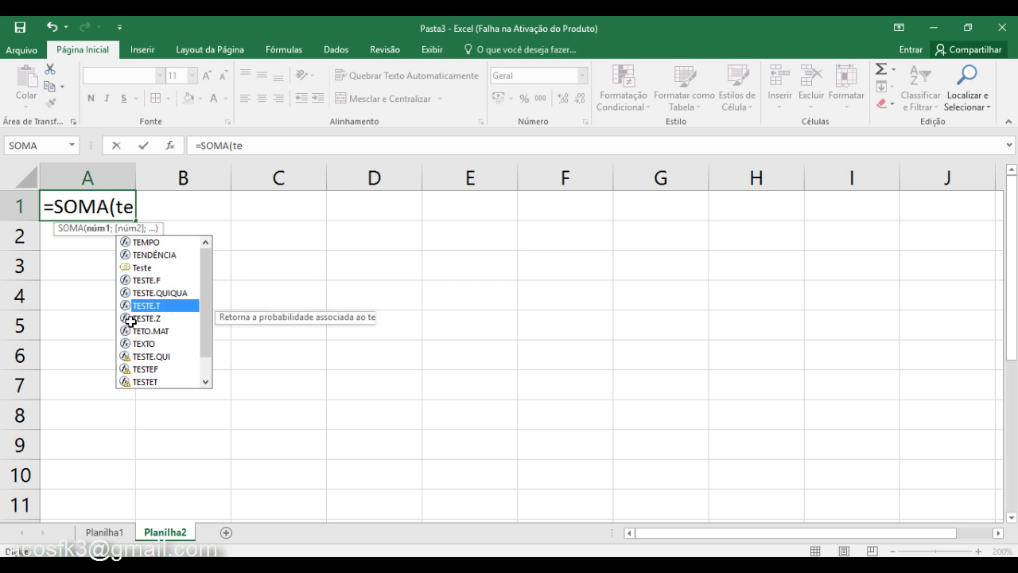
key("Down")
key("Up")
key("Up")
key("Up")
key("Up")
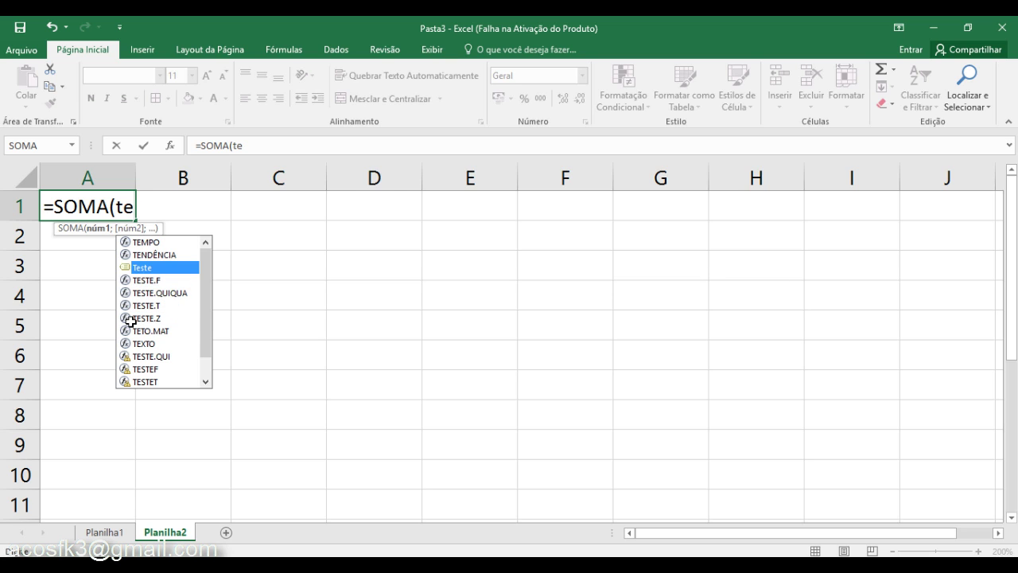
key("Down")
key("Down")
key("Down")
key("Down")
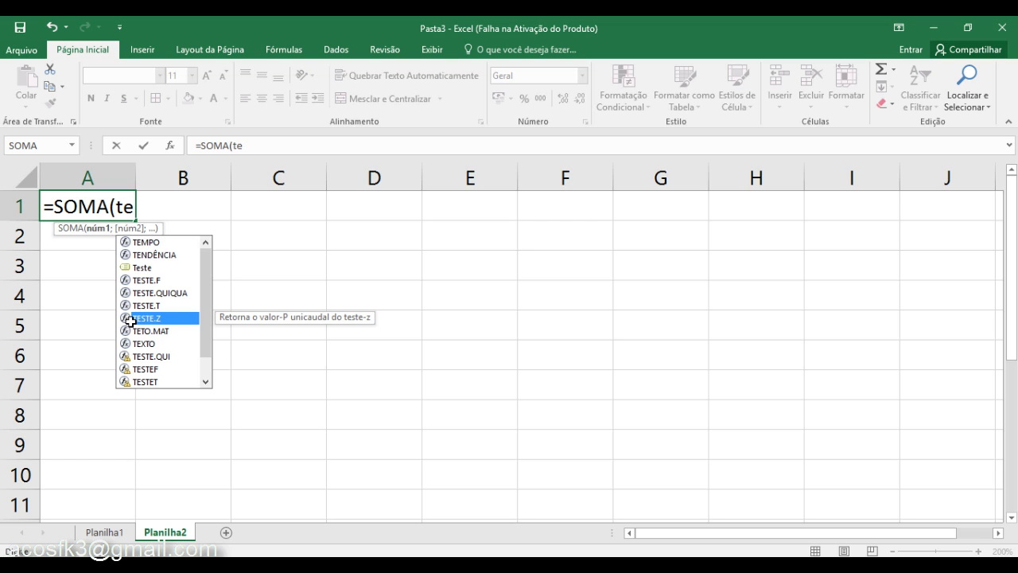
key("BackSpace")
key("Escape")
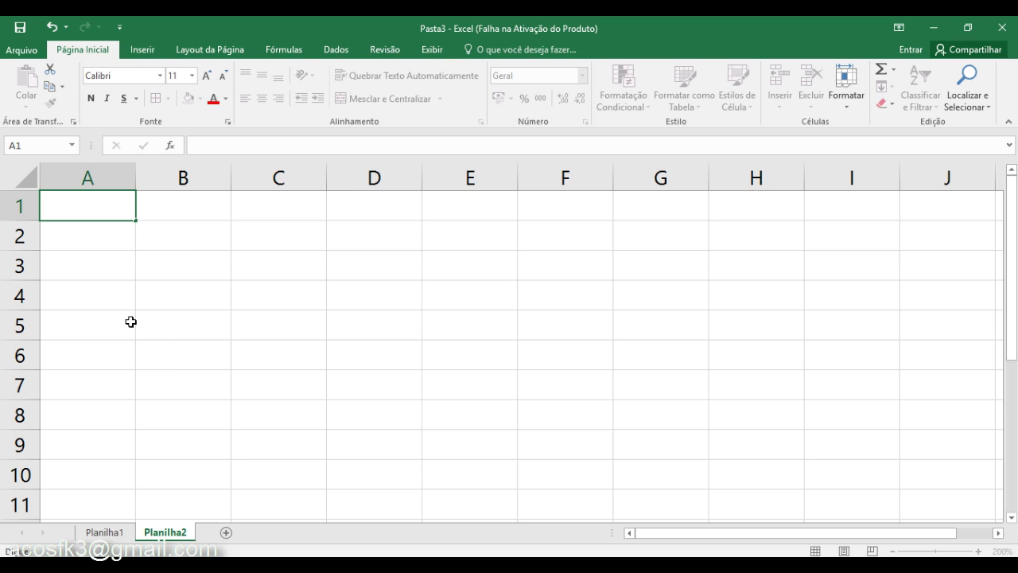
Return to Planilha1, show the Fórmulas ribbon and select the empty range E1:E8
left_click(110, 532)
left_click(345, 464)
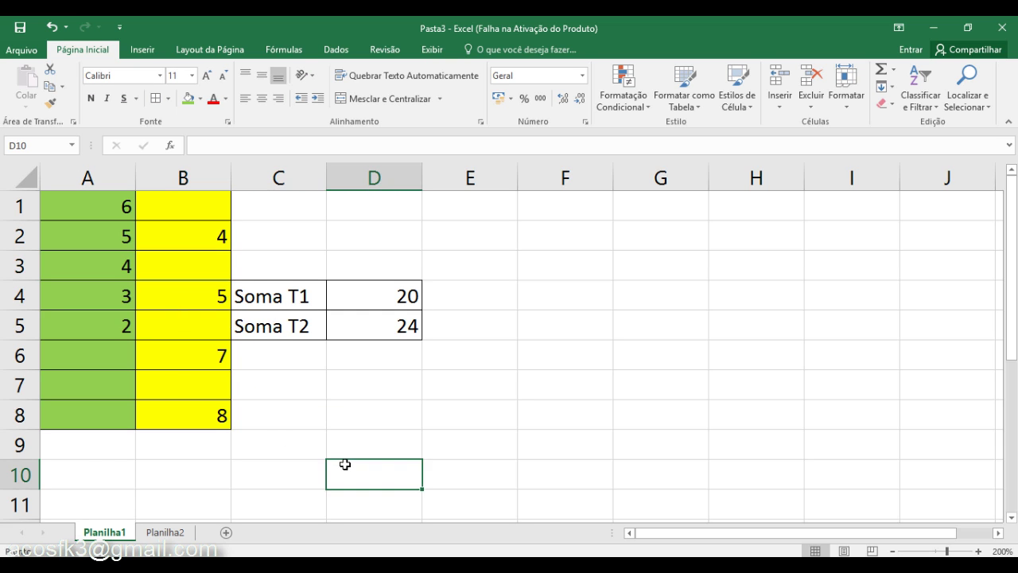
left_click(419, 402)
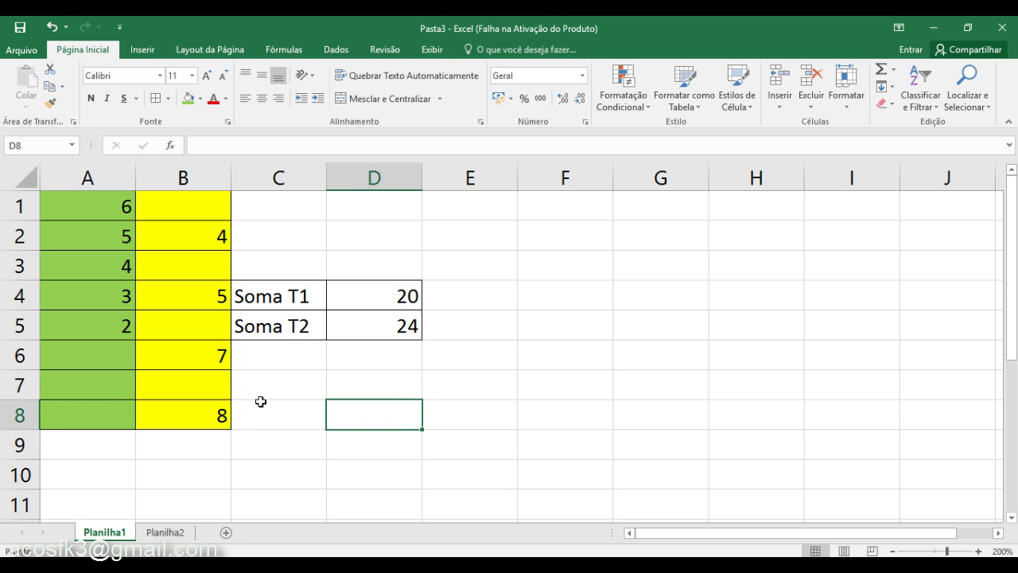
left_click(175, 430)
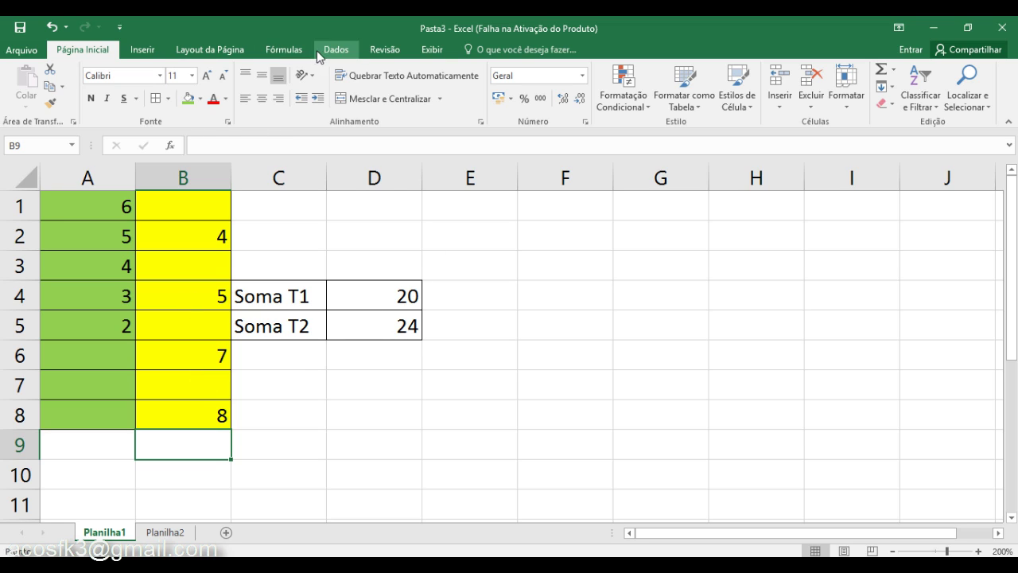
left_click(286, 53)
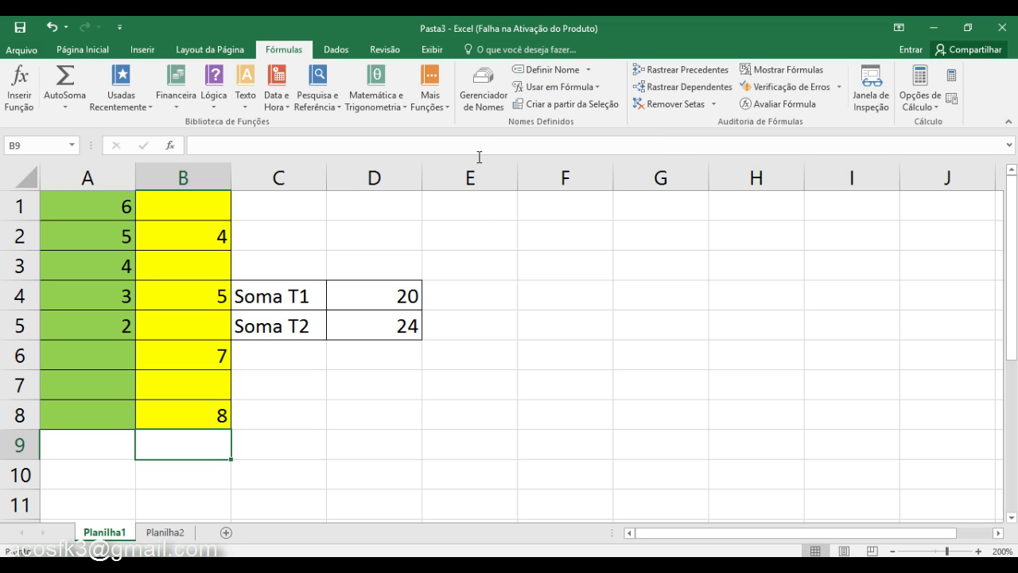
left_click_drag(486, 204, 501, 406)
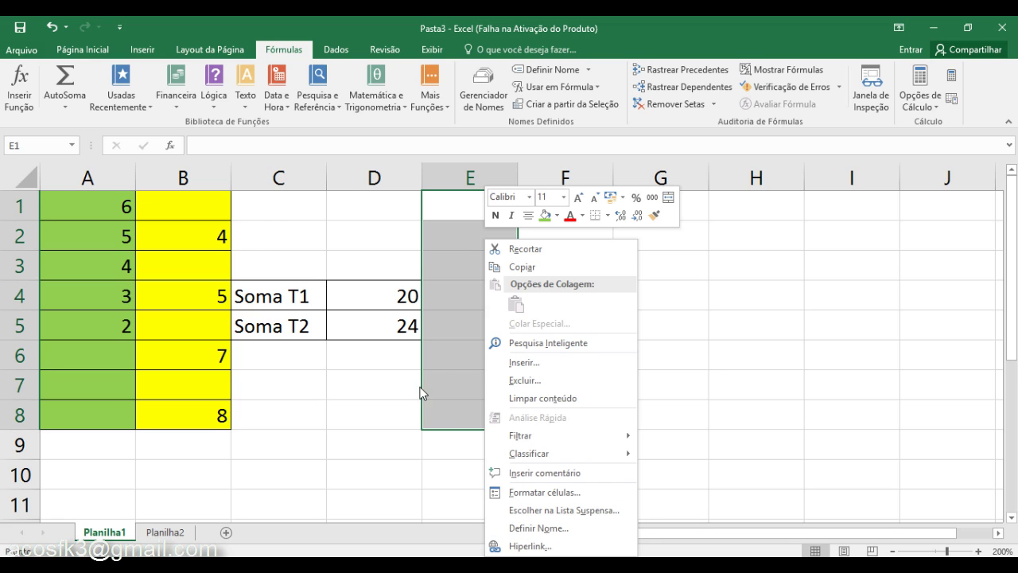
key("Escape")
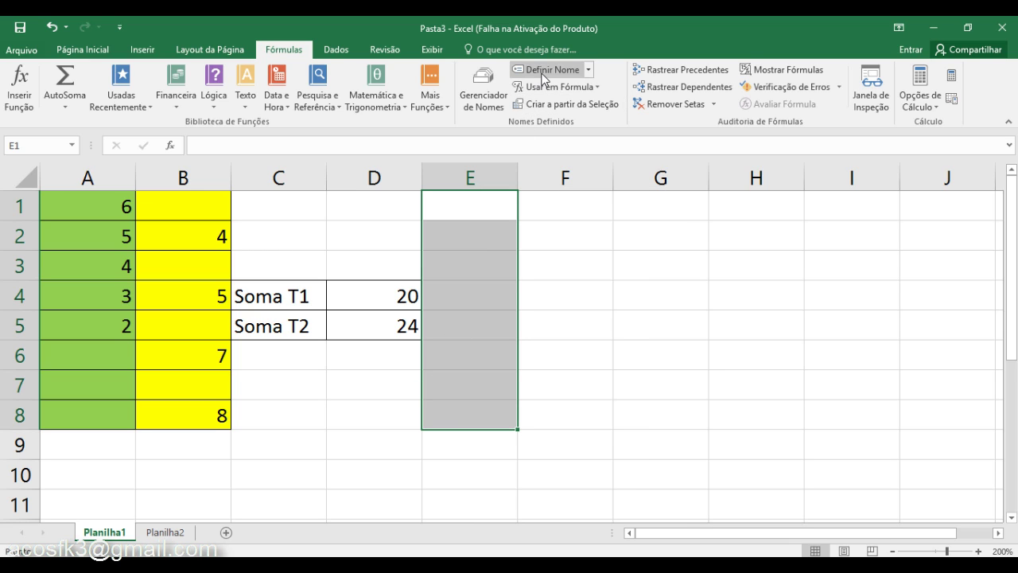
left_click(548, 69)
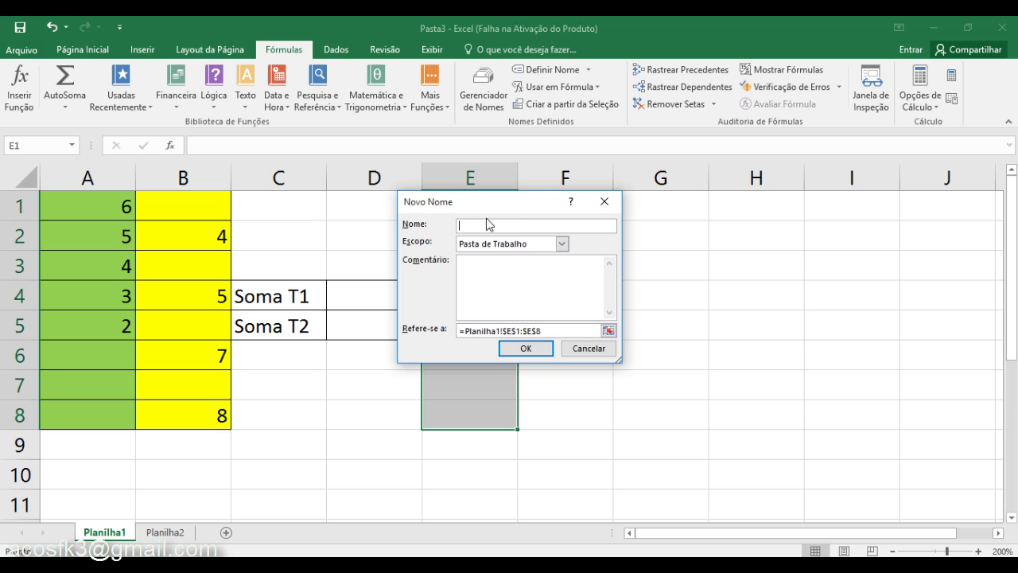
left_click(580, 347)
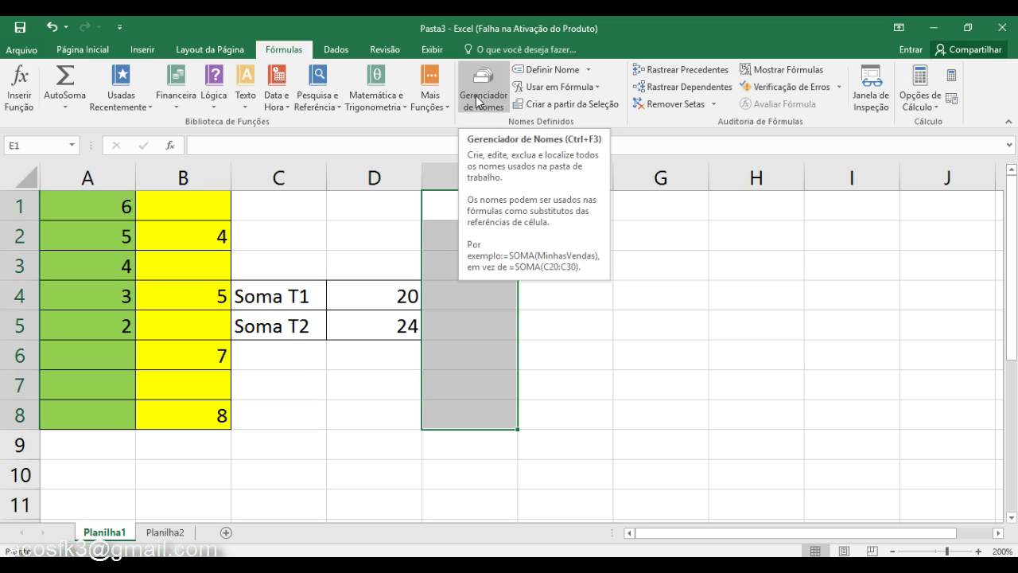
In the Name Manager, review Teste (A1:A8, workbook) and Teste_2 (B1:B8, Planilha1) ranges and scopes
left_click(235, 275)
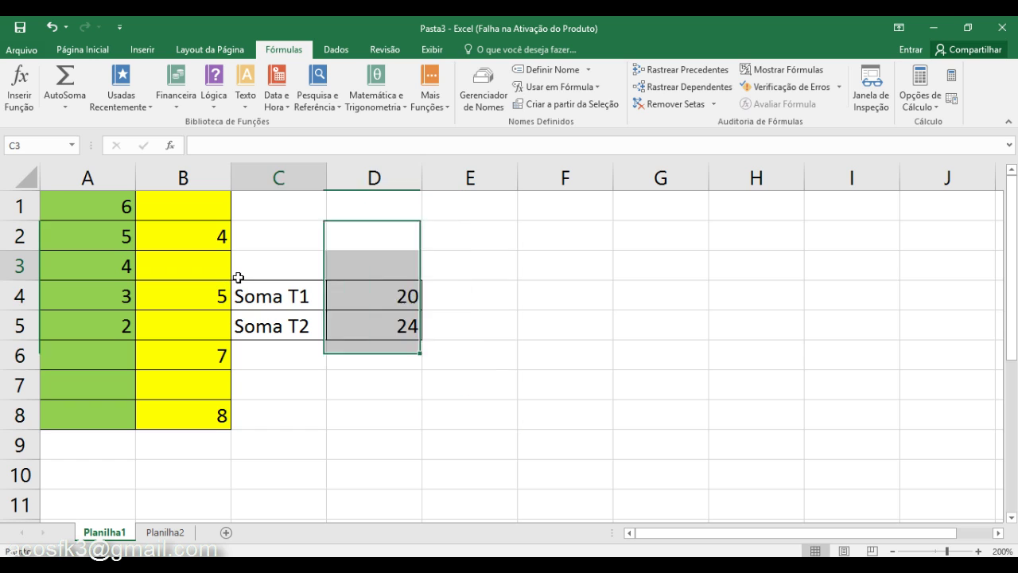
left_click(488, 95)
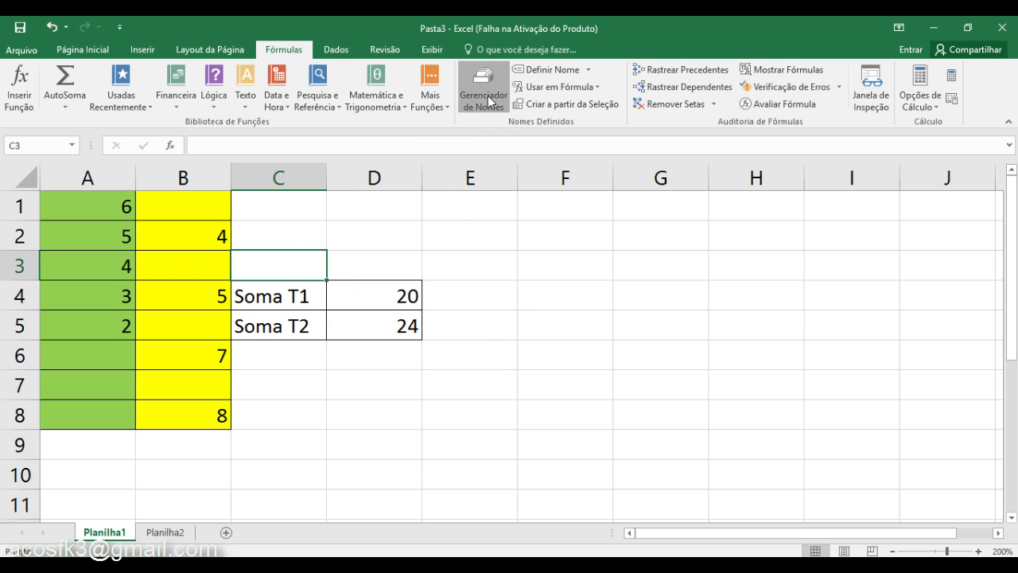
left_click_drag(458, 130, 610, 201)
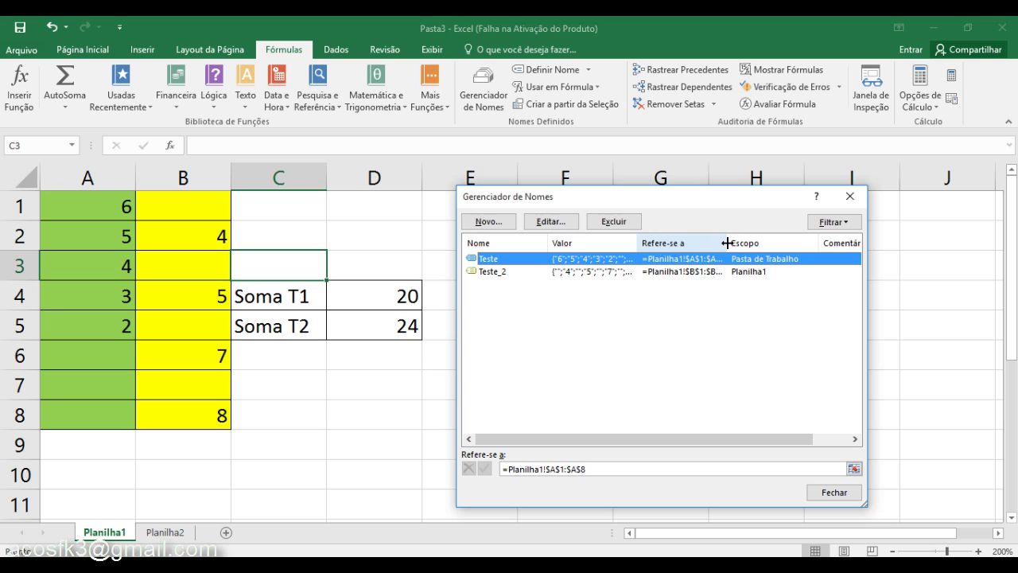
left_click_drag(730, 243, 746, 247)
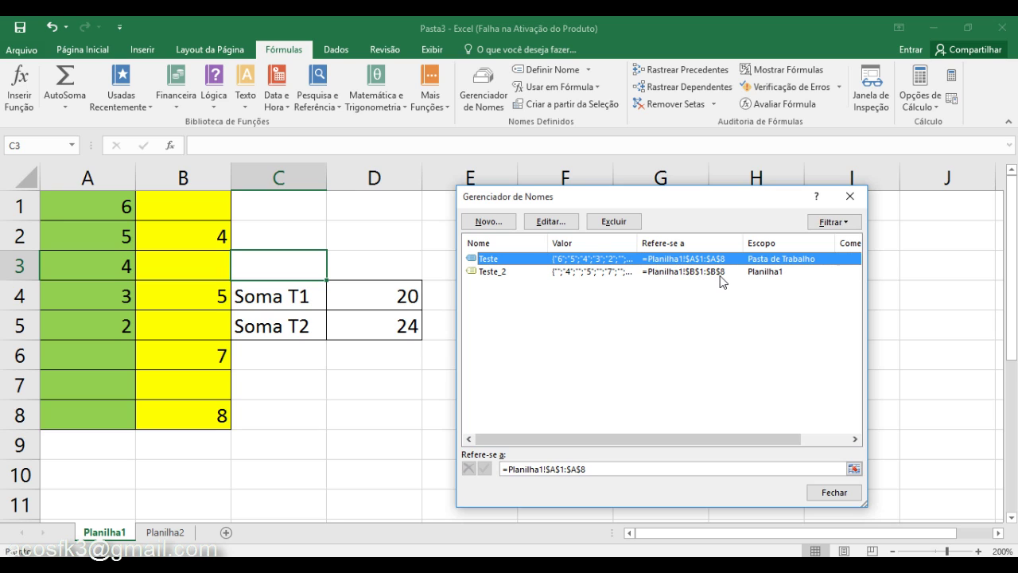
left_click(768, 273)
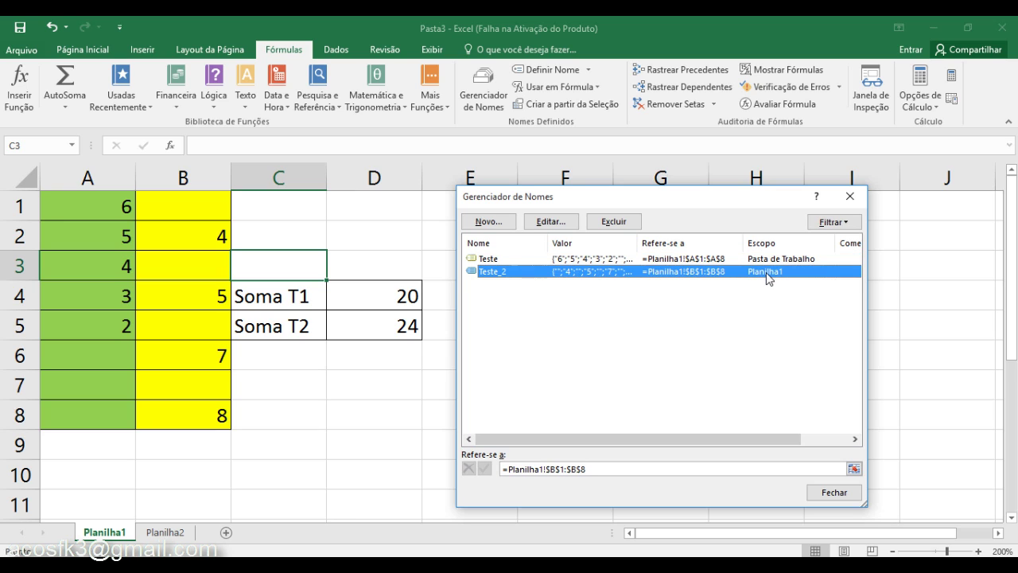
left_click(766, 258)
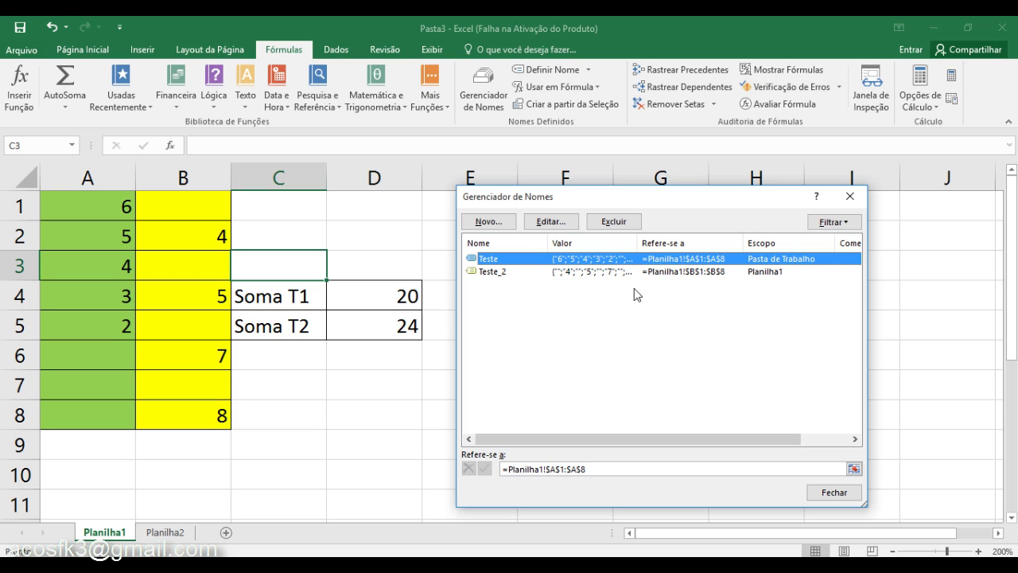
left_click(764, 275)
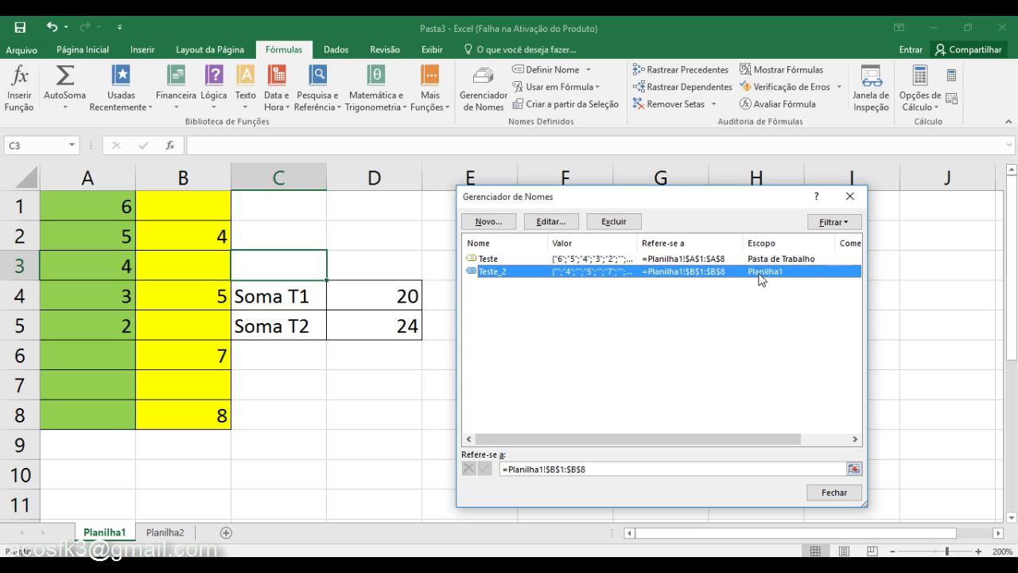
left_click(493, 259)
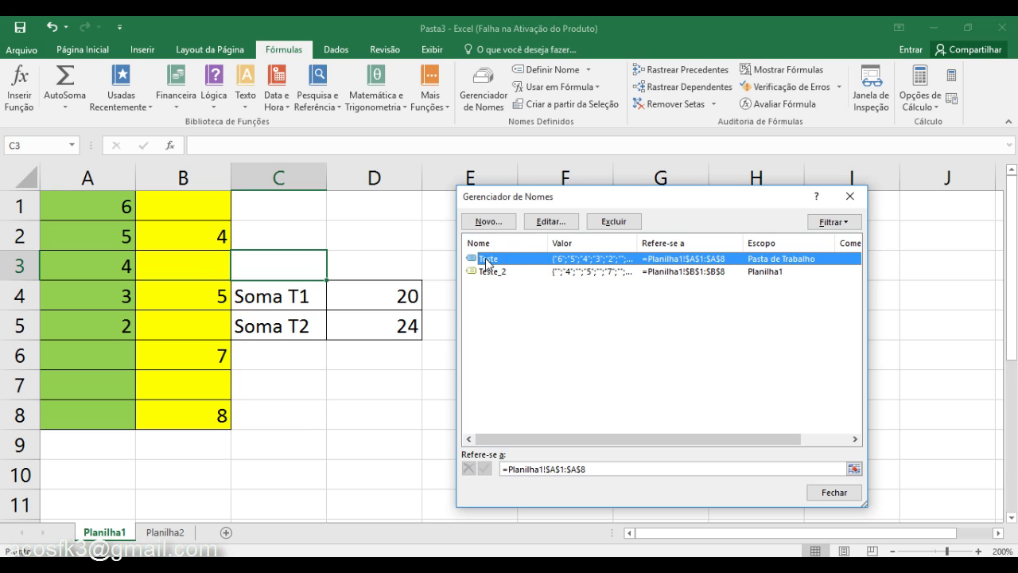
left_click(551, 223)
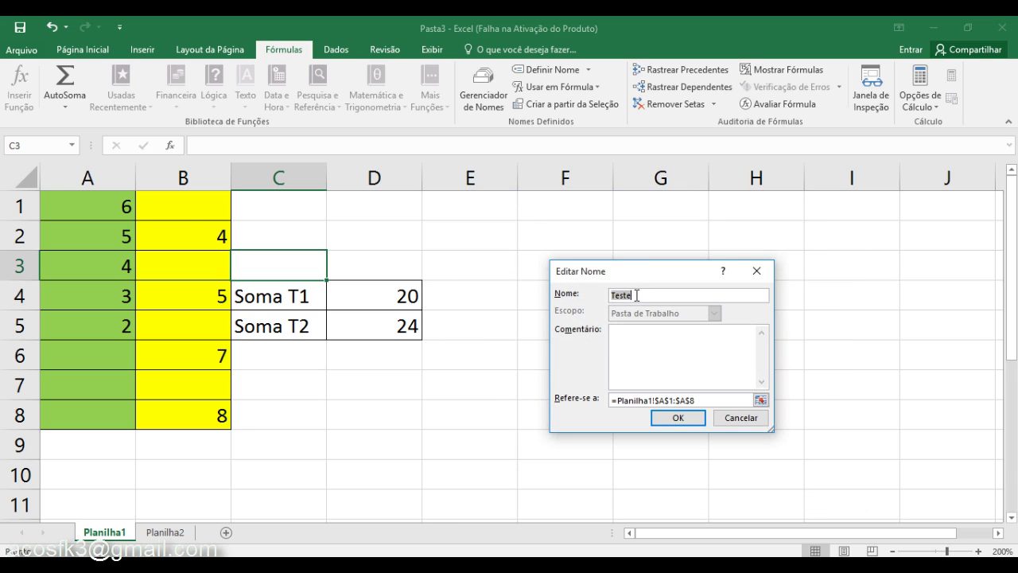
left_click(637, 295)
left_click(674, 418)
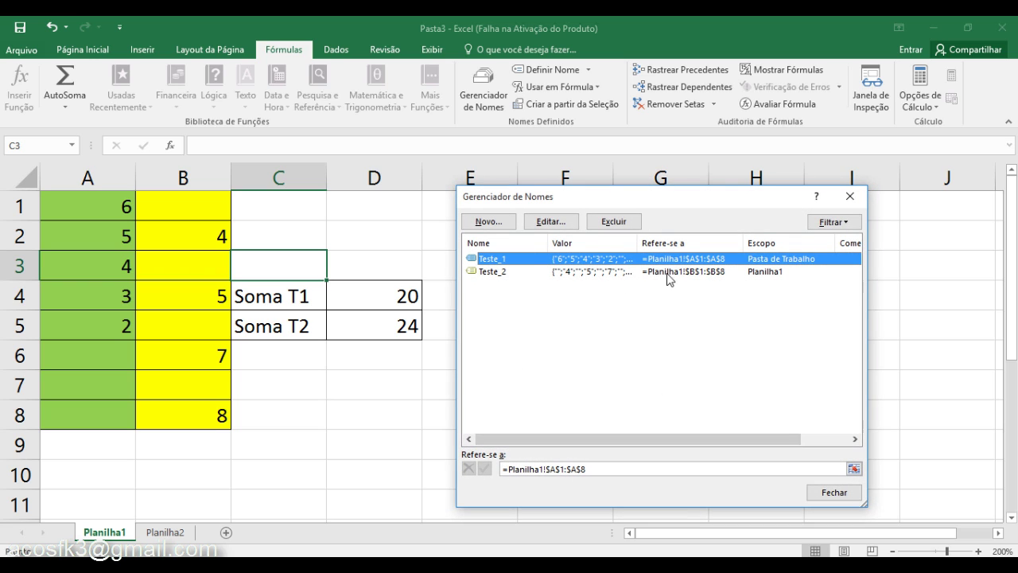
left_click(494, 272)
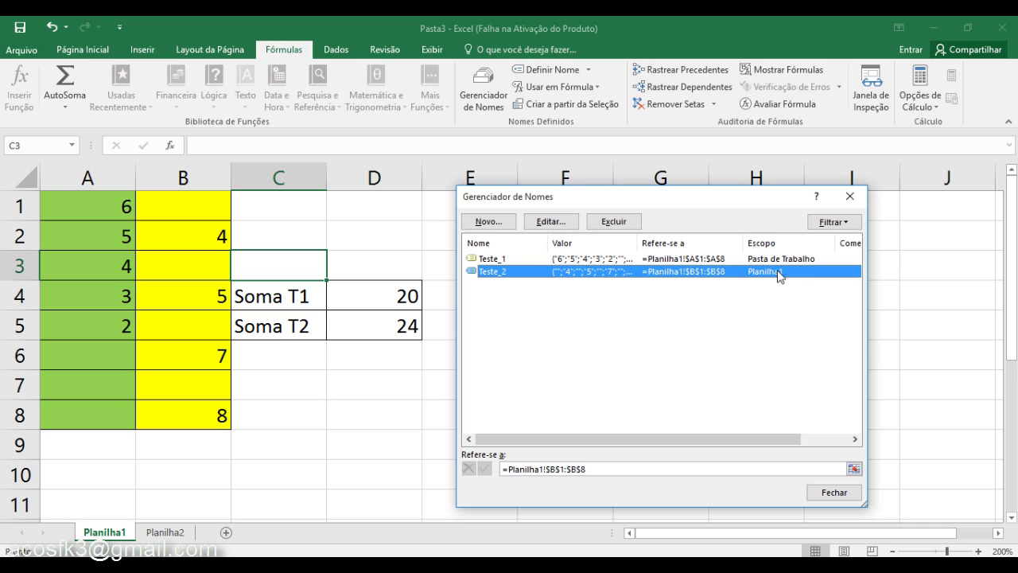
left_click(562, 224)
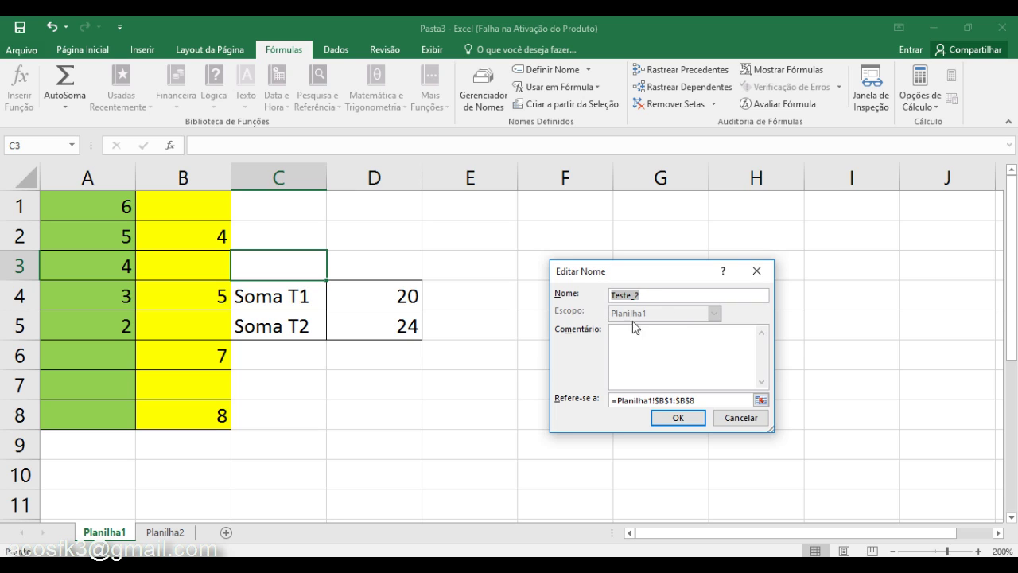
left_click(696, 295)
left_click(736, 422)
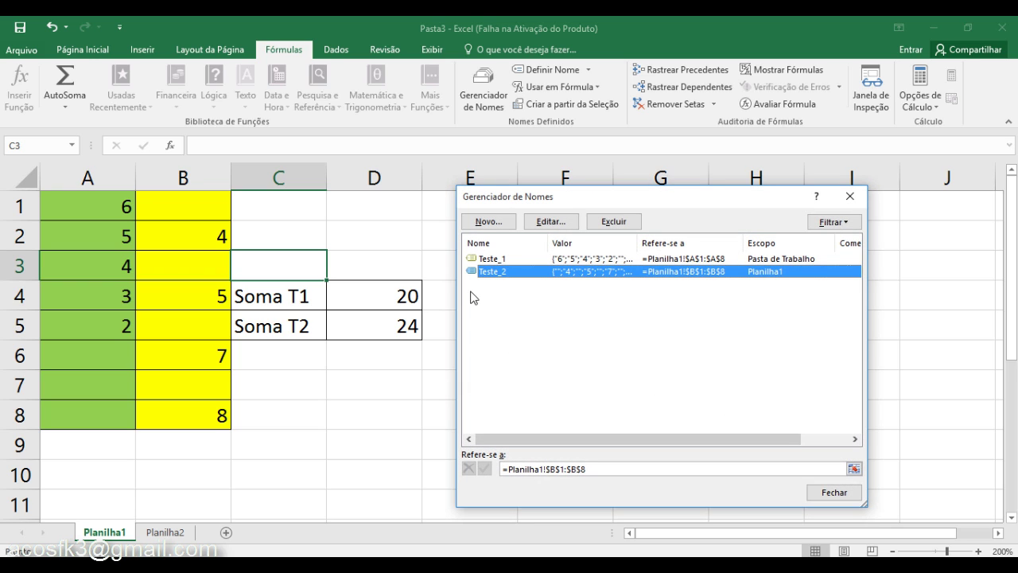
Delete the Teste_2 name and re-commit D5, which now shows #NOME?
left_click(614, 222)
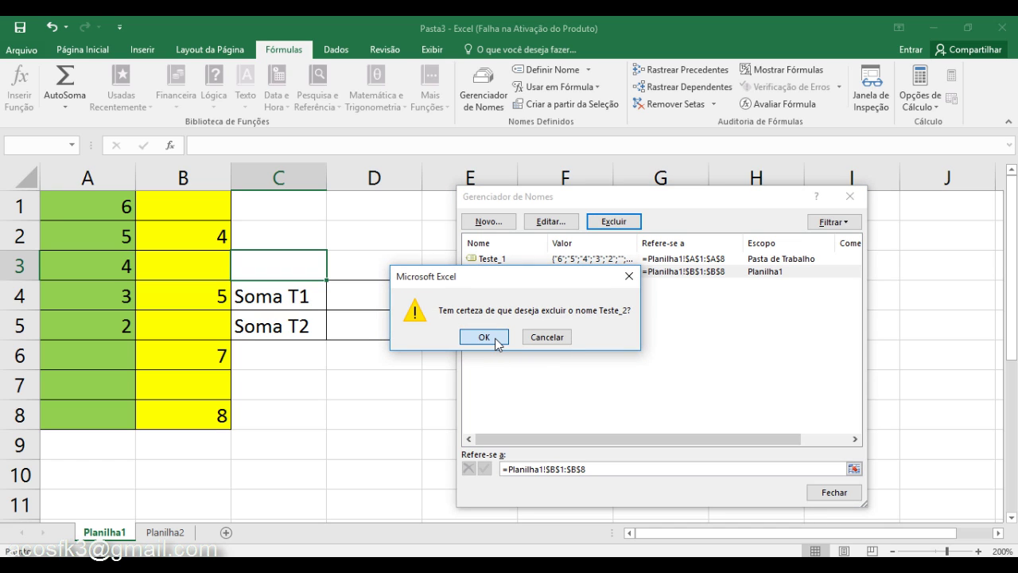
left_click(498, 344)
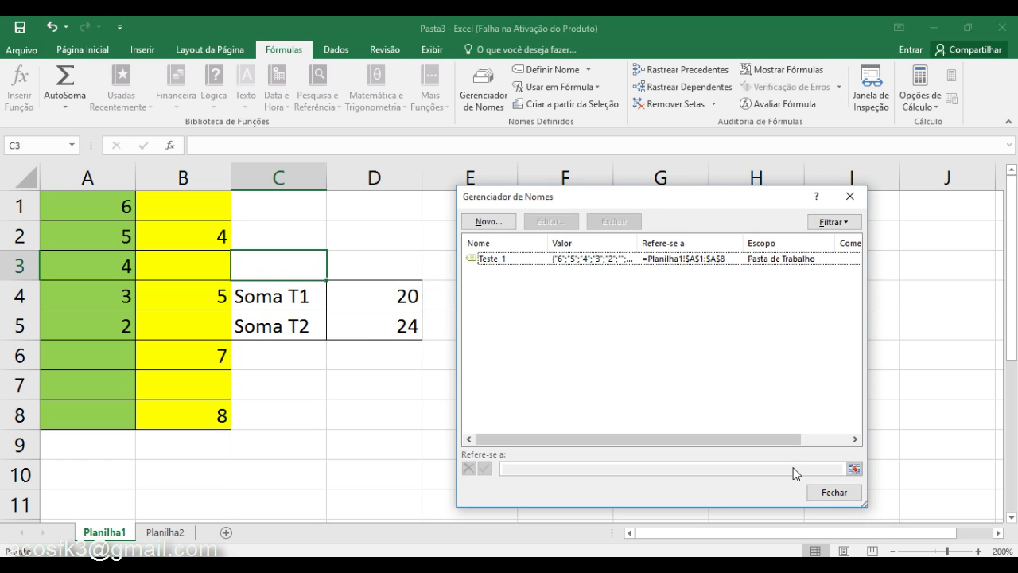
left_click(833, 492)
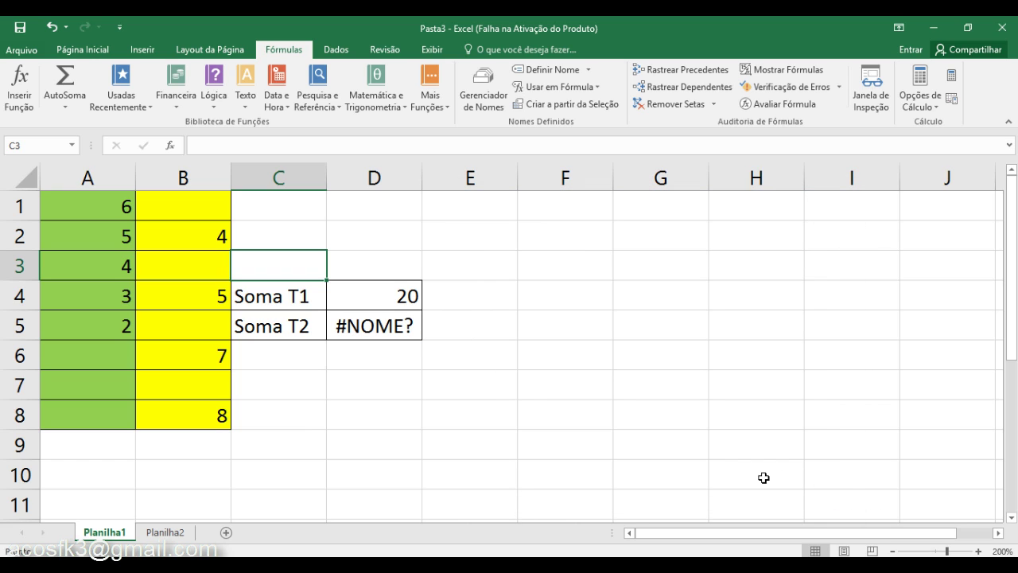
left_click(379, 330)
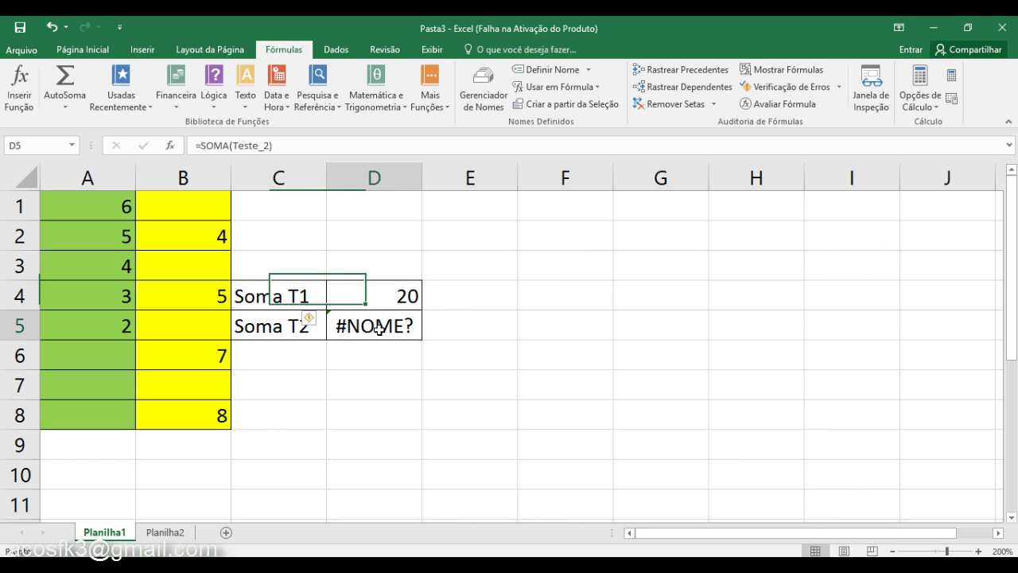
double_click(379, 330)
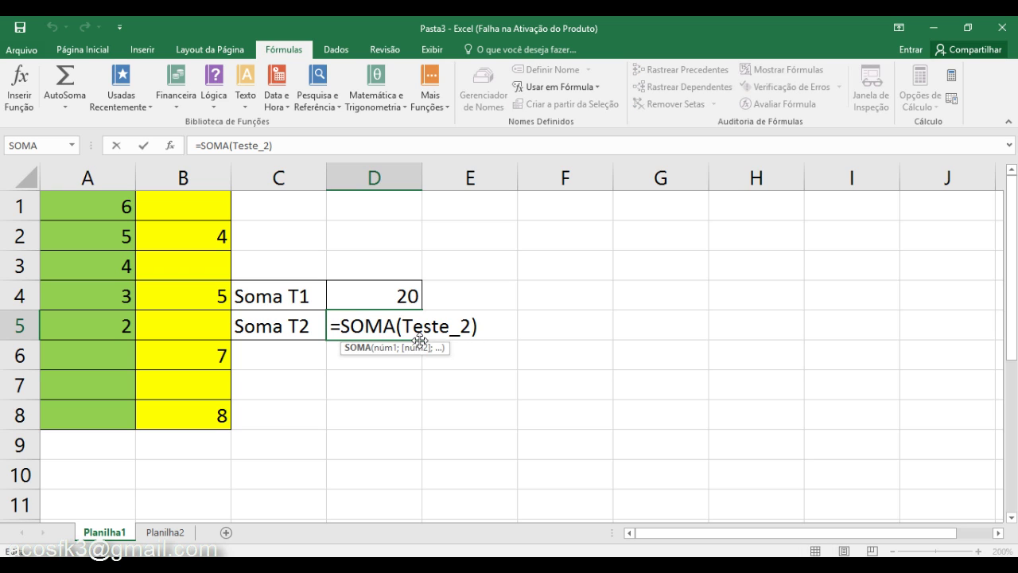
key("Return")
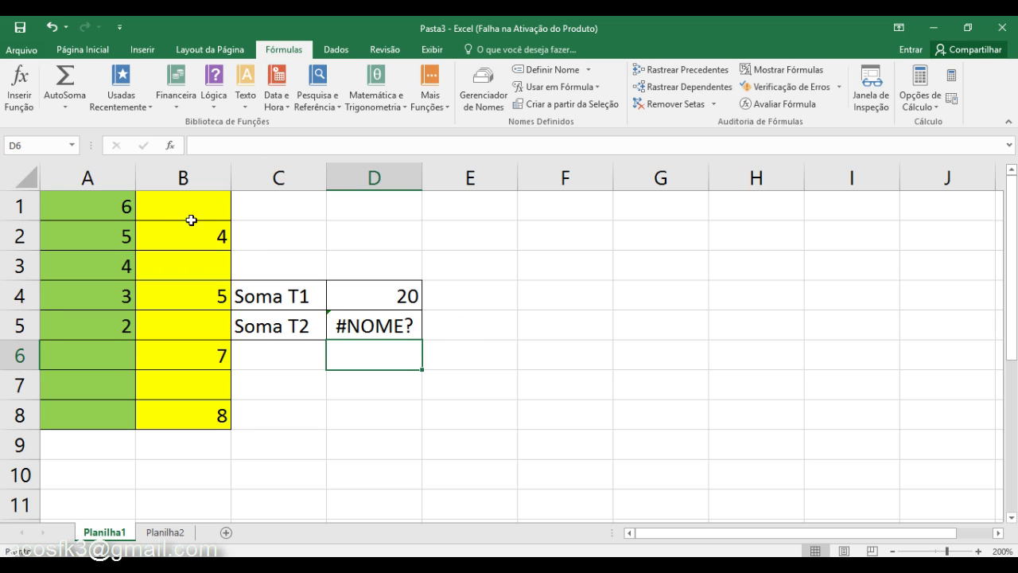
mouse_move(178, 208)
left_mouse_down()
mouse_move(189, 313)
mouse_move(222, 414)
left_mouse_up()
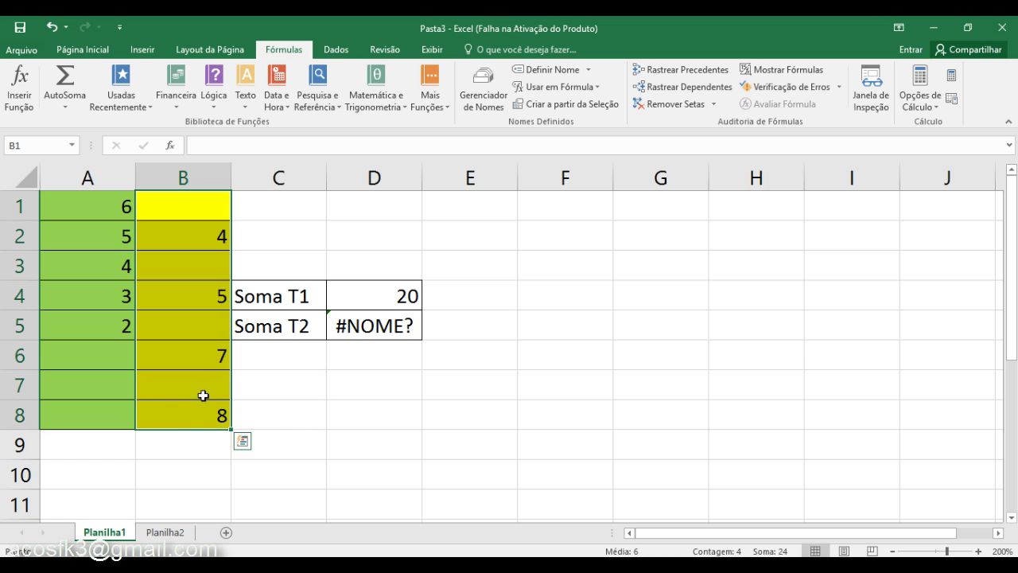
Define the name teste_2 for B1:B8 with Pasta de Trabalho scope, restoring D5 to 24
left_click(551, 70)
type("teste_2")
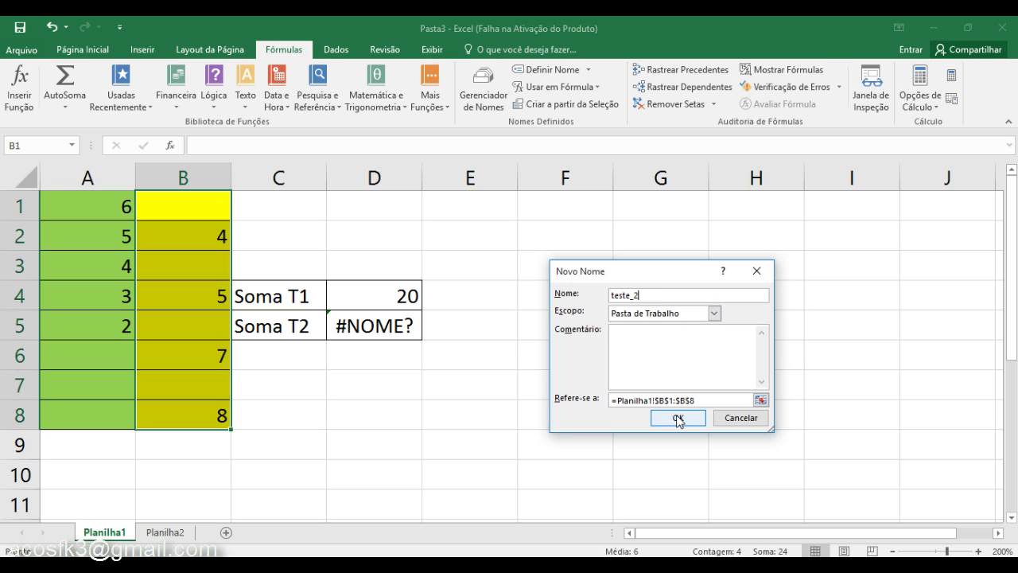
left_click(677, 418)
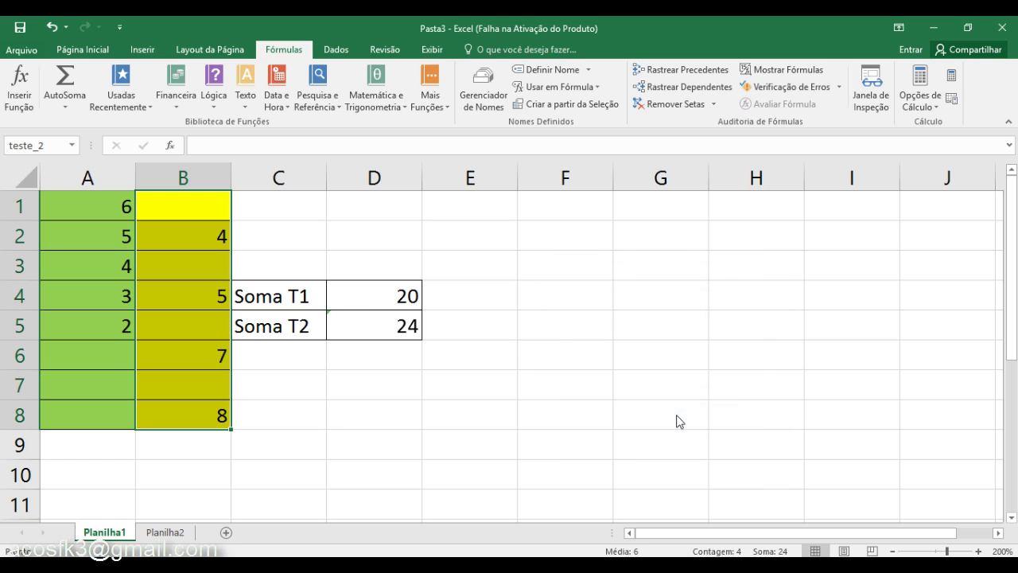
left_click(378, 328)
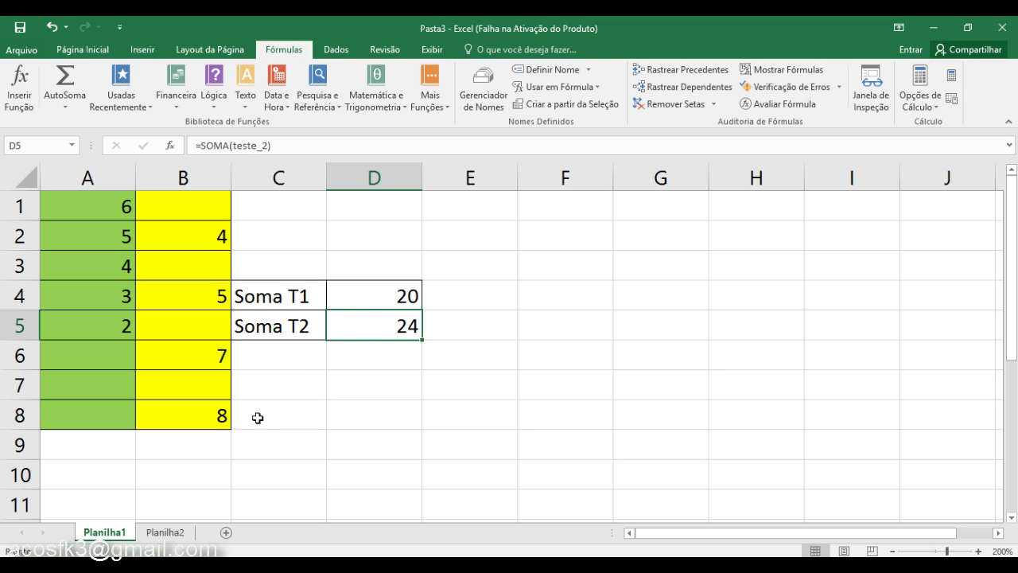
Enter =SOMA(teste_2) in A1 of Planilha2, giving 24
left_click(176, 533)
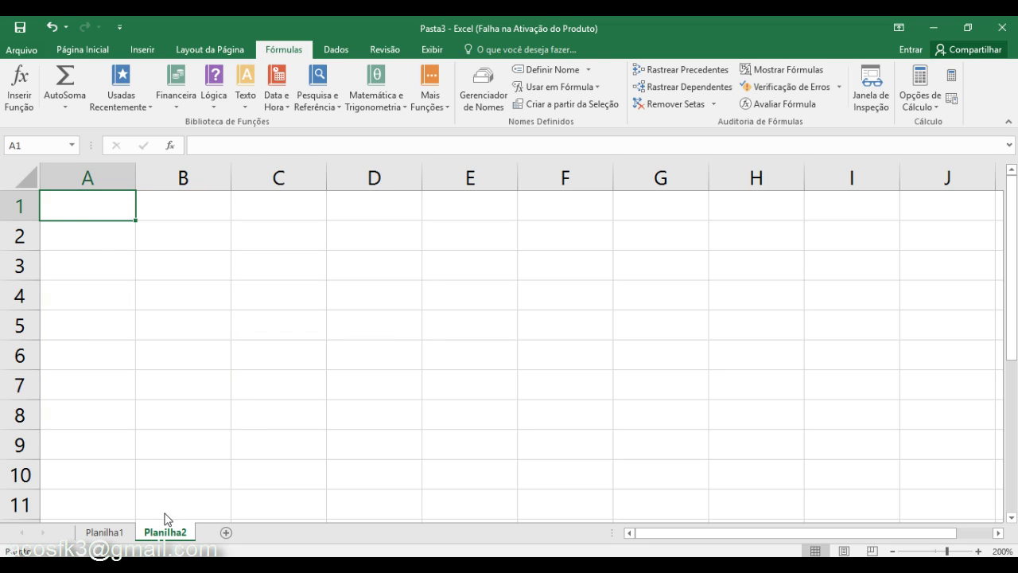
type("=")
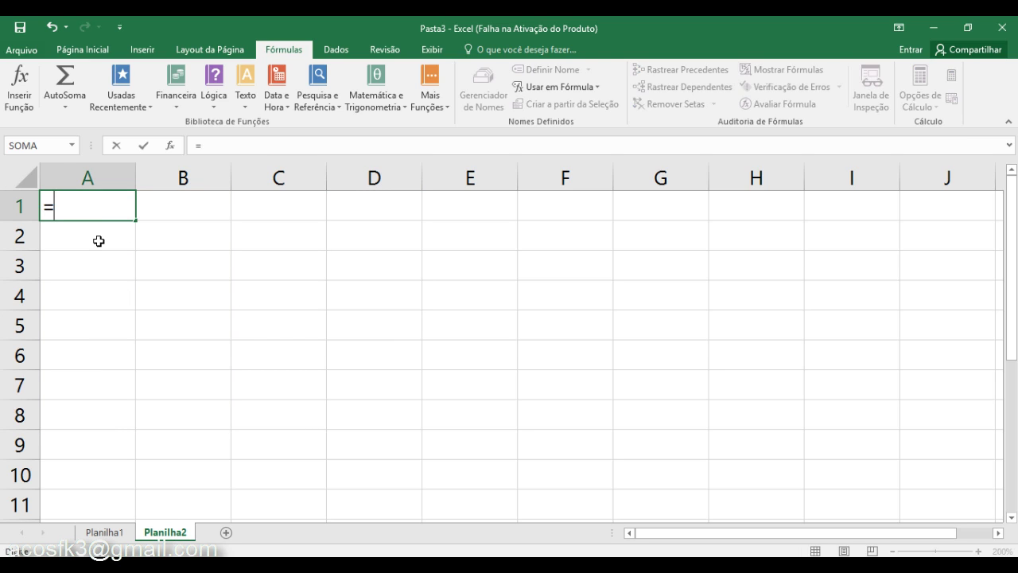
type("soma")
key("Tab")
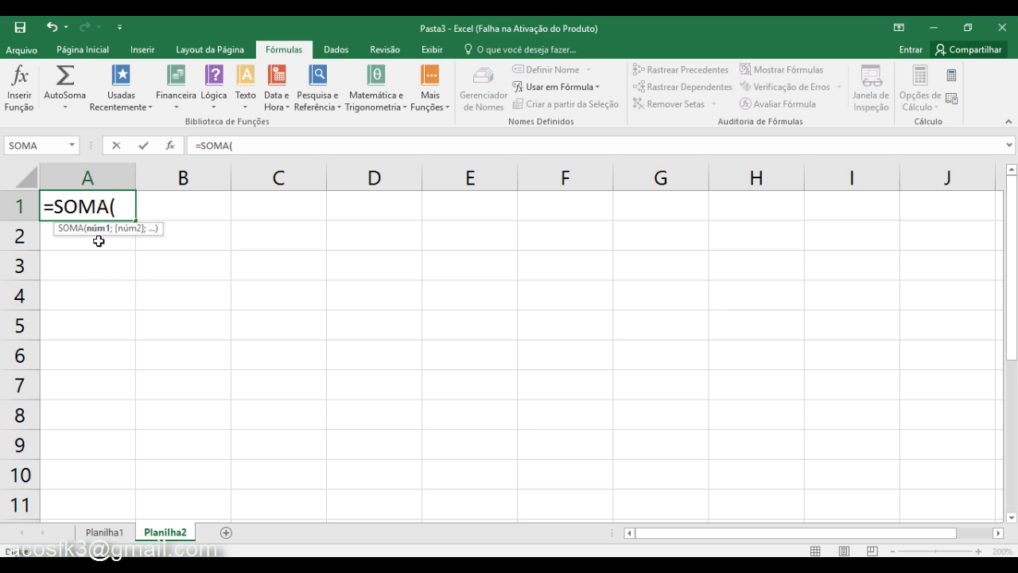
type("te")
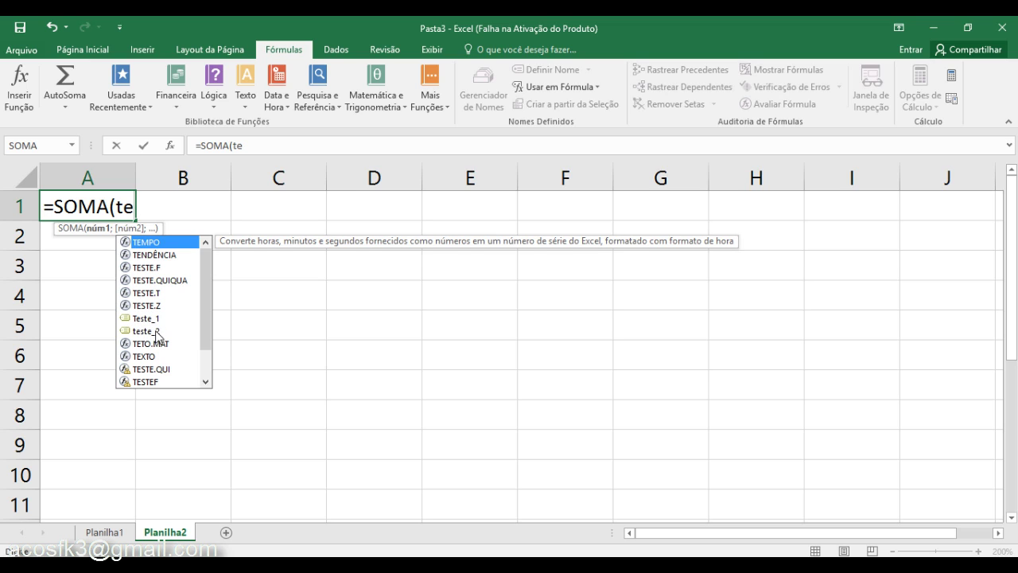
double_click(157, 333)
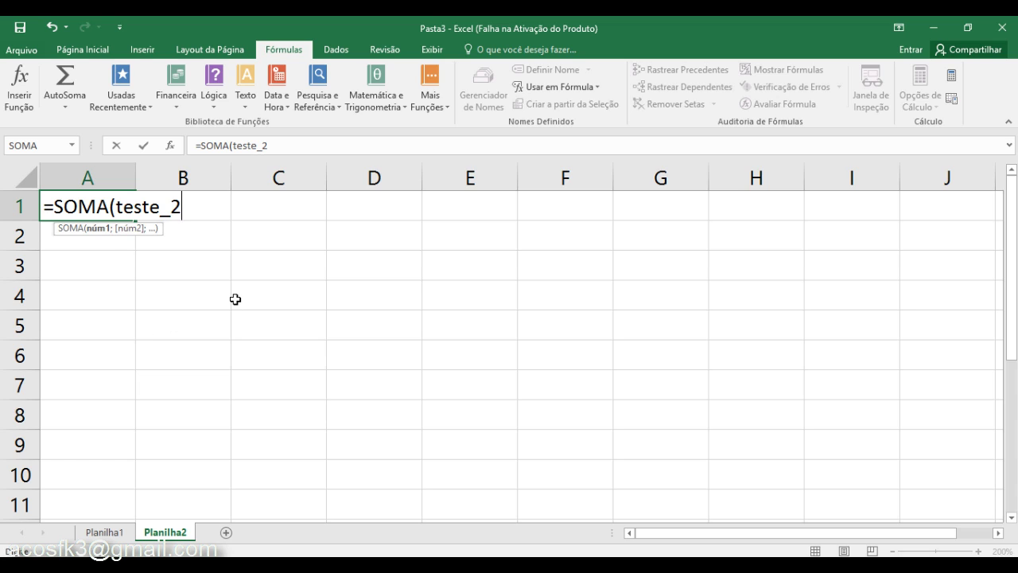
key("Return")
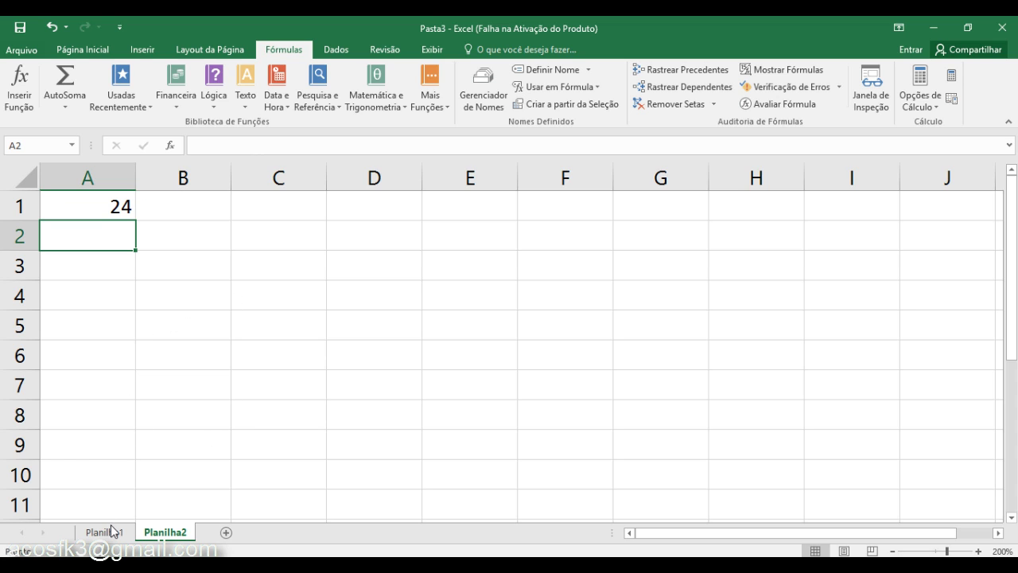
Back on Planilha1, add a new blank sheet, Planilha3
left_click(114, 534)
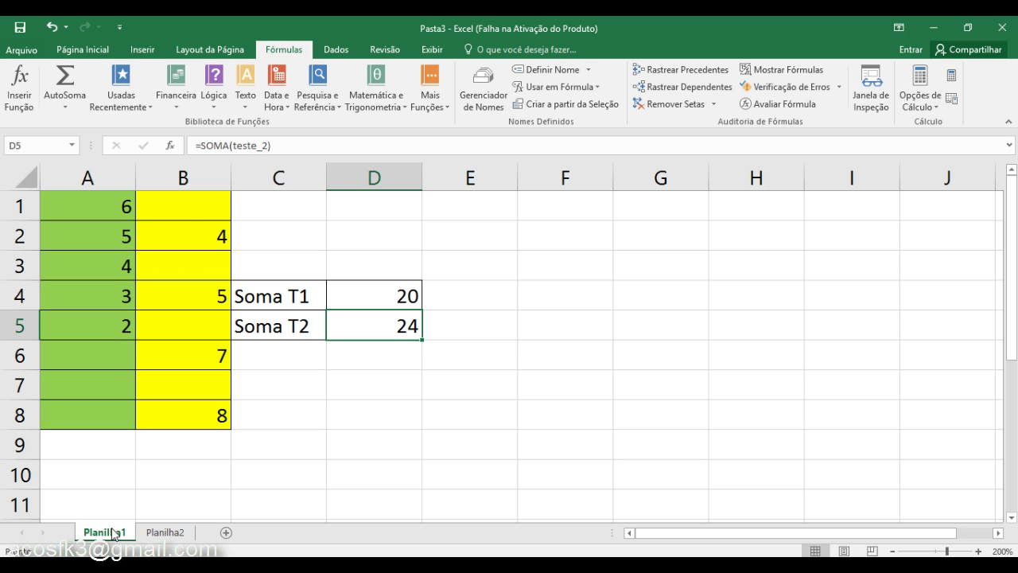
left_click(226, 535)
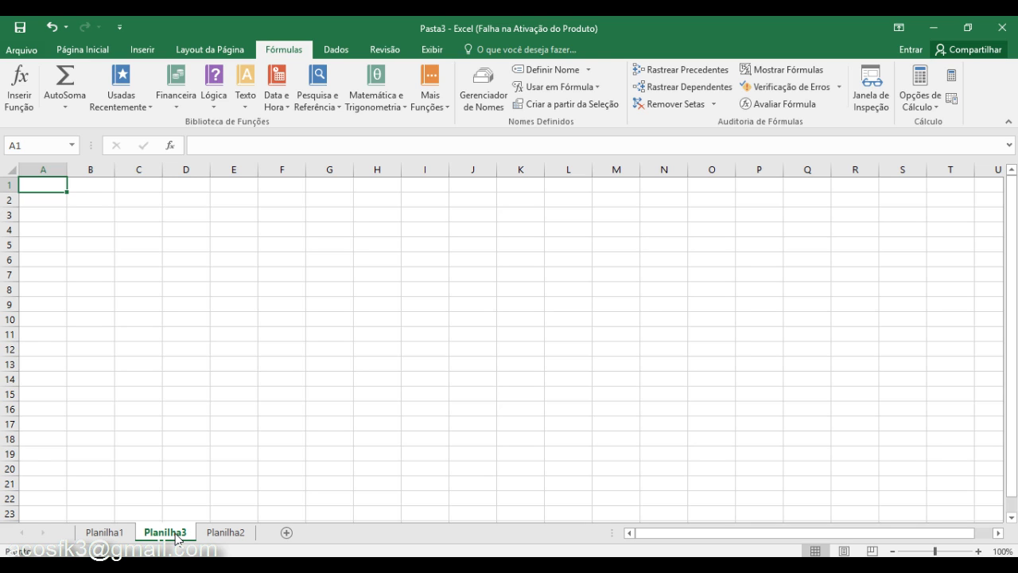
double_click(177, 539)
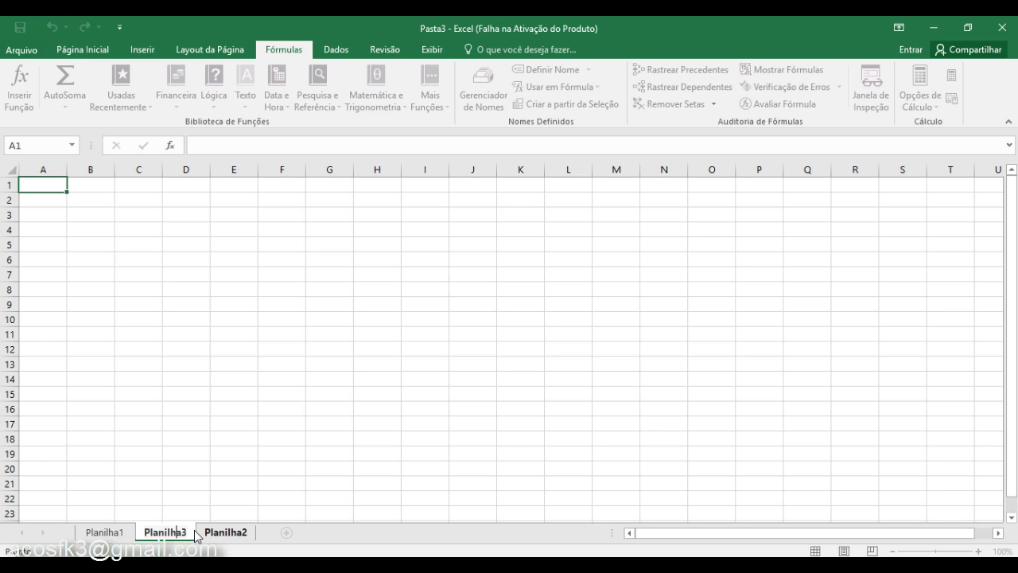
Rename the Planilha3 sheet to 'Gastos 2016'
key("Return")
double_click(191, 534)
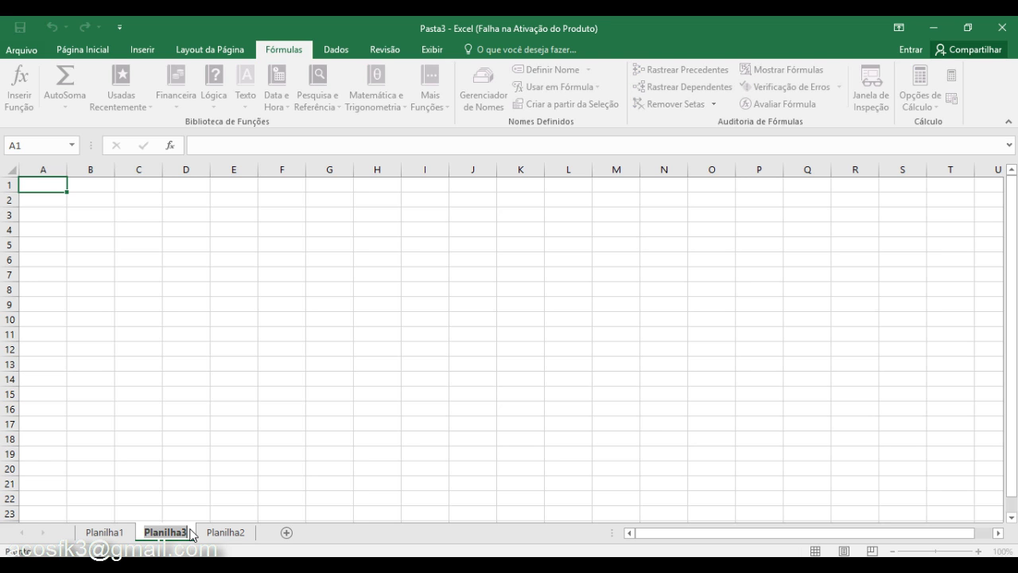
key("BackSpace")
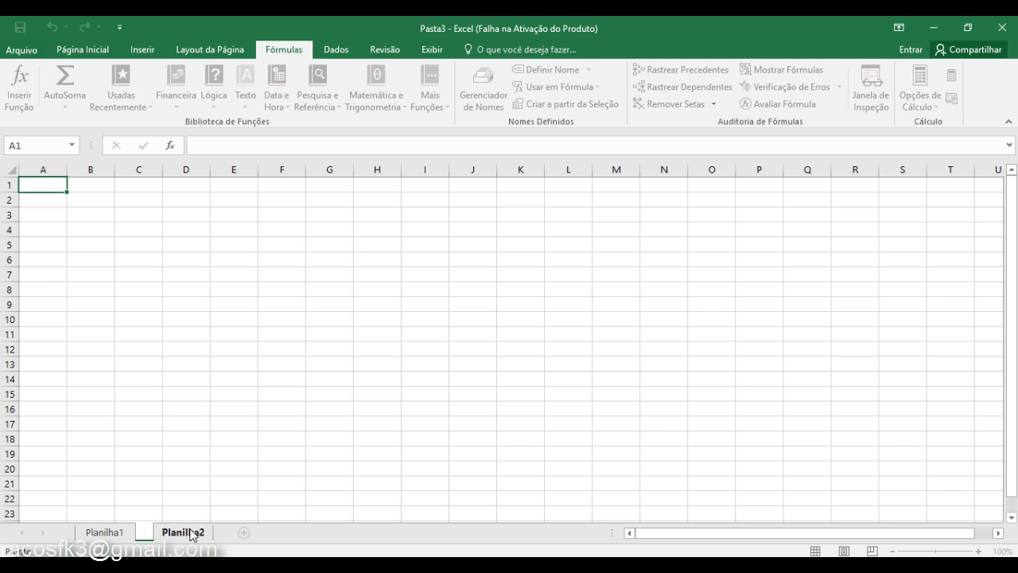
type("Gast")
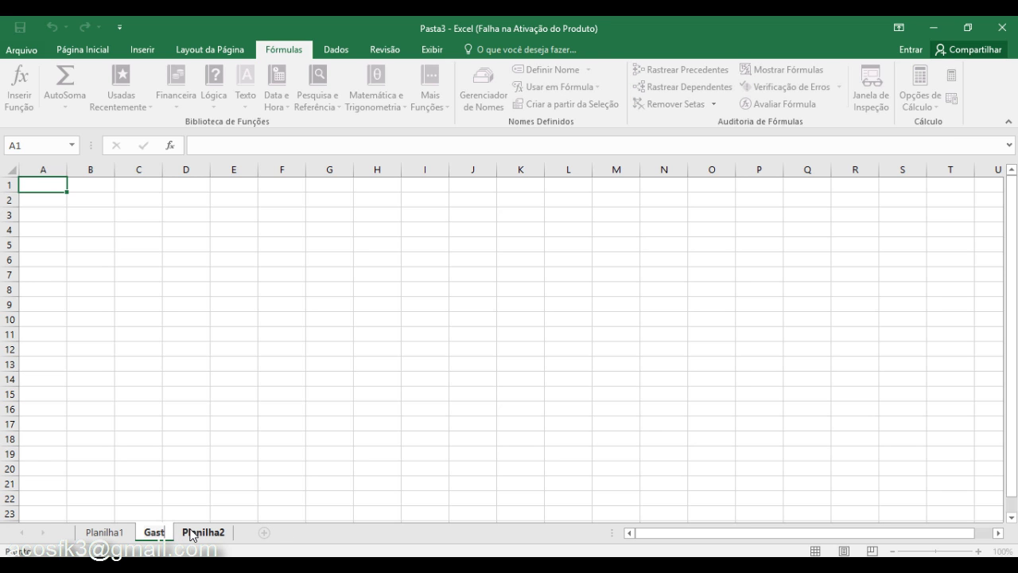
type("os ")
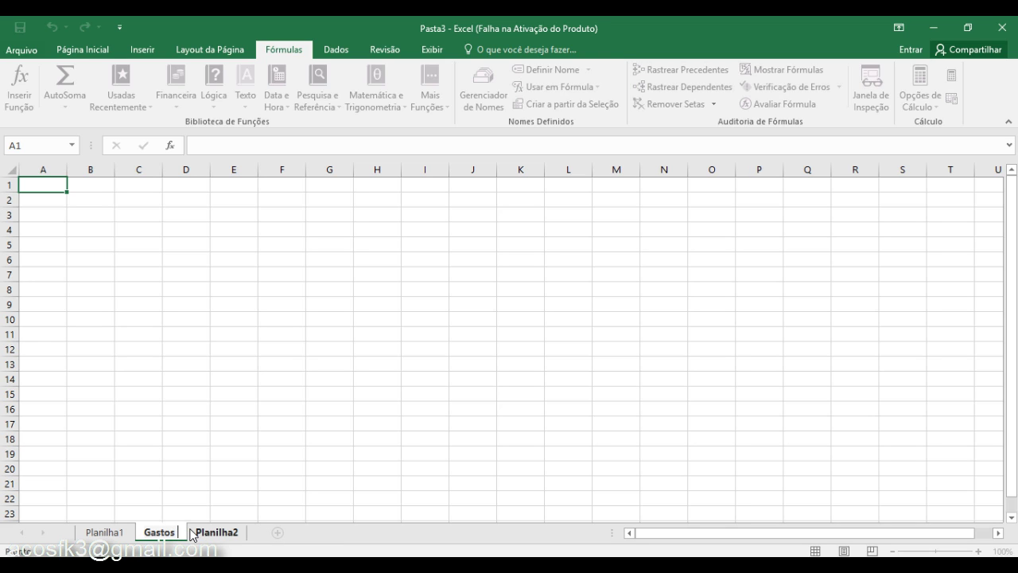
type("20")
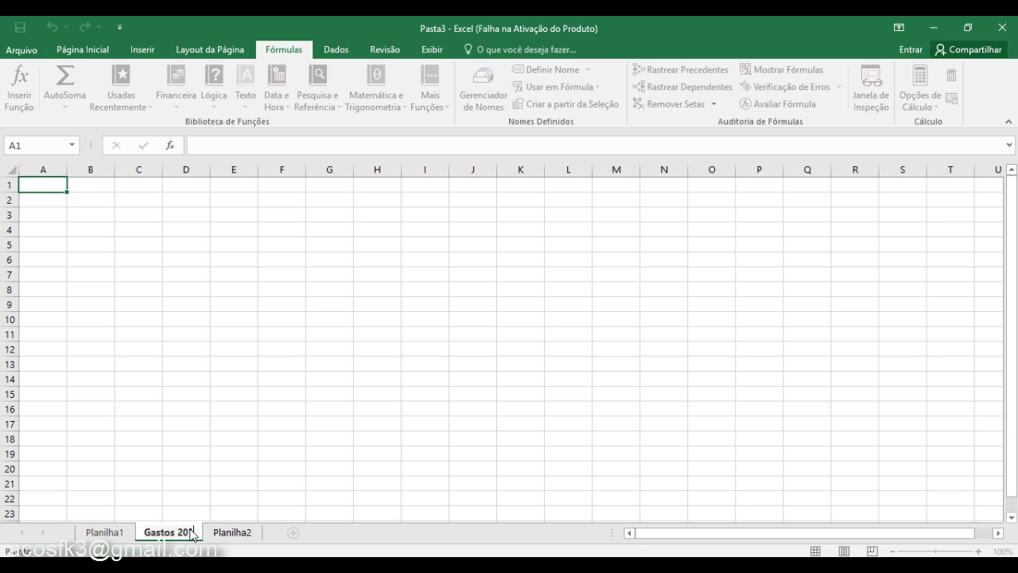
type("16")
key("Return")
Delete the Planilha1 and Planilha2 sheets
right_click(106, 532)
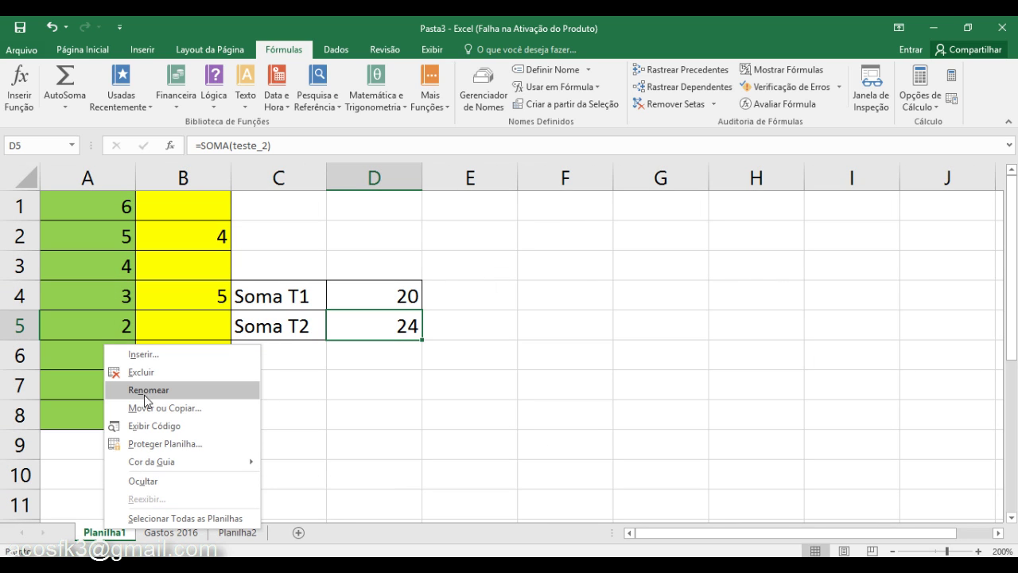
left_click(141, 372)
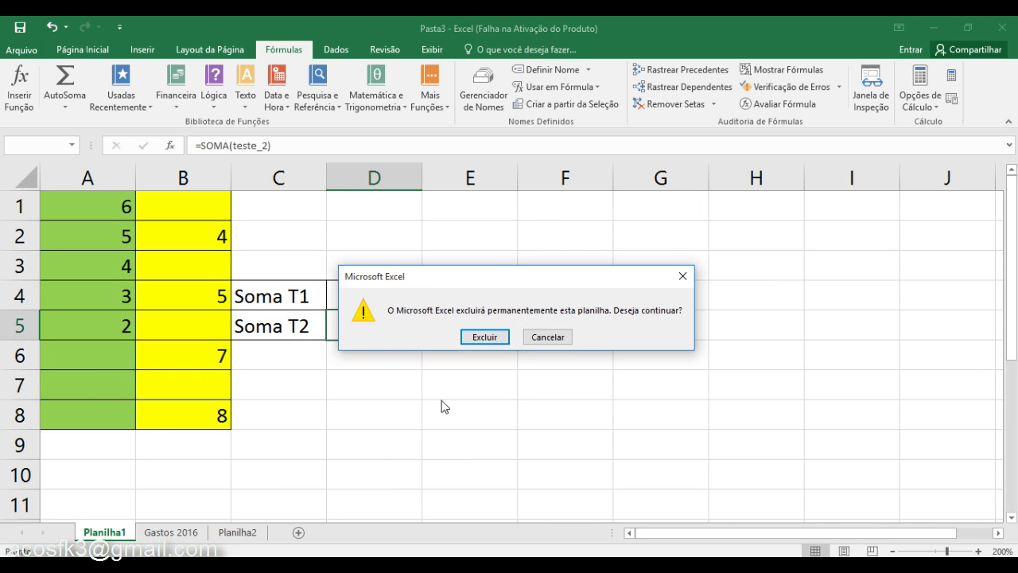
left_click(497, 337)
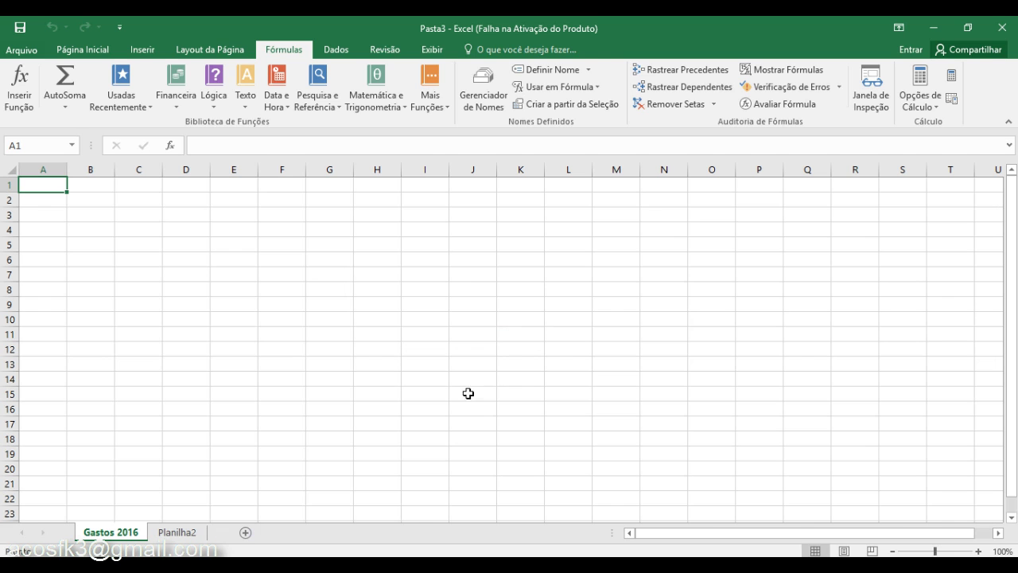
right_click(170, 532)
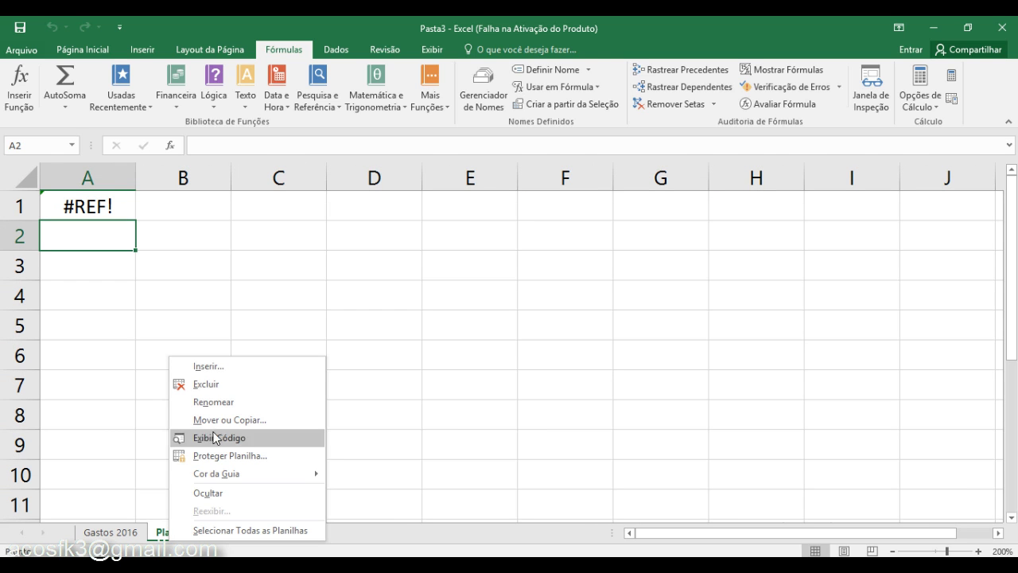
left_click(216, 388)
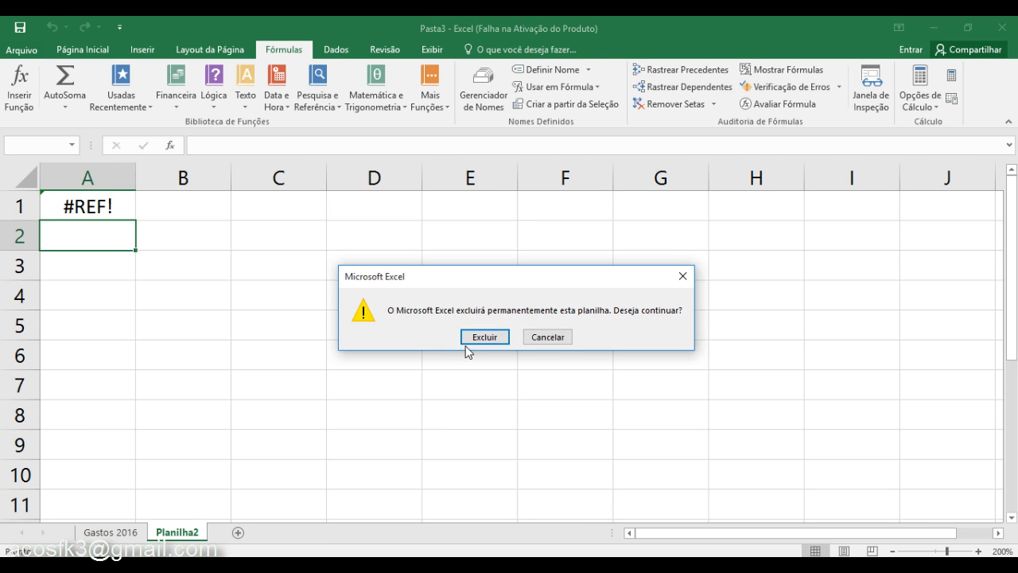
left_click(489, 338)
Zoom the sheet to 220% and enter the title 'Controle de gastos' in A1
left_click(980, 551)
left_click(980, 551)
left_click(980, 552)
left_click(980, 551)
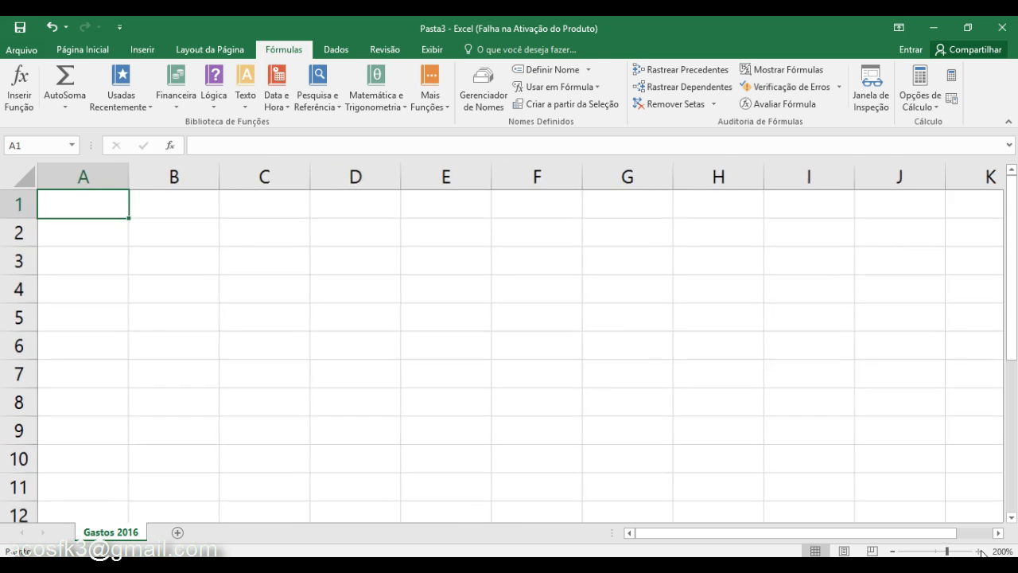
left_click(980, 552)
left_click(980, 551)
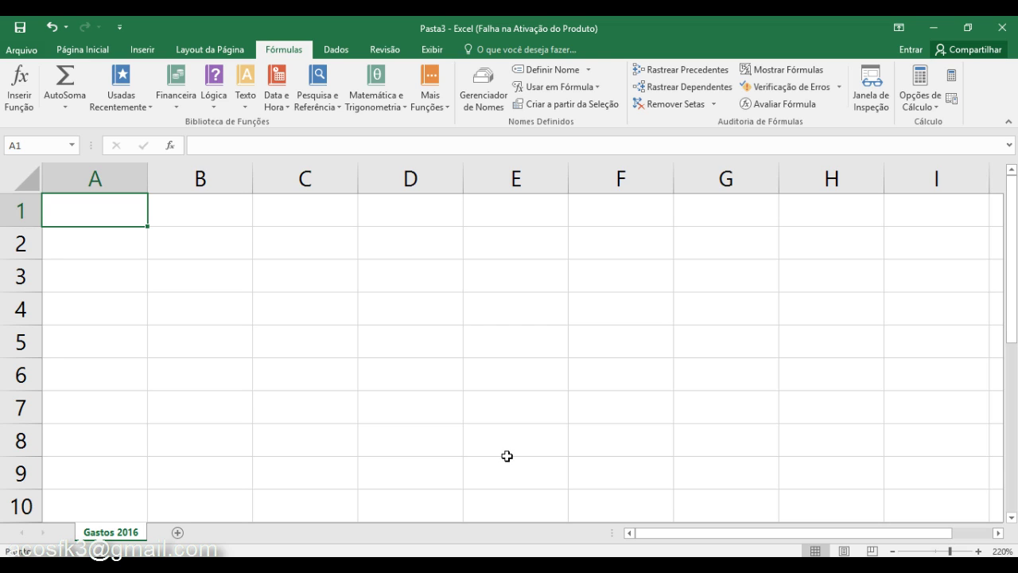
type("Con")
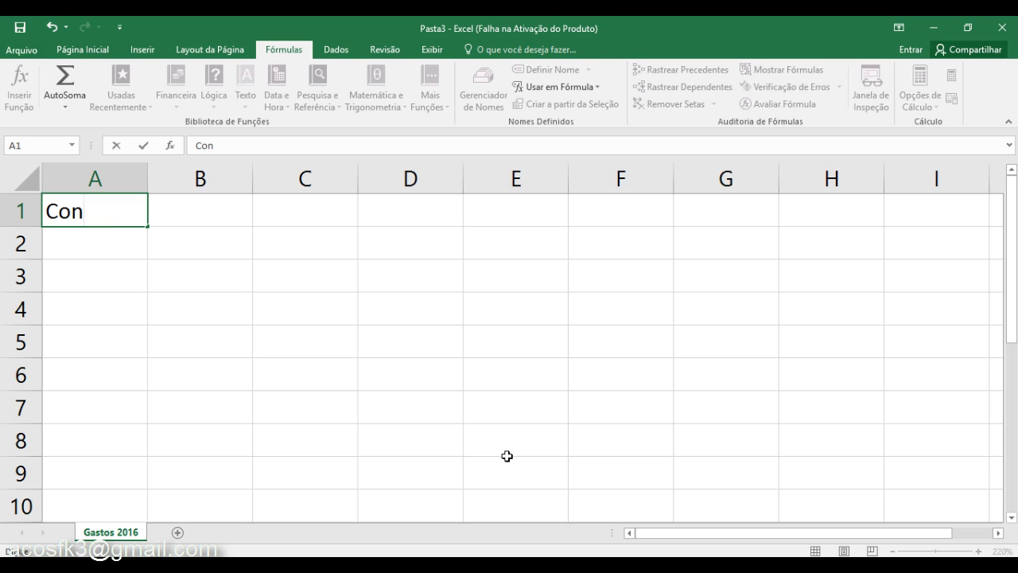
type("tro")
type("le de ga")
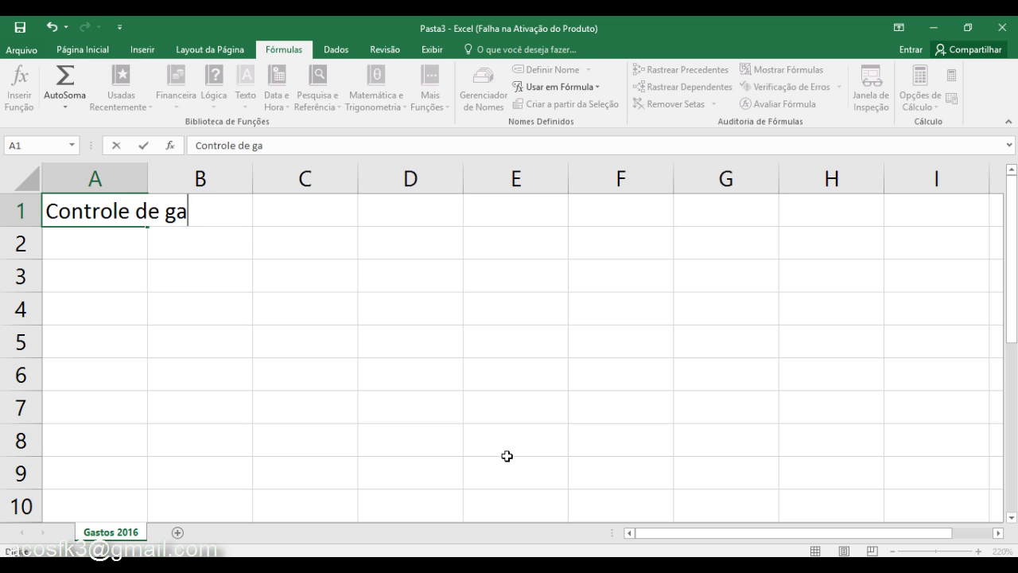
type("stos")
key("Return")
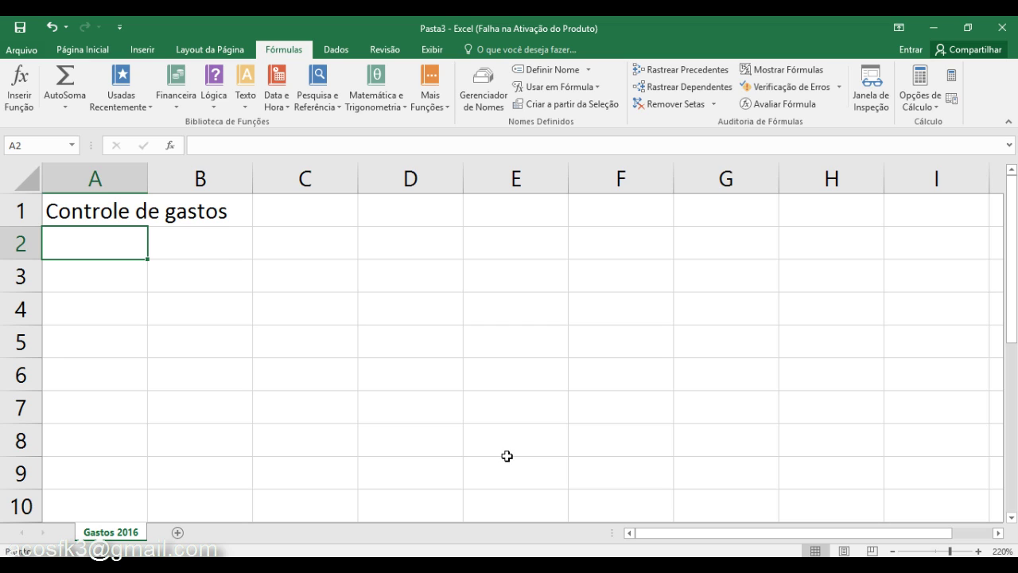
Enter 'Contas/Mês' in A2 and months Janeiro through Abril across B2:E2
type("Contas/")
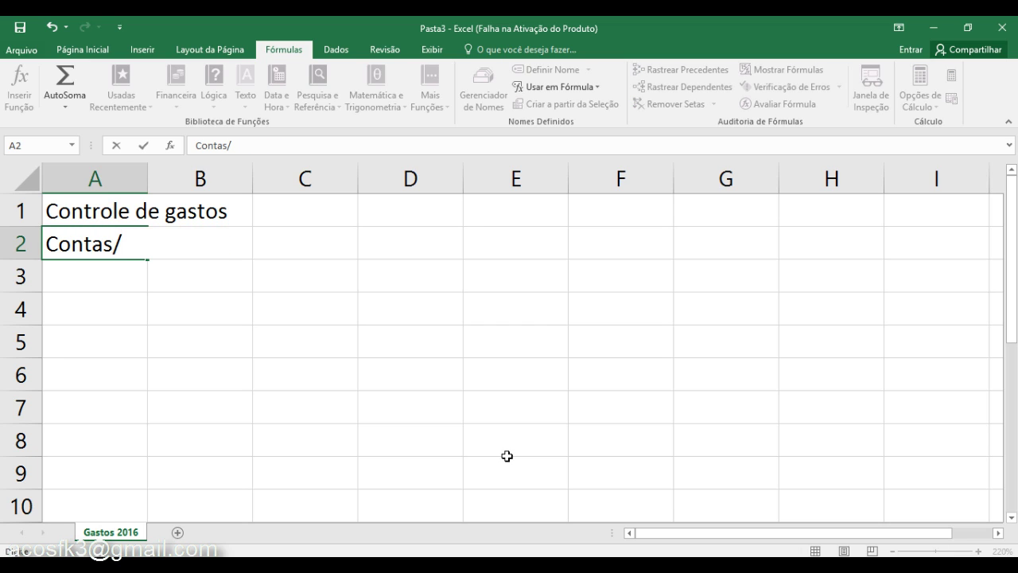
type("Mê")
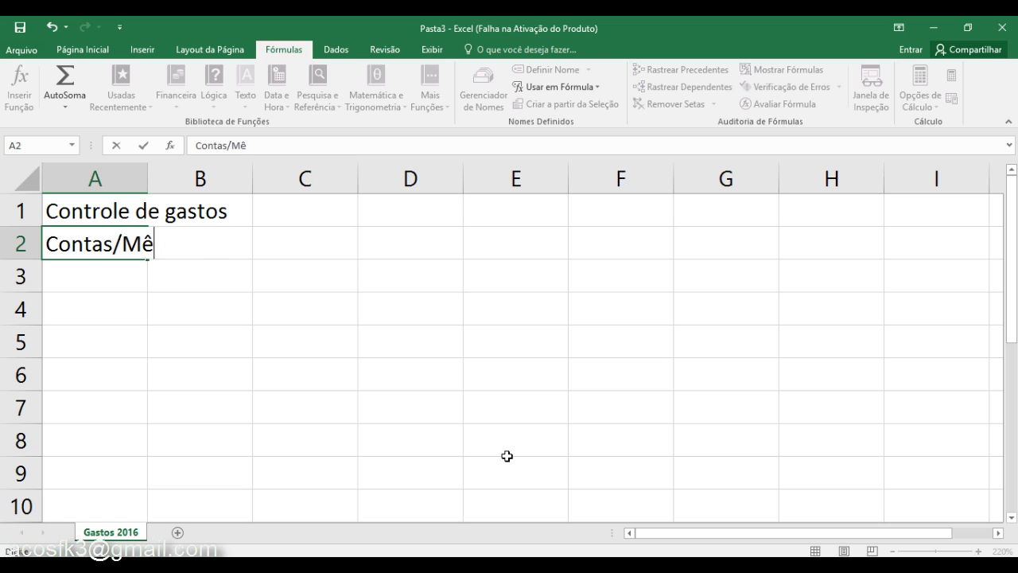
type("s")
key("Return")
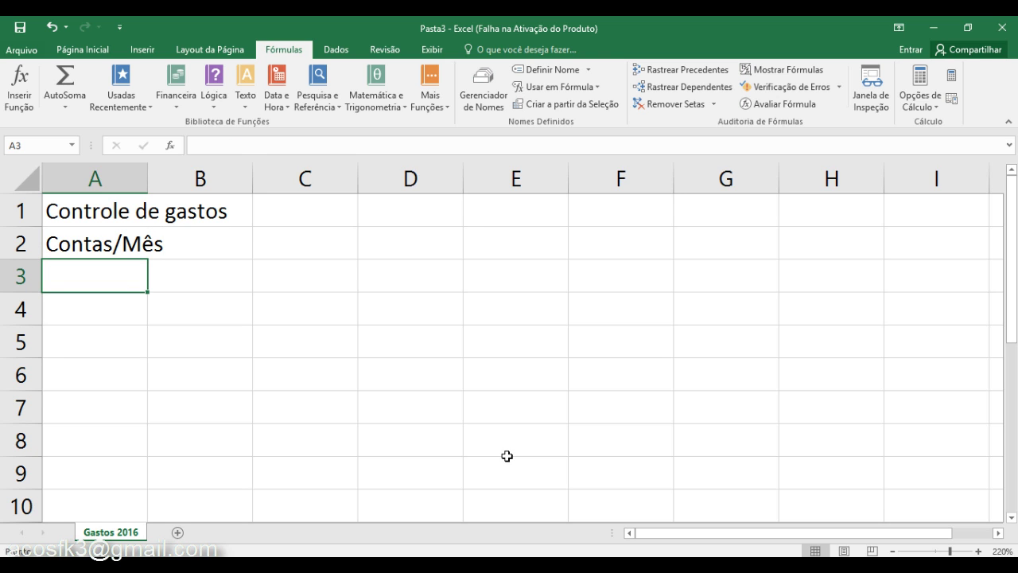
key("Right")
key("Up")
type("JA")
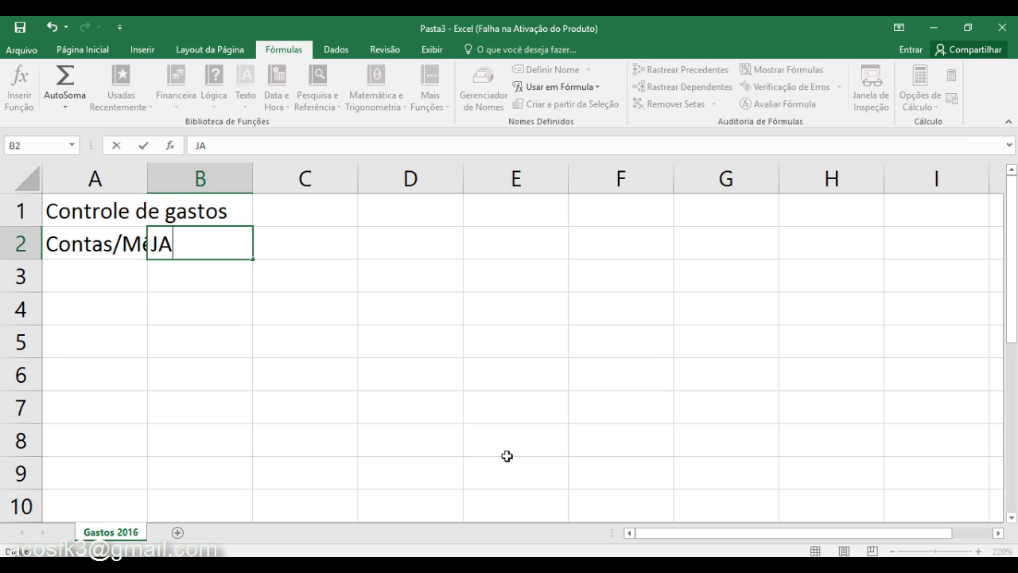
type("neiro")
key("BackSpace")
key("BackSpace")
key("BackSpace")
key("BackSpace")
key("BackSpace")
key("BackSpace")
type("anei")
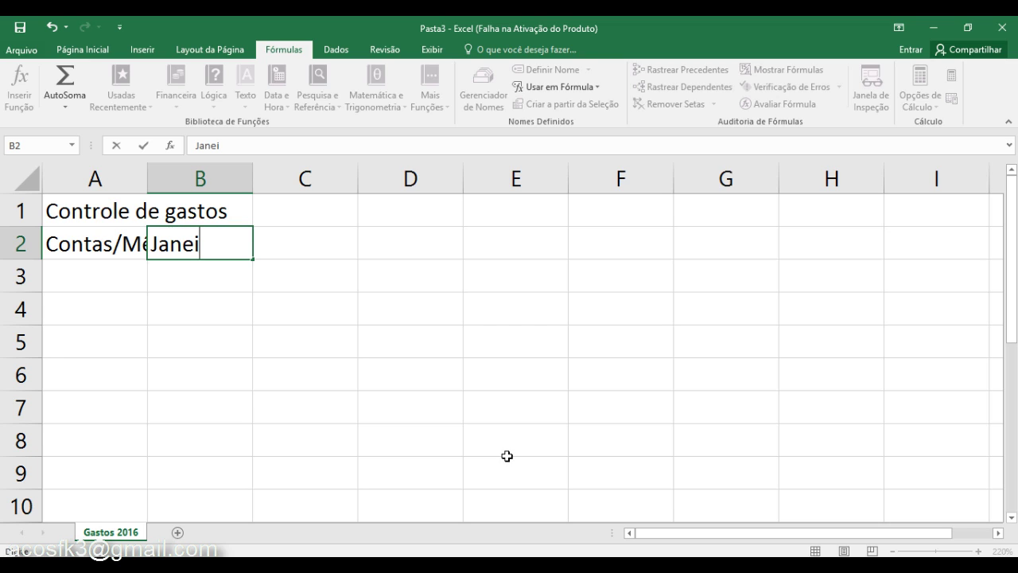
type("ro")
key("Tab")
key("Left")
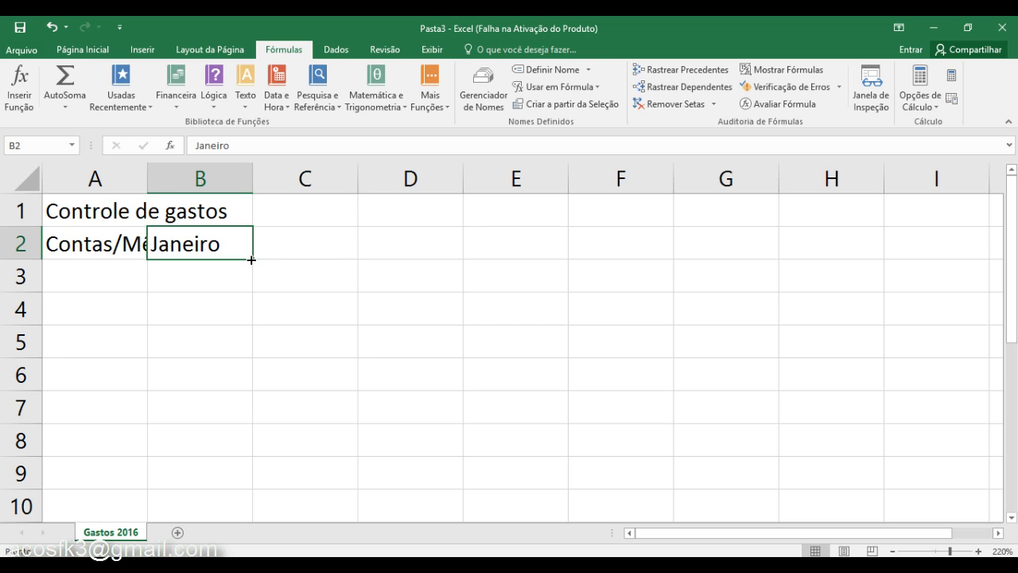
left_click_drag(252, 259, 578, 249)
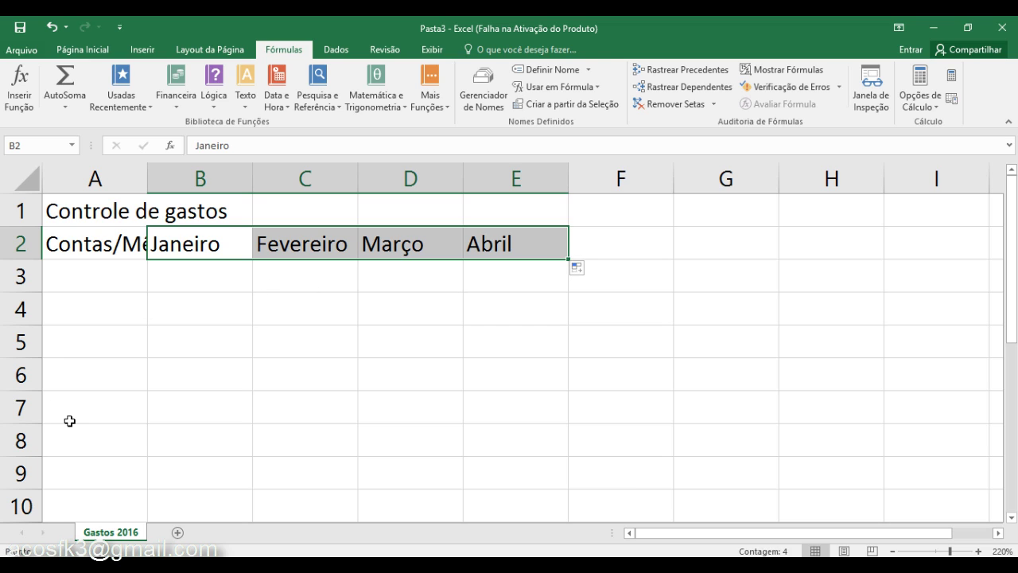
Add the row labels 'Total' in A8 and 'Total Geral' in A9
left_click(85, 450)
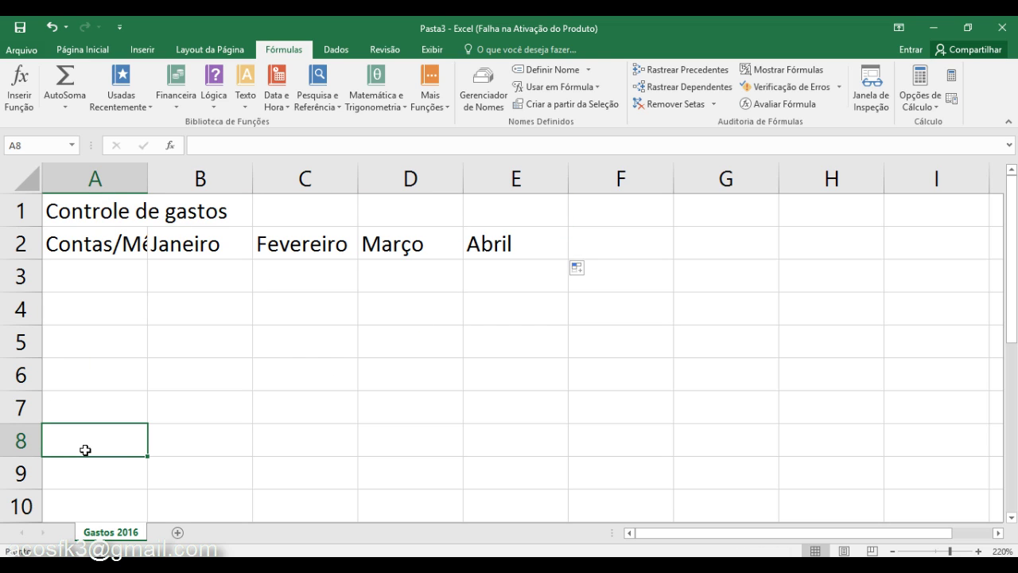
type("Tot")
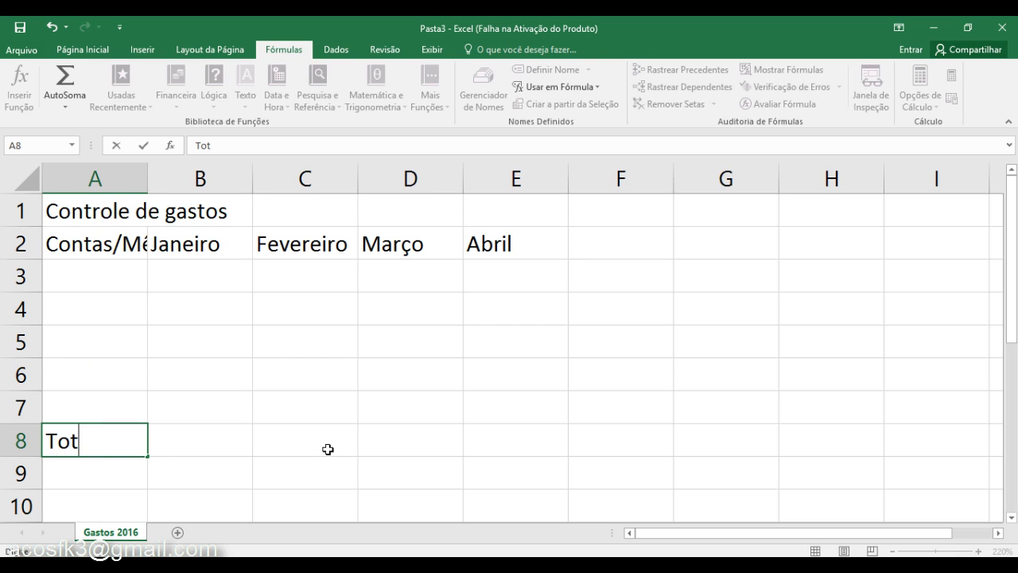
type("al")
key("Return")
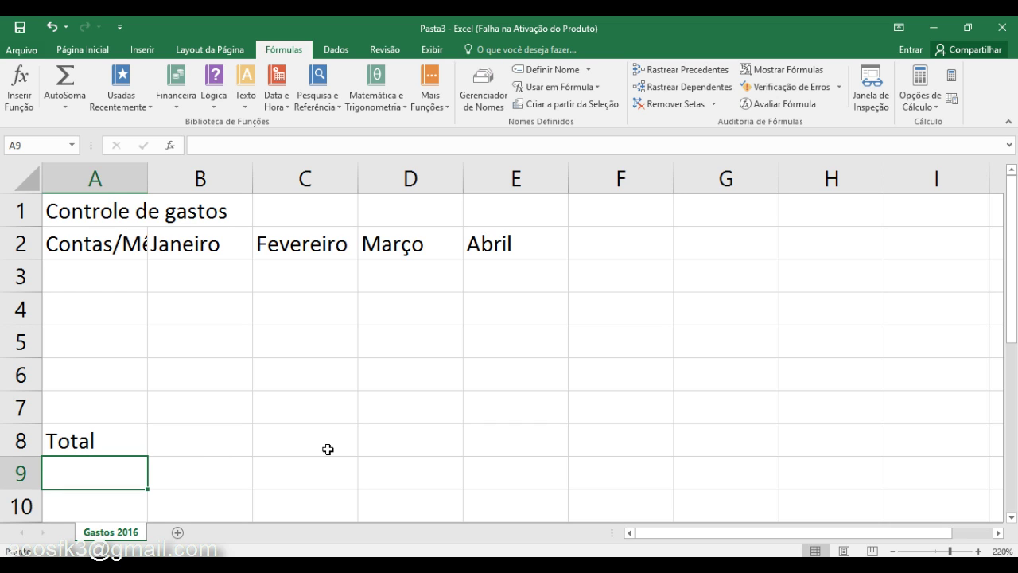
type("Total")
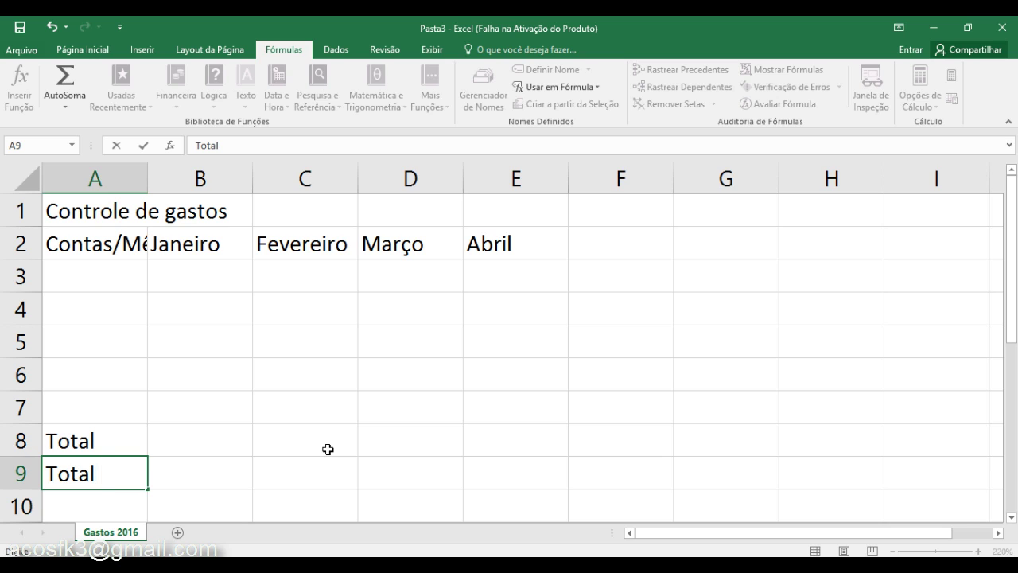
type(" Geral")
key("Return")
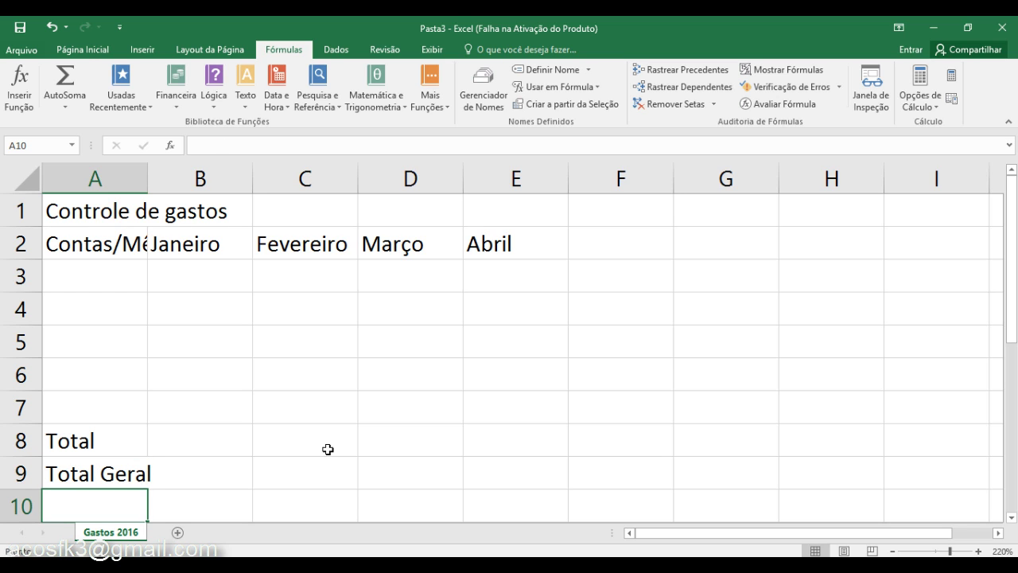
left_click_drag(90, 203, 504, 209)
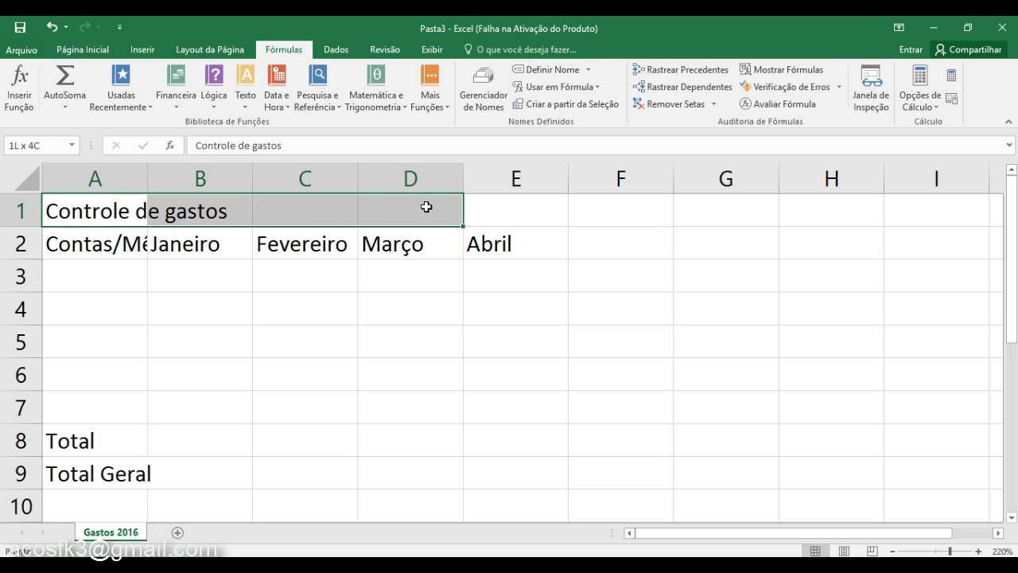
Merge and center the title across A1:E1 and autofit column A
left_click(100, 49)
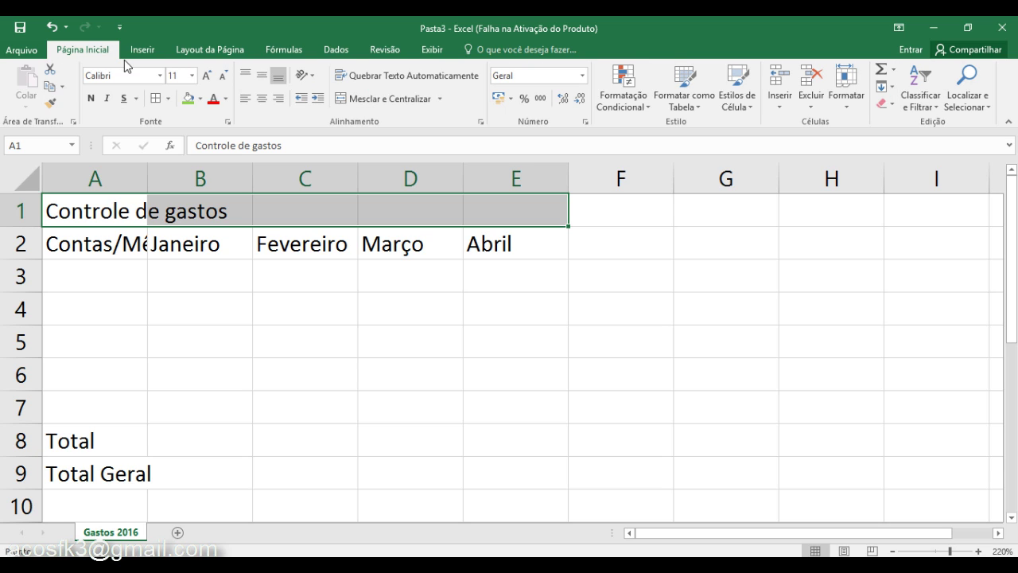
left_click(407, 97)
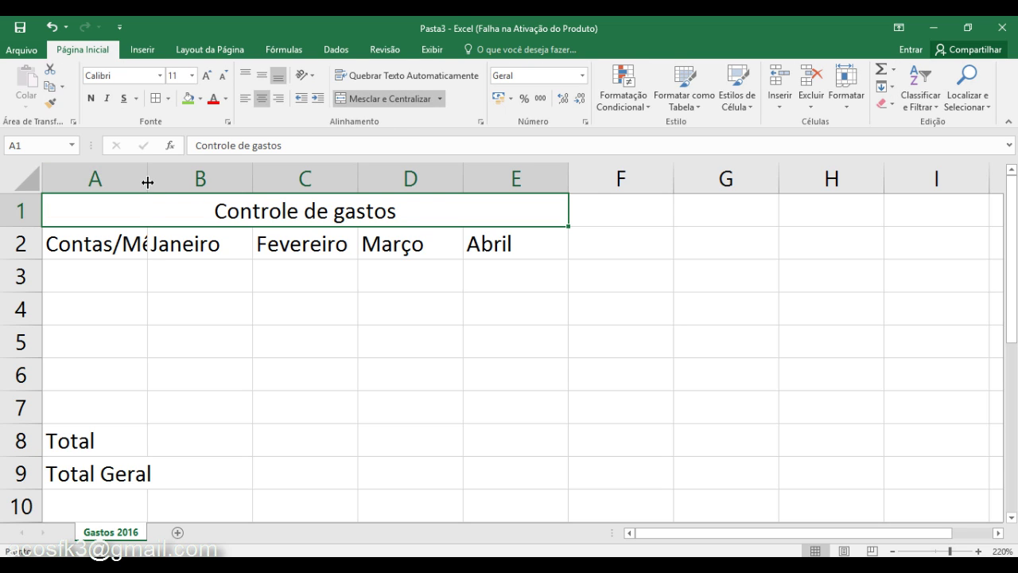
double_click(148, 180)
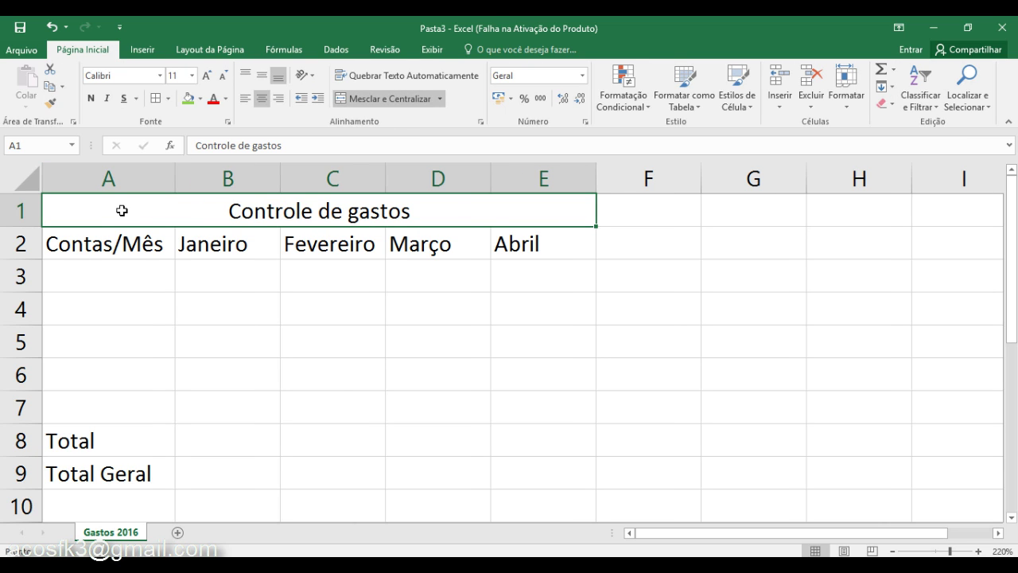
Apply all borders to the table A1:E8 and to A9:B9
left_click_drag(121, 209, 269, 437)
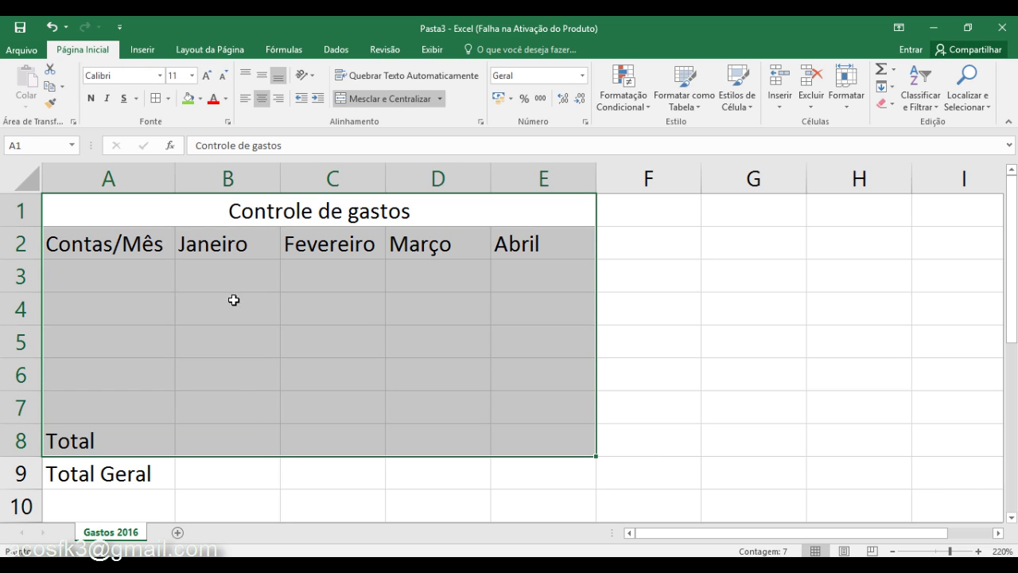
left_click(170, 99)
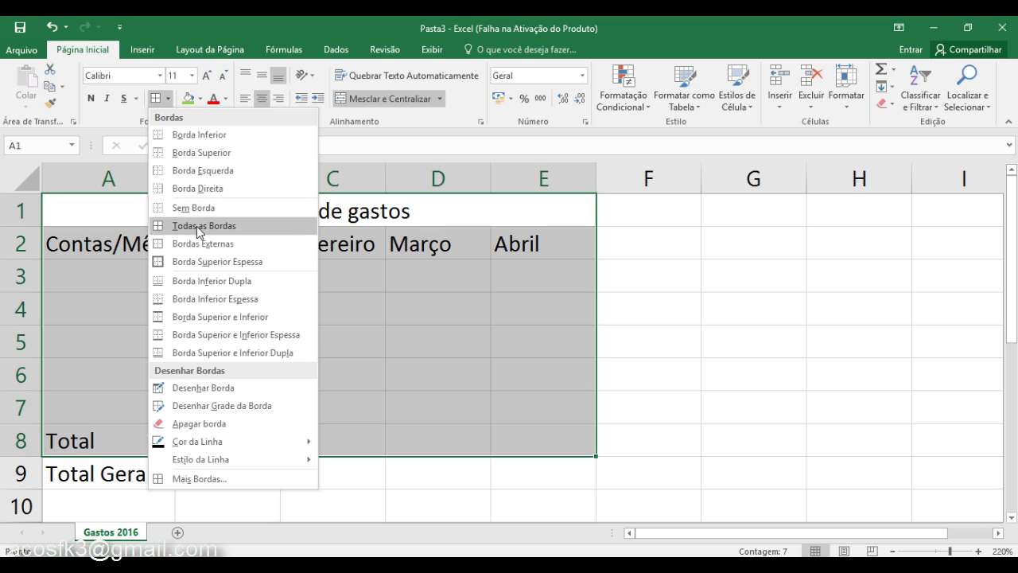
left_click(202, 226)
left_click_drag(121, 478, 202, 472)
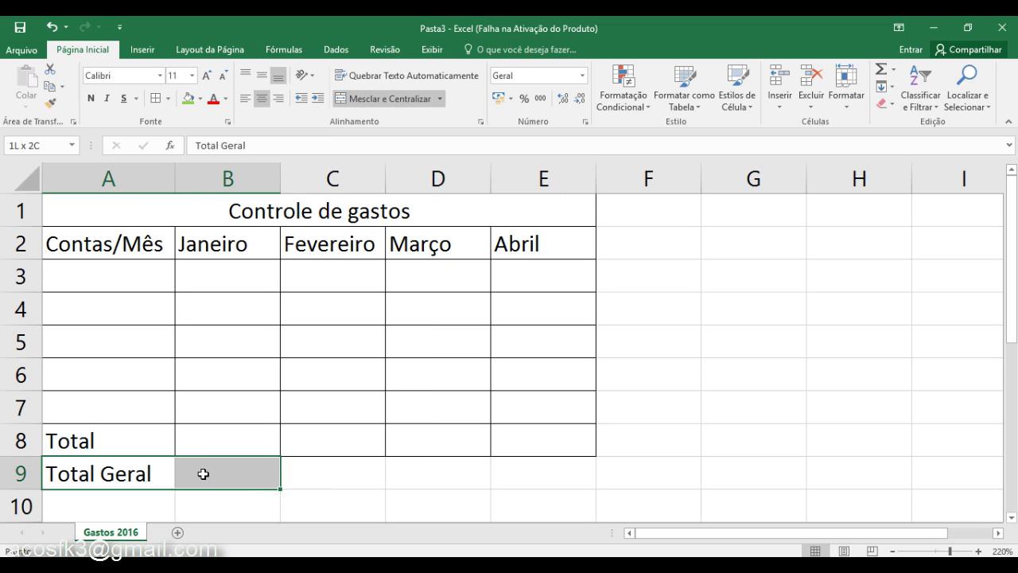
left_click(155, 100)
Fill the Controle de gastos title cell green
left_click(189, 220)
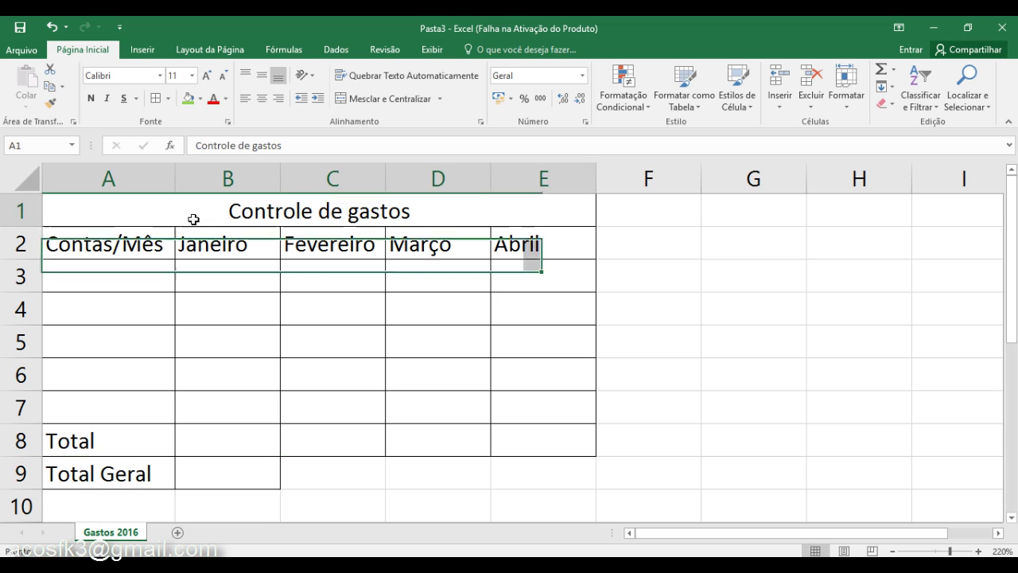
left_click(188, 99)
left_click(253, 334)
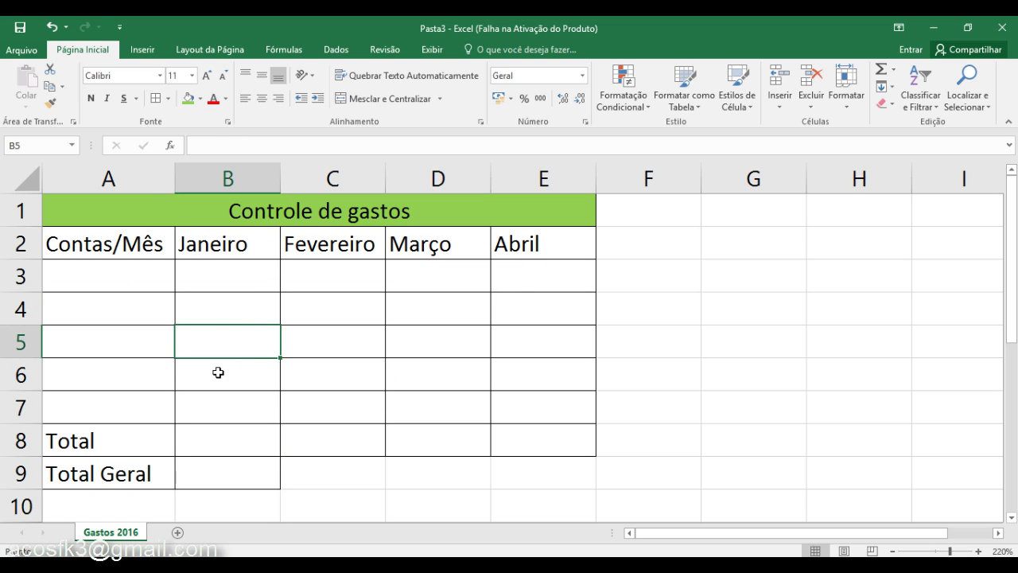
Center the header row A2:E2, Contas/Mês through Abril
left_click_drag(125, 278, 125, 423)
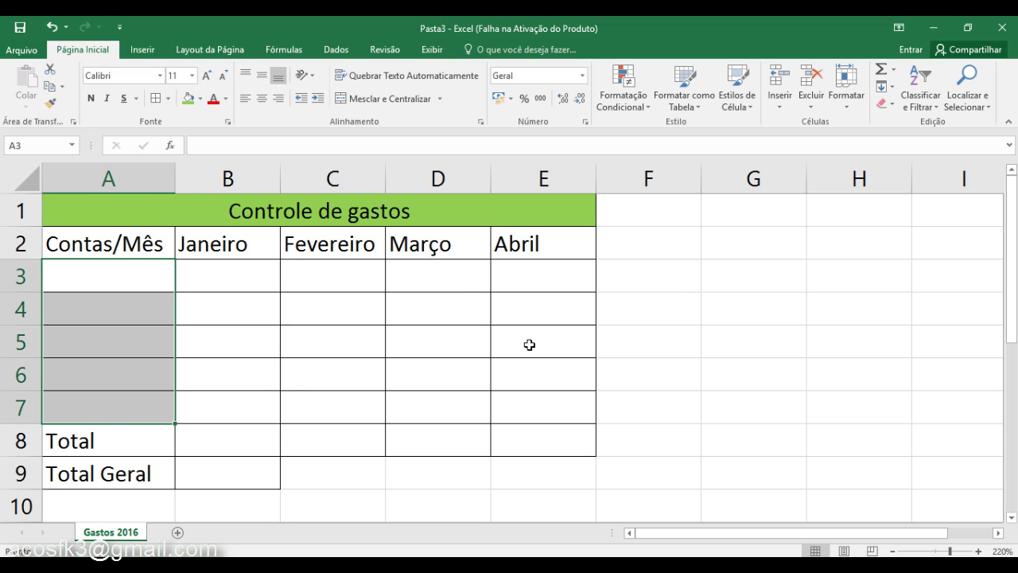
left_click_drag(132, 242, 518, 251)
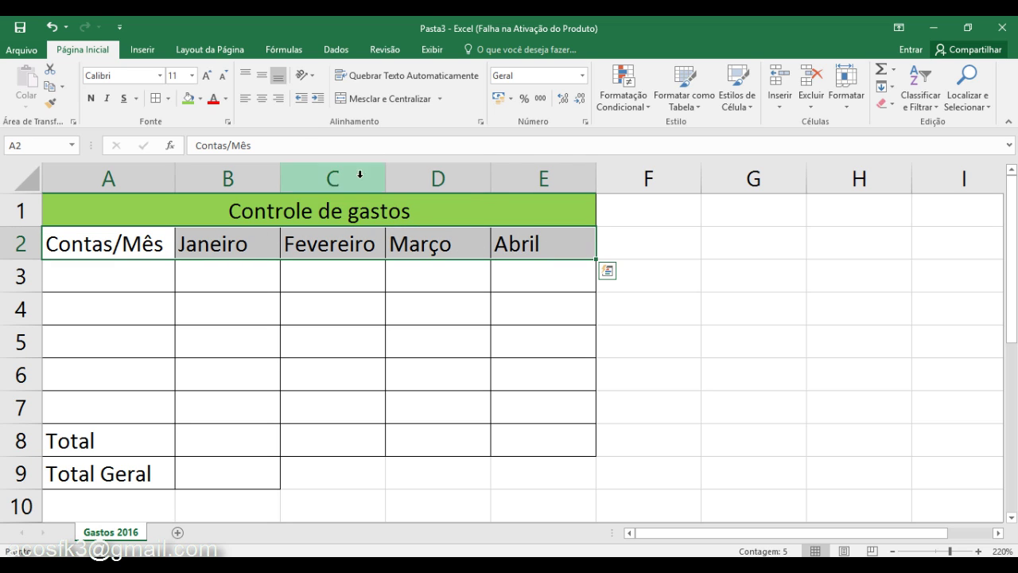
left_click(262, 98)
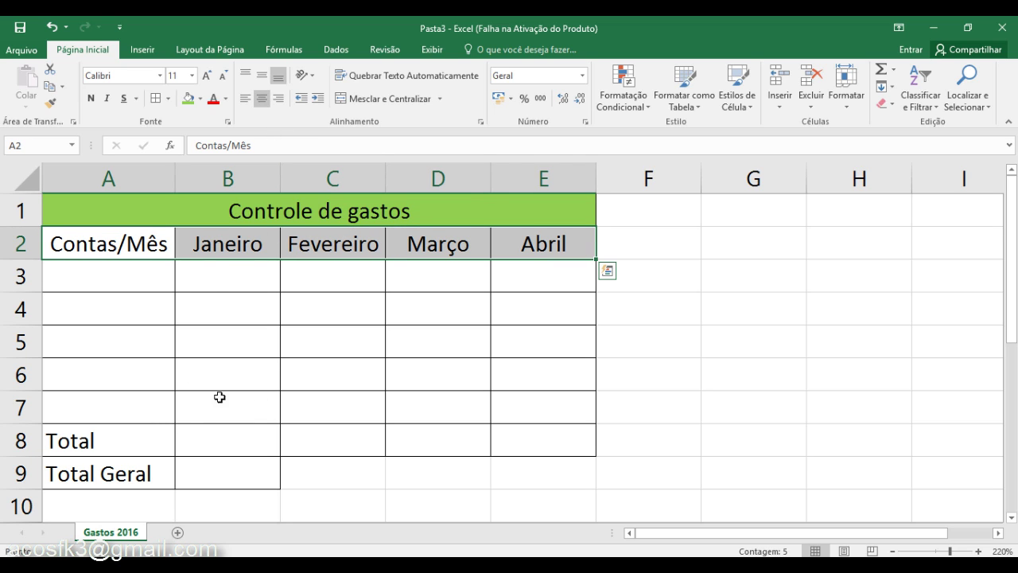
left_click(216, 276)
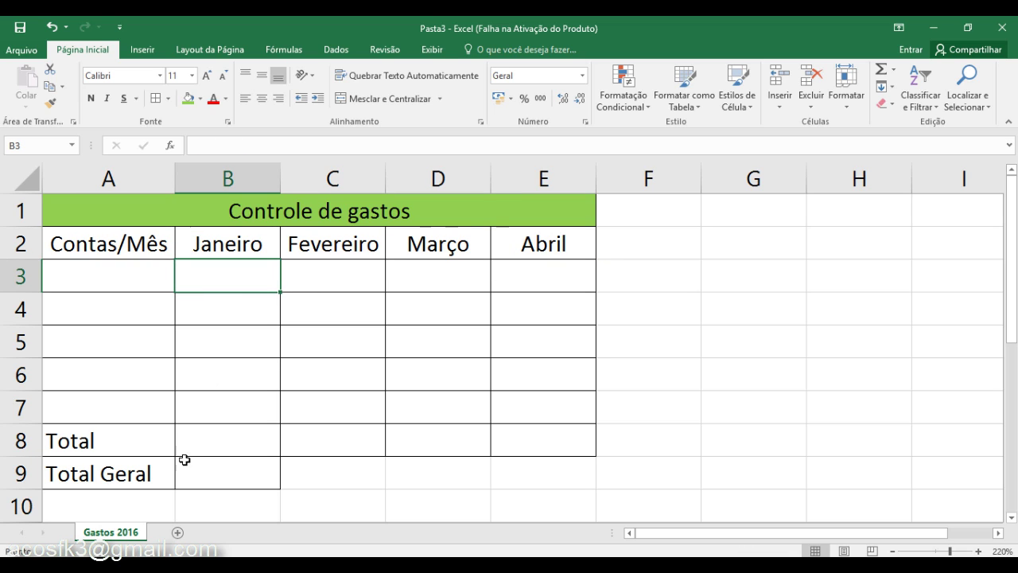
left_click(220, 443)
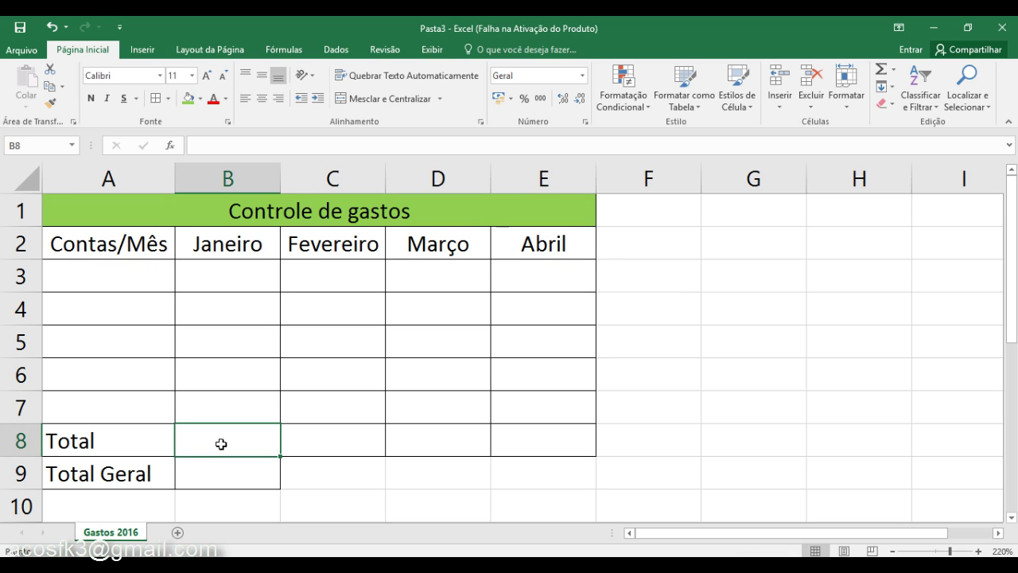
type("=")
type("soma")
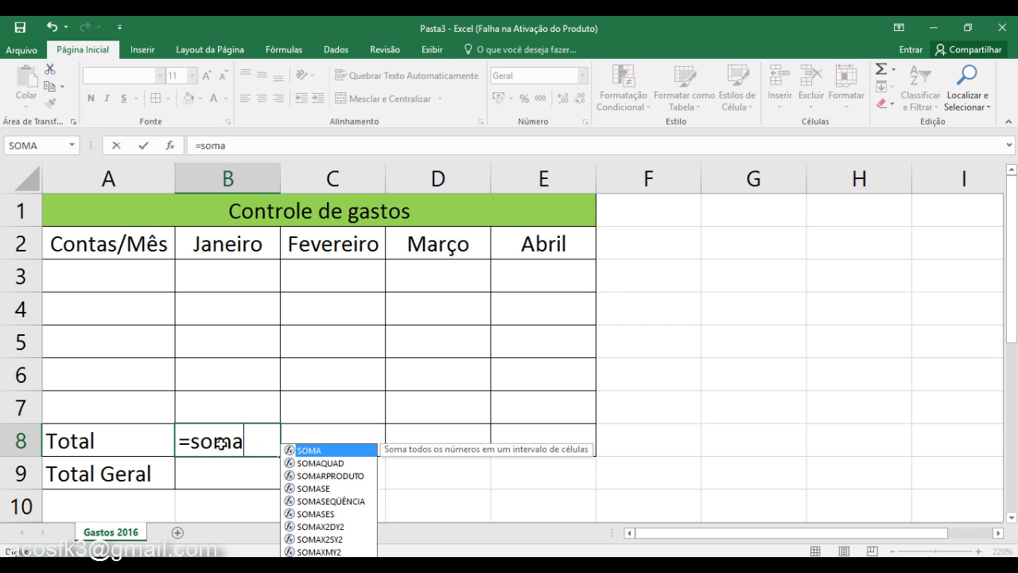
key("Tab")
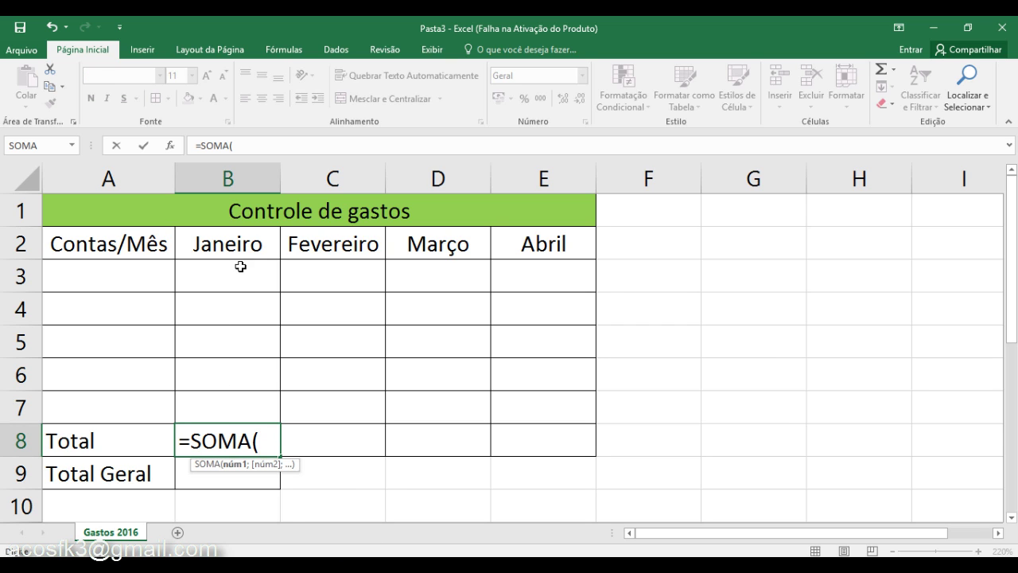
left_click_drag(237, 270, 244, 401)
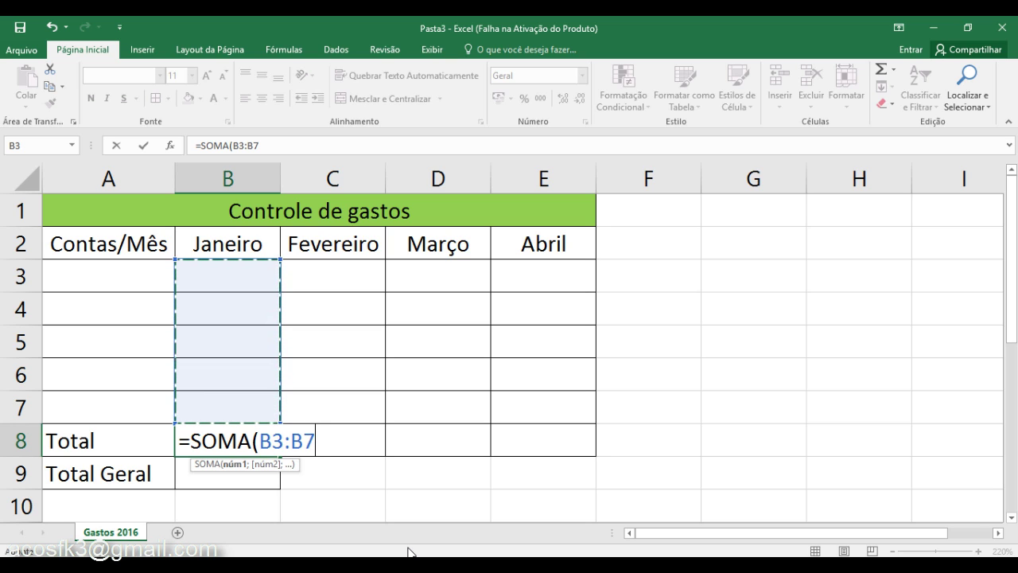
key("BackSpace")
key("BackSpace")
key("BackSpace")
key("BackSpace")
key("Escape")
key("Escape")
Select the January cells B3:B7 and define the name Janeiro_2016 for them
key("Down")
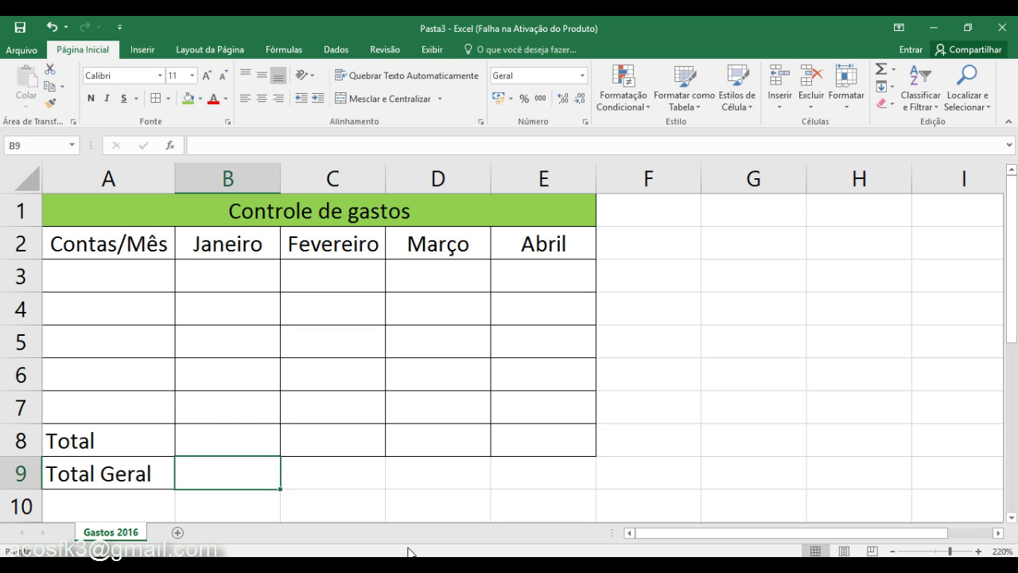
mouse_move(219, 266)
left_mouse_down()
mouse_move(236, 334)
mouse_move(234, 411)
left_mouse_up()
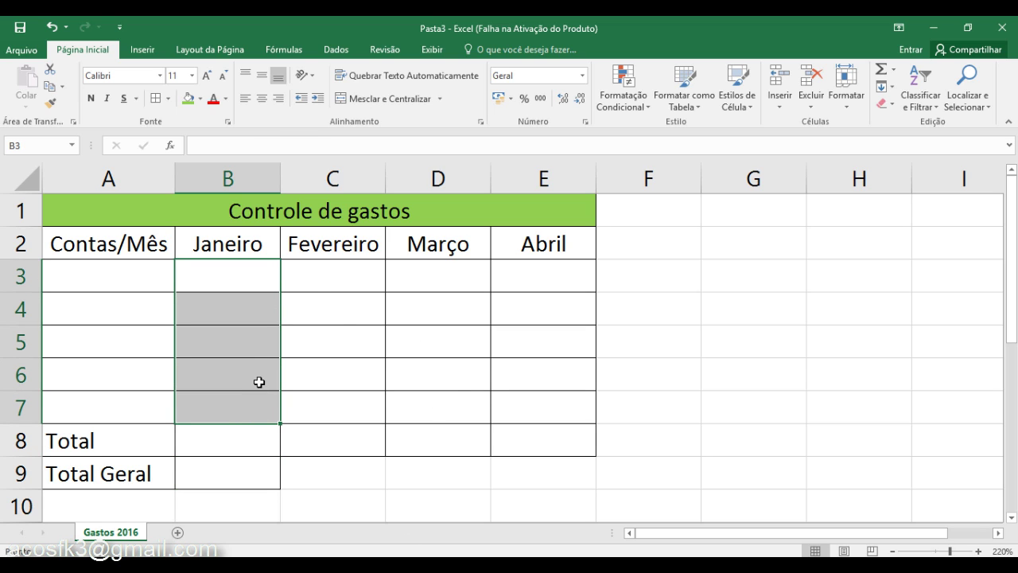
right_click(261, 388)
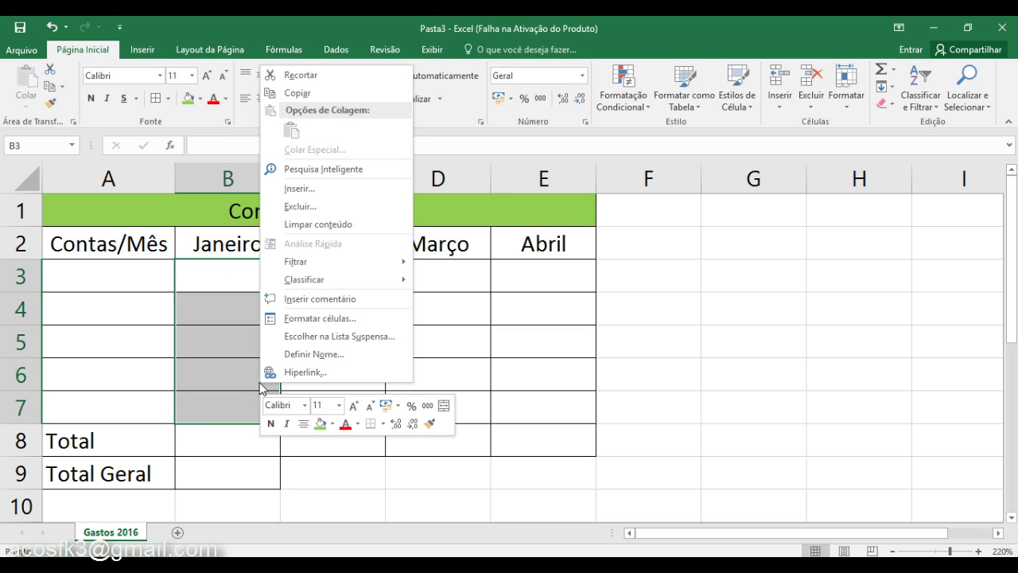
left_click(310, 355)
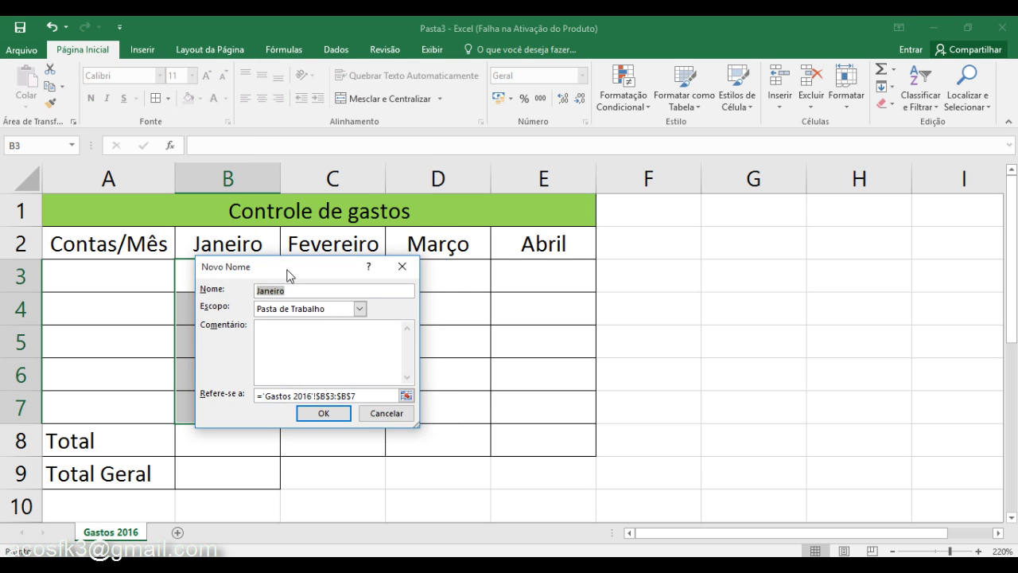
left_click_drag(496, 266, 770, 292)
left_click(700, 308)
type("_2016")
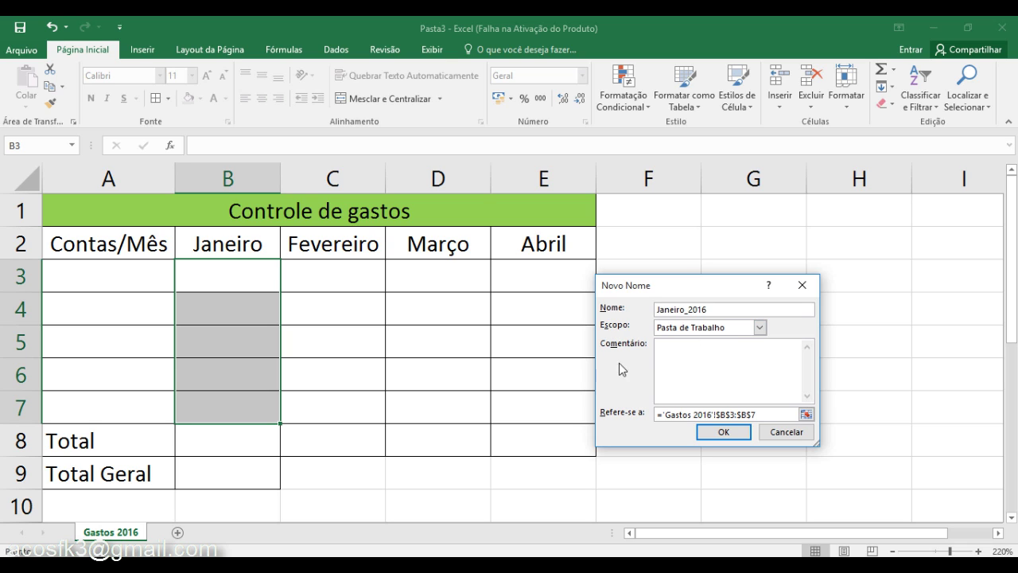
key("Return")
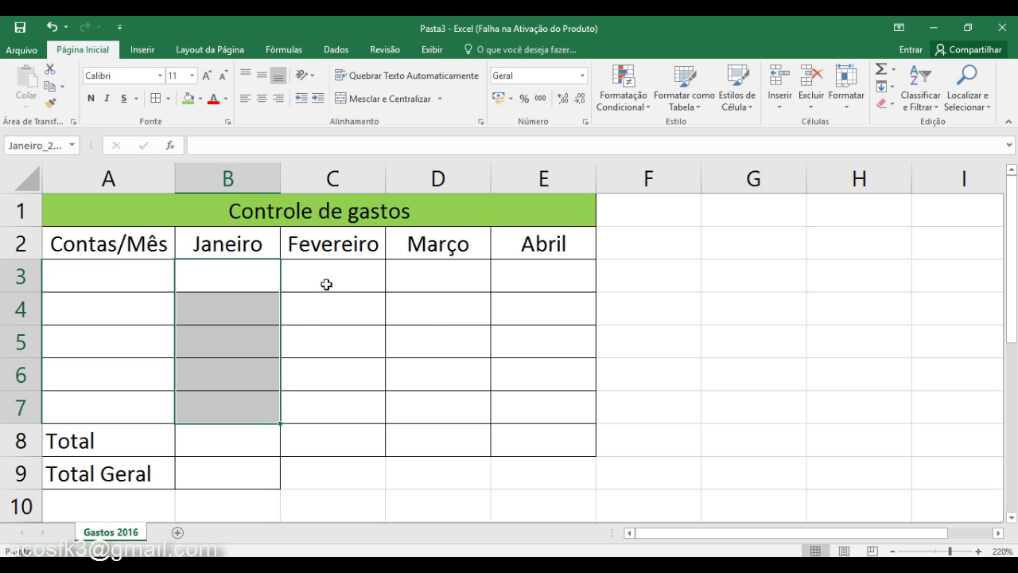
Name the February cells C3:C7 Fevereiro_2016 with Definir Nome
left_click_drag(326, 284, 339, 403)
right_click(339, 404)
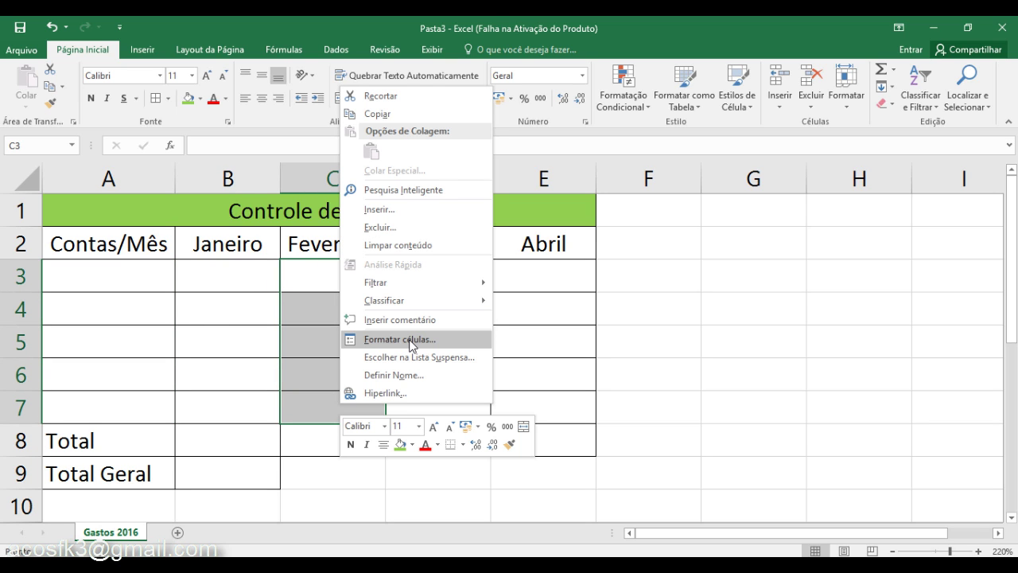
left_click(382, 376)
left_click(388, 314)
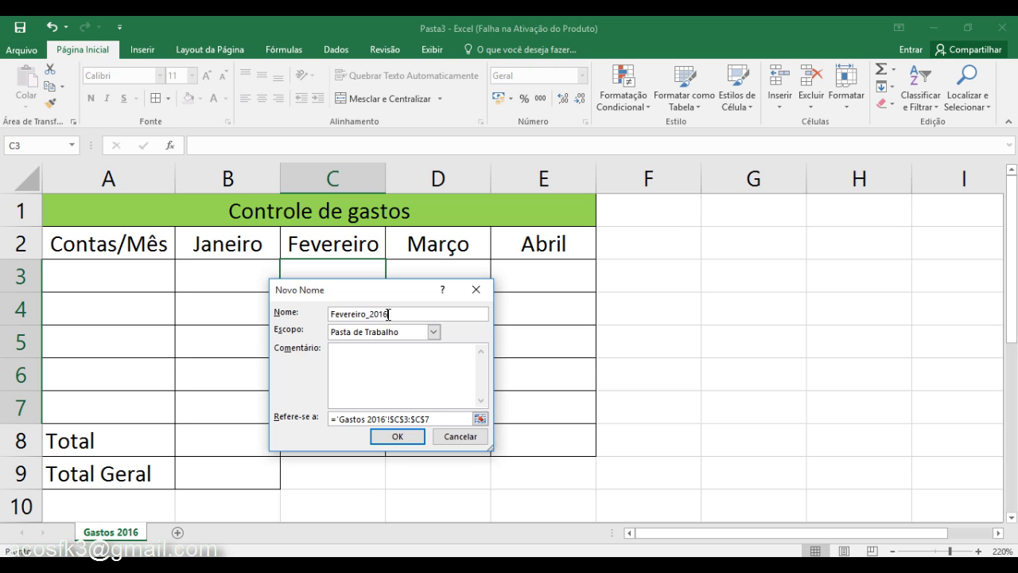
key("shift+Left")
key("shift+Left")
key("shift+Left")
key("shift+Left")
left_click(390, 439)
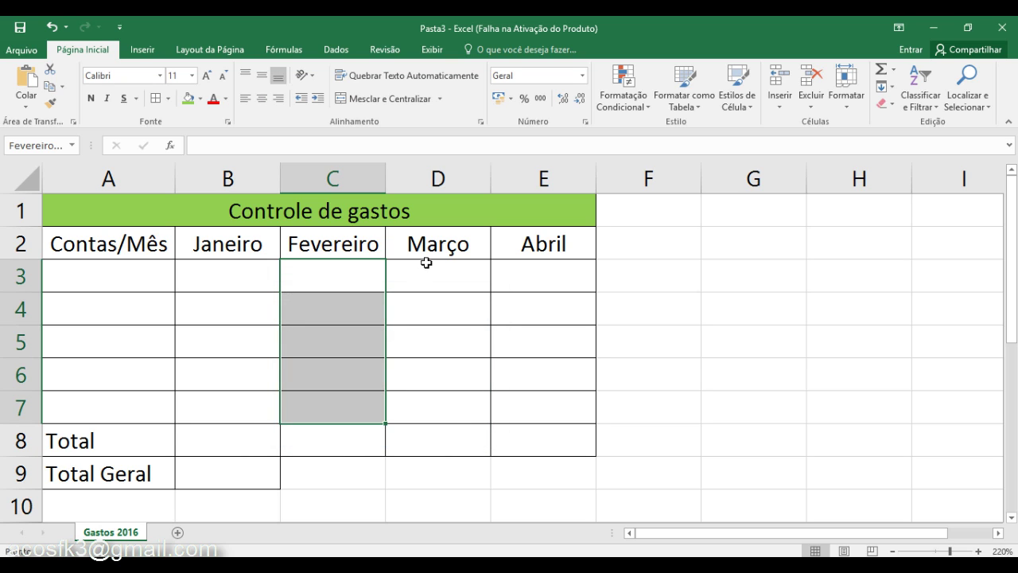
Name the March cells D3:D7 Março_2016 with Definir Nome
left_click_drag(426, 263, 437, 404)
right_click(436, 404)
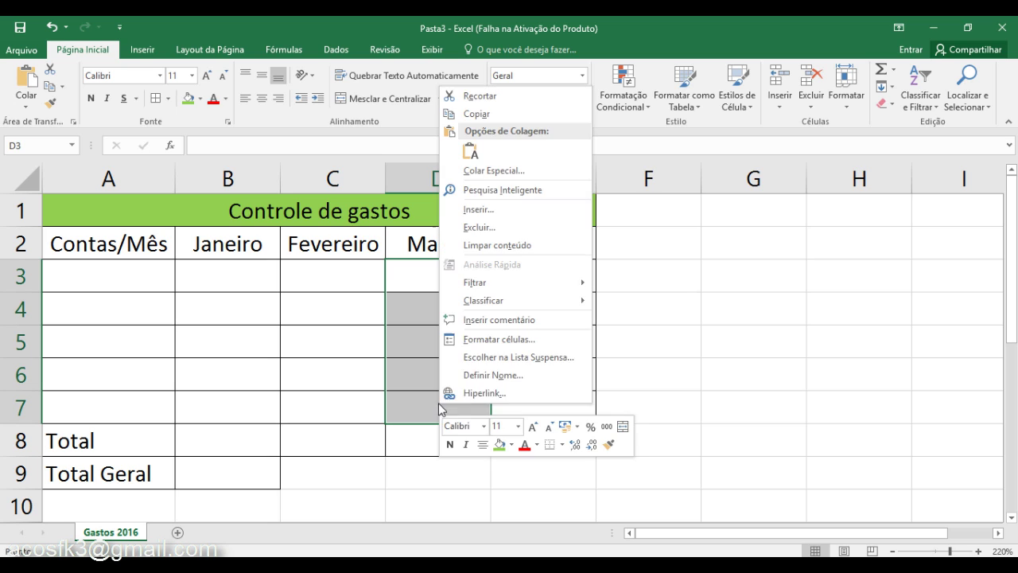
left_click(483, 380)
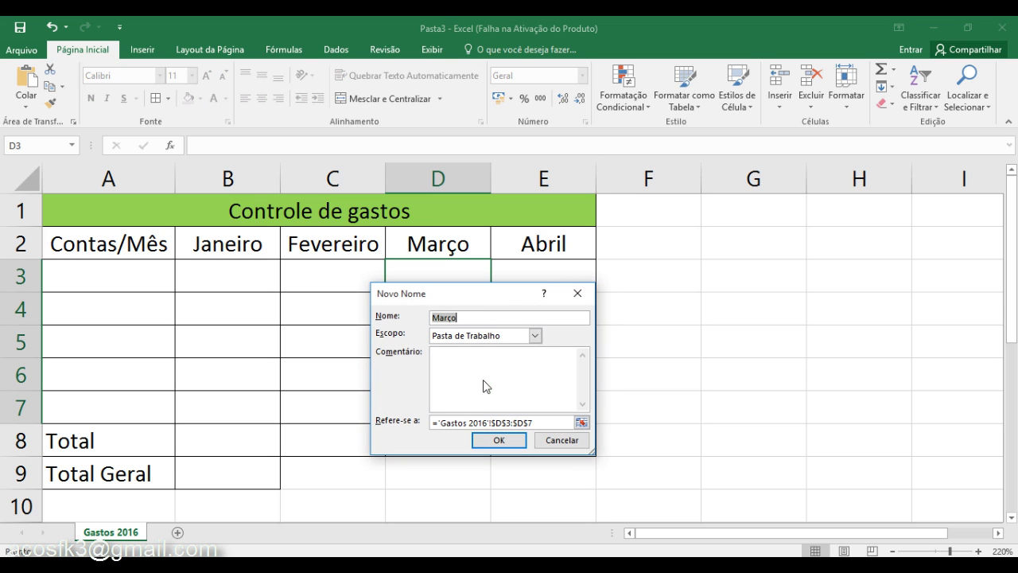
left_click(459, 317)
left_click(488, 439)
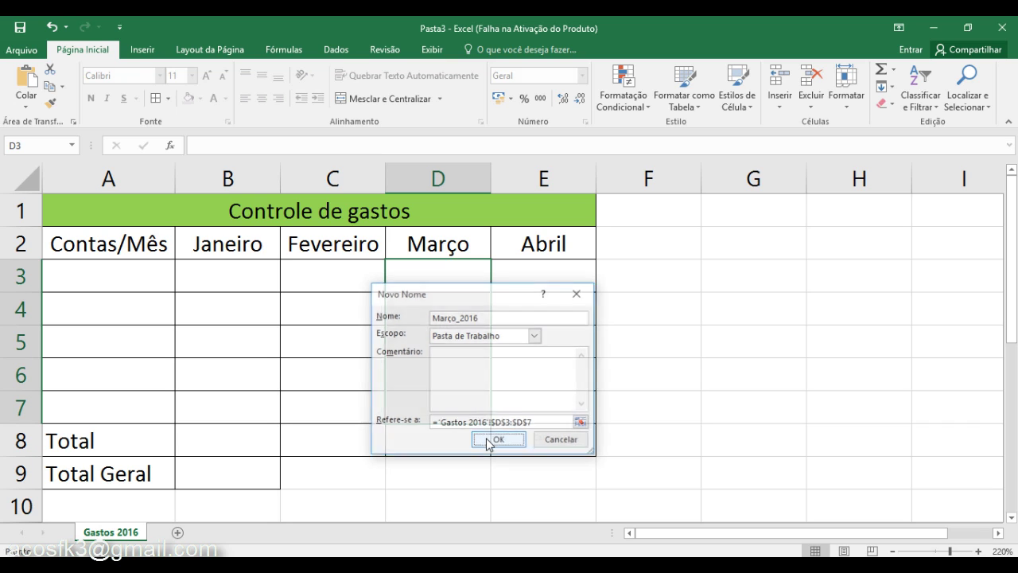
Define the name Abril_2016 for the April cells E3:E7, then deselect the range
left_click_drag(545, 278, 536, 412)
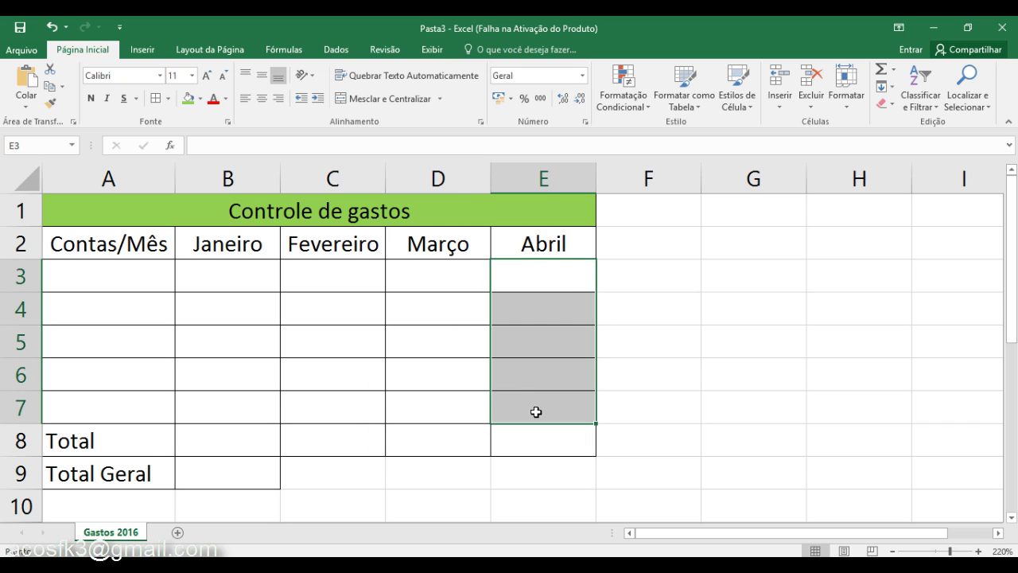
right_click(539, 307)
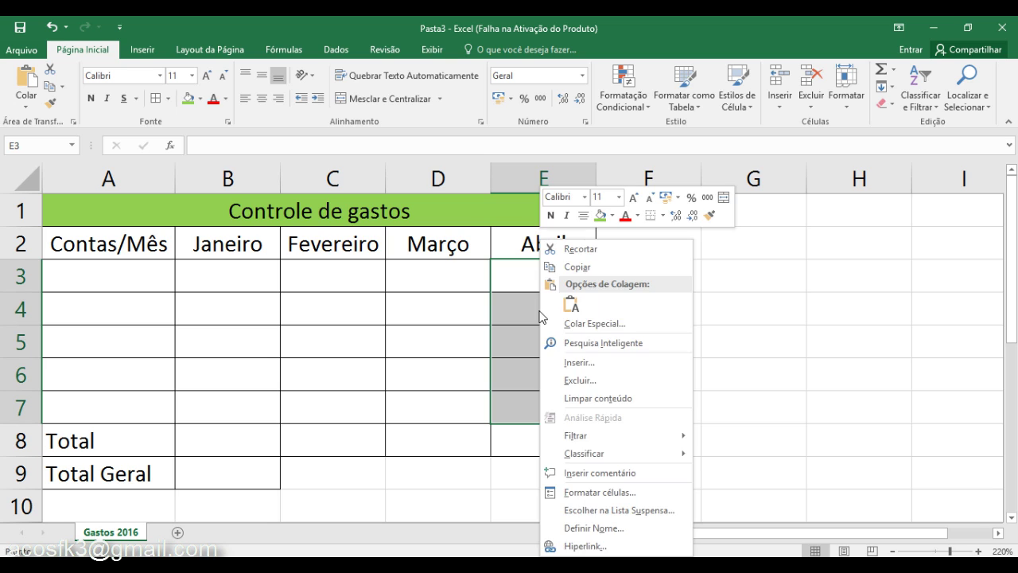
left_click(578, 529)
left_click(549, 417)
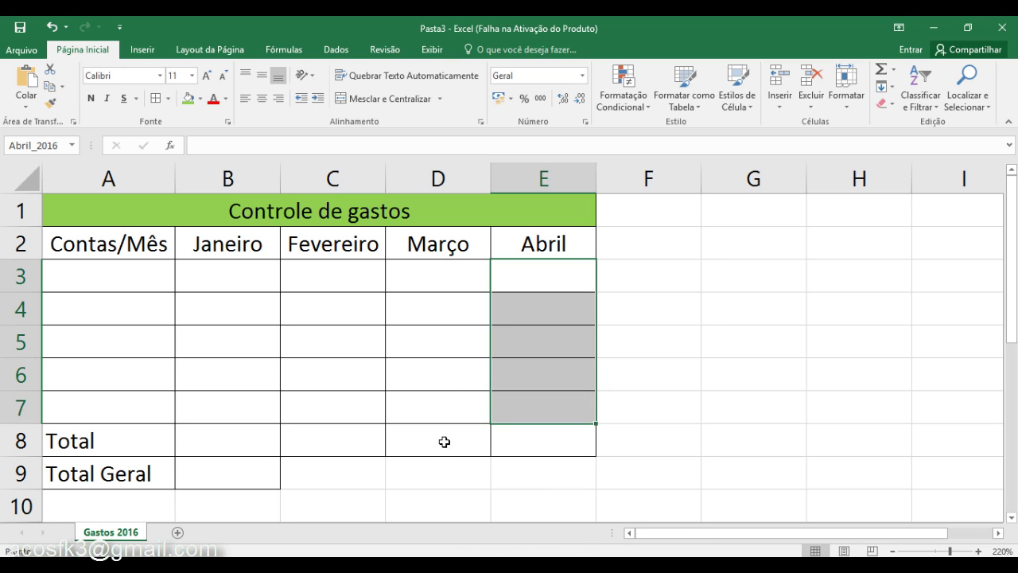
left_click(647, 420)
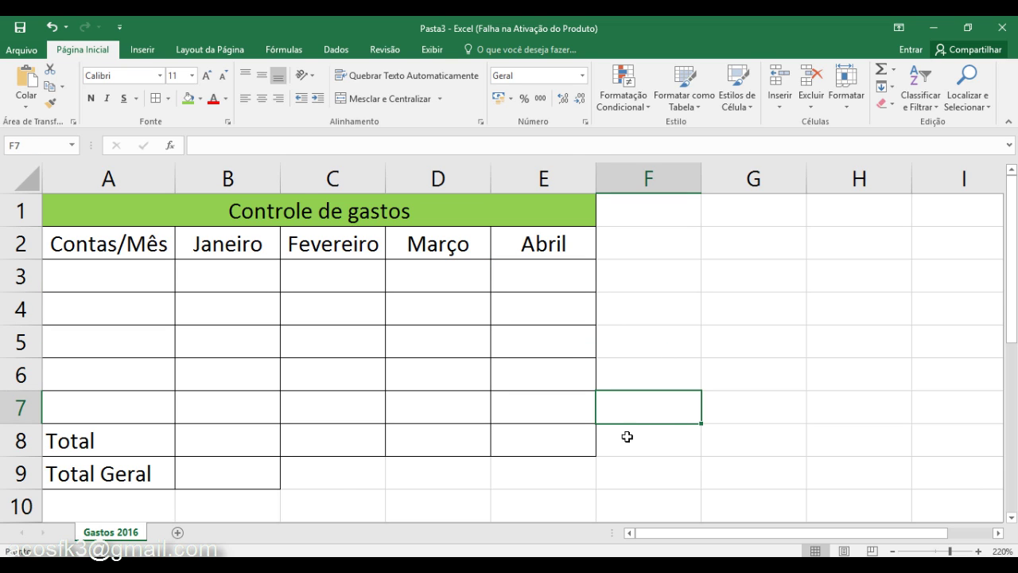
Define the workbook-scoped name Total_das_contas for the Total row cells B8:E8
left_click_drag(203, 443, 507, 437)
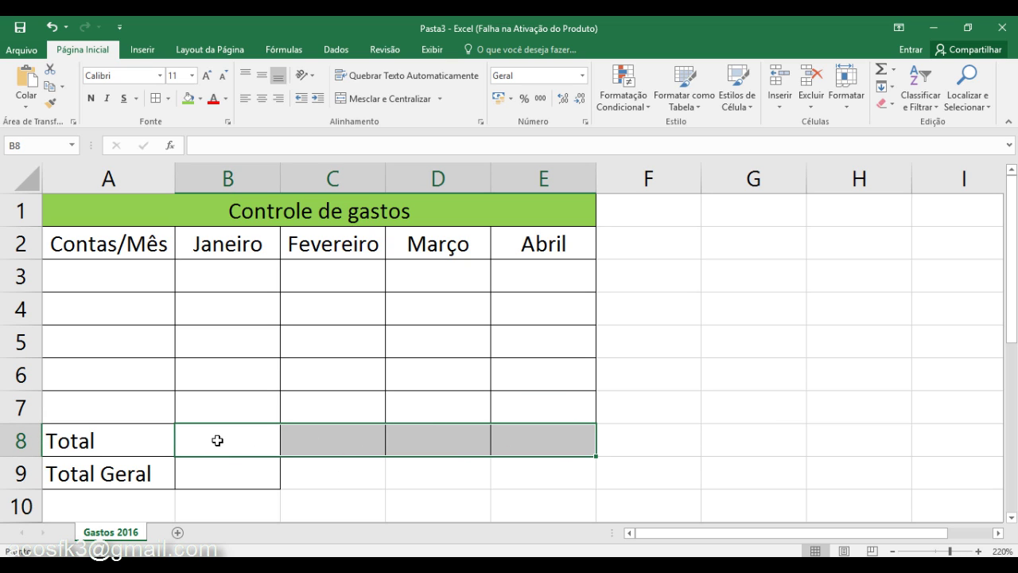
right_click(538, 444)
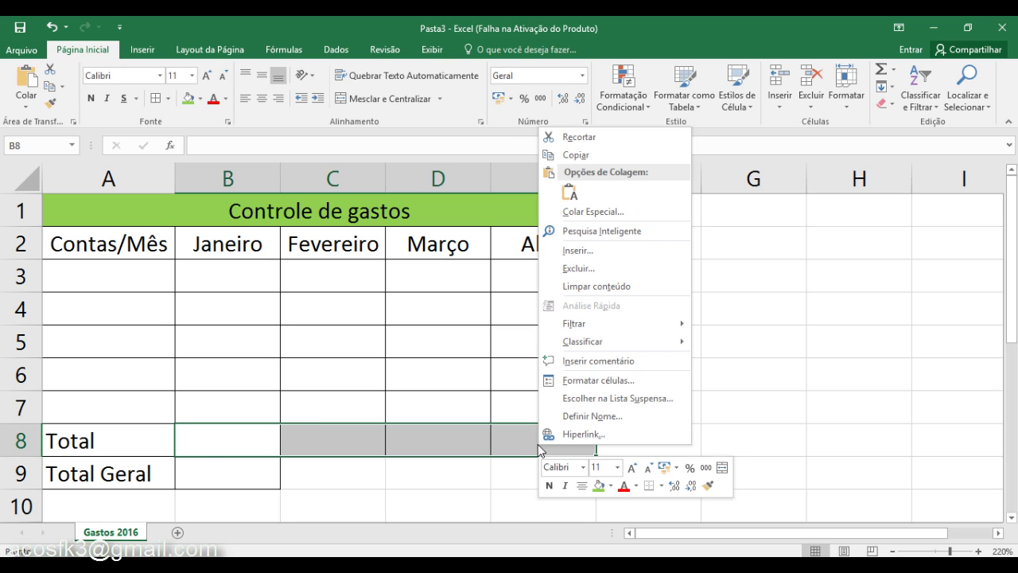
left_click(607, 418)
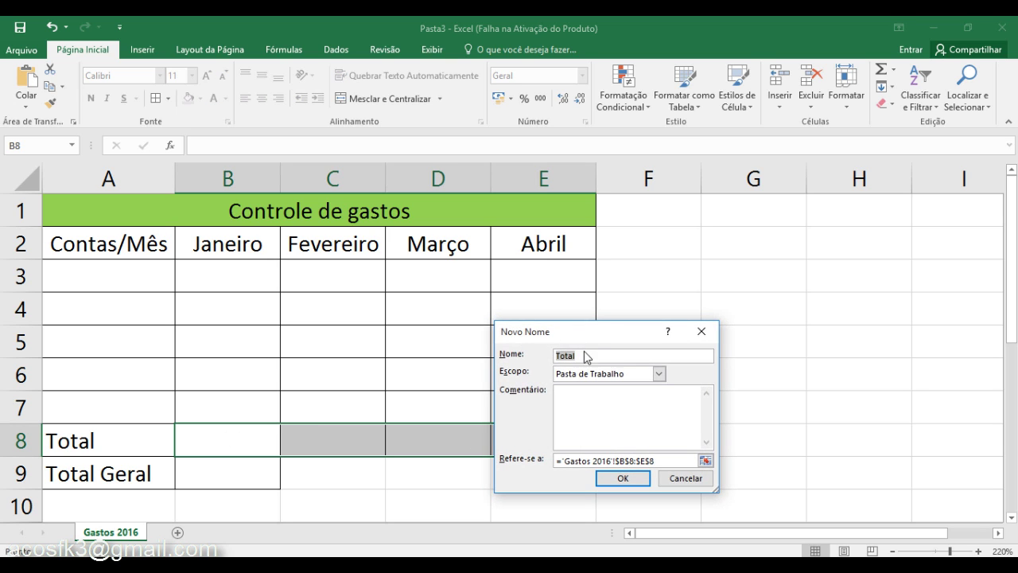
left_click(586, 354)
type("_")
type("das")
type("_con")
type("tas")
left_click(623, 479)
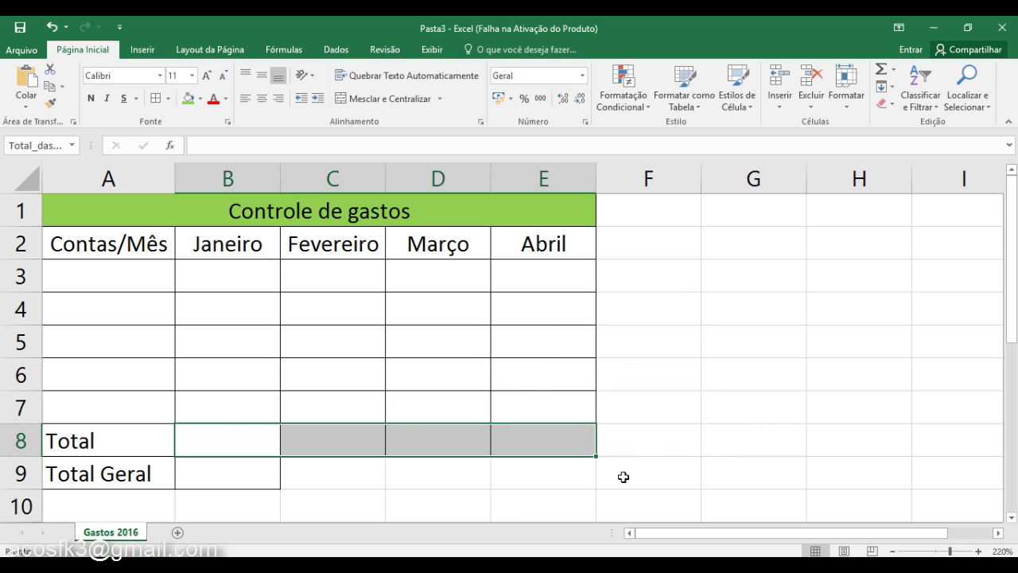
left_click(224, 433)
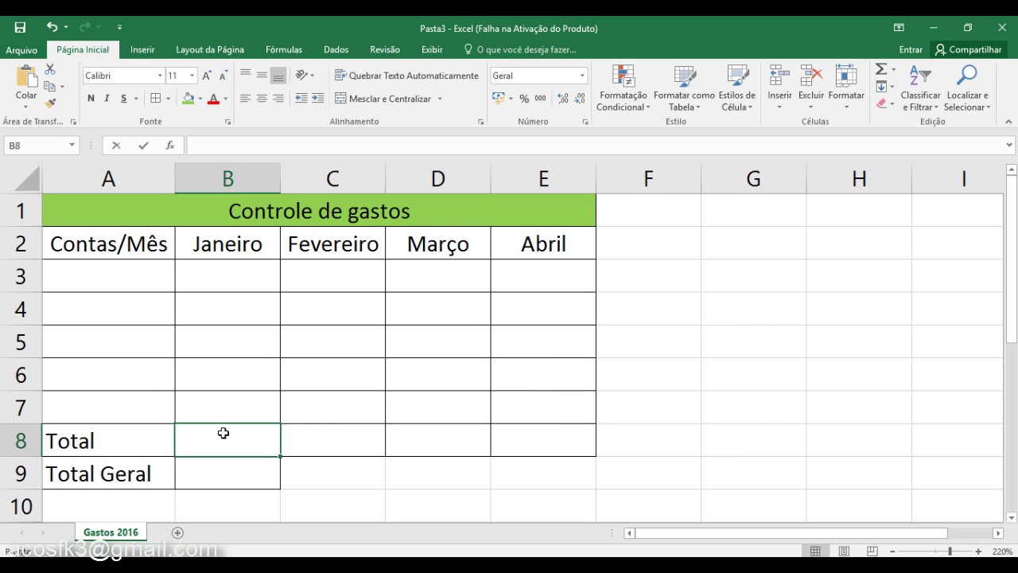
Enter =SOMA(Janeiro_2016) in B8 for the January total
type("=so")
key("Tab")
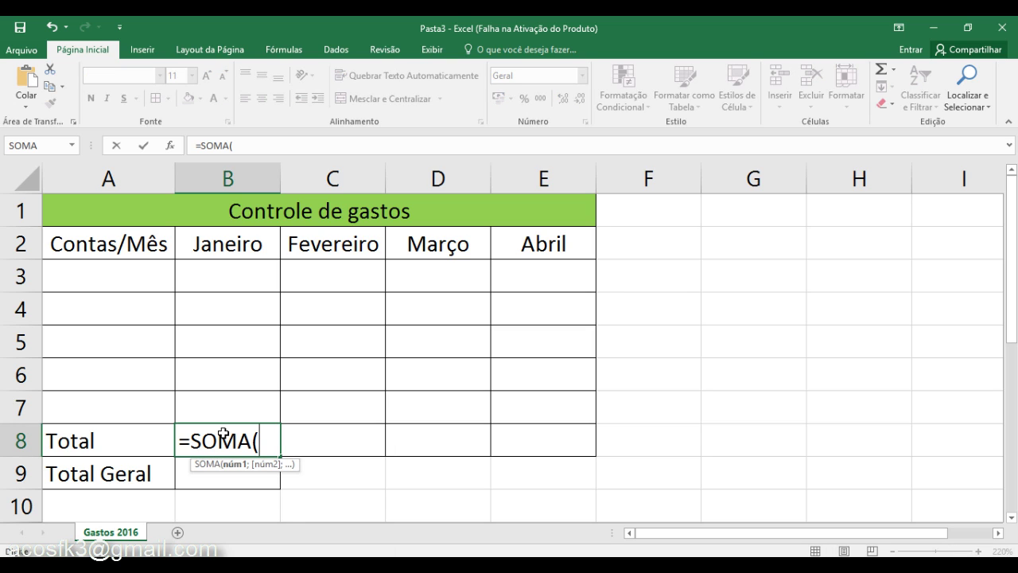
type("J")
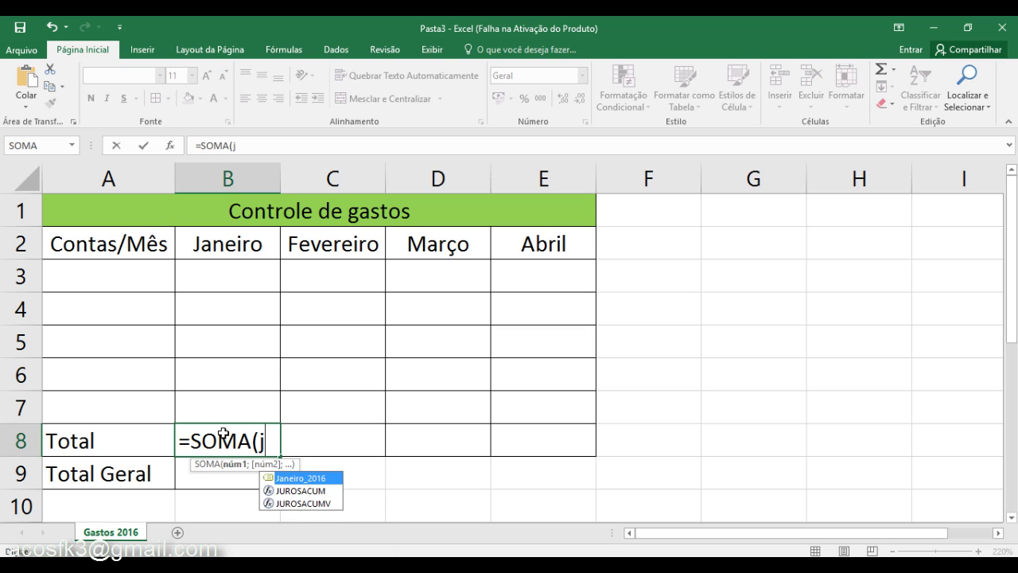
key("Tab")
key("Return")
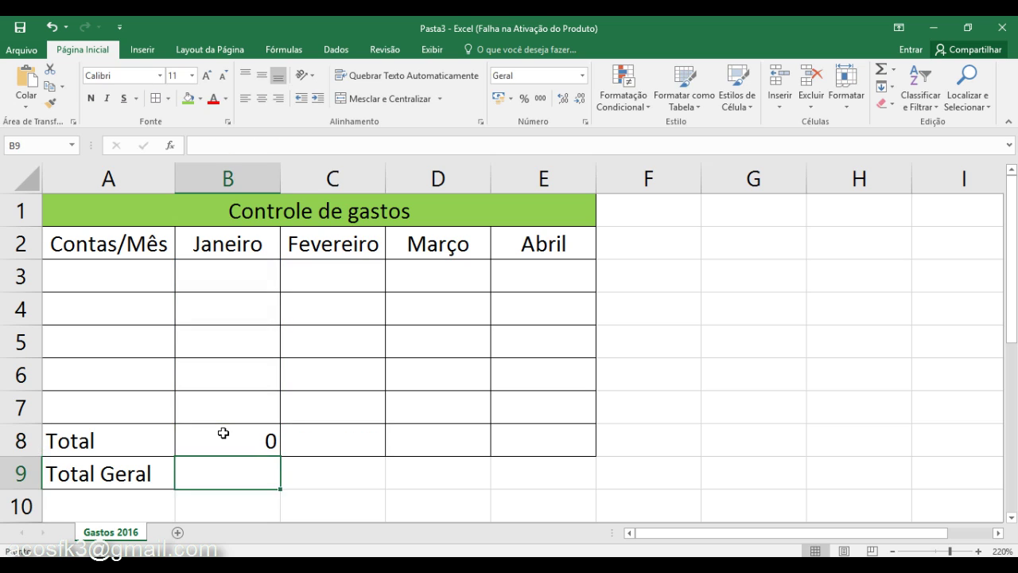
Enter =SOMA(Fevereiro_2016) in C8 for the February total
key("Up")
key("Right")
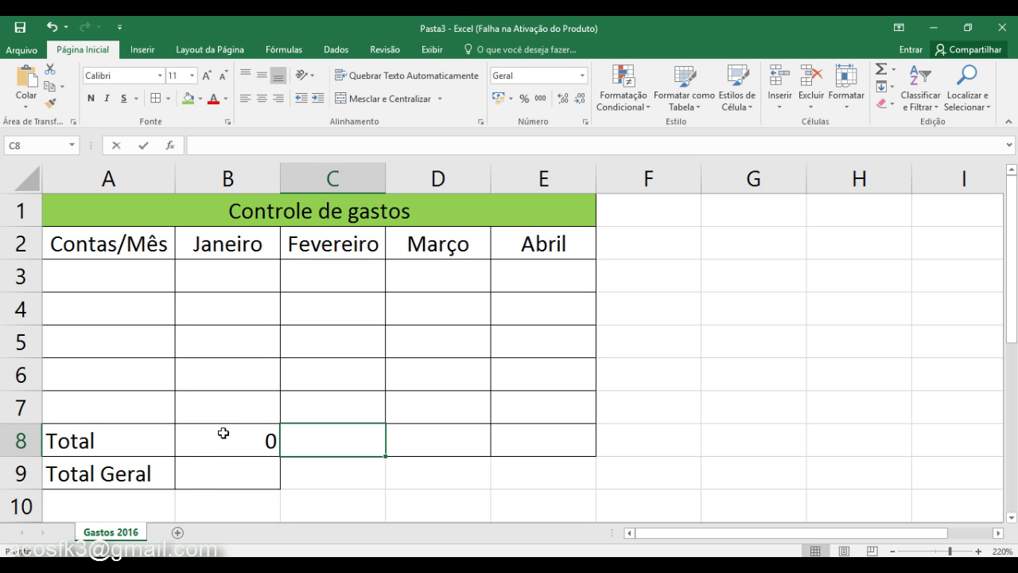
type("=soma")
key("Tab")
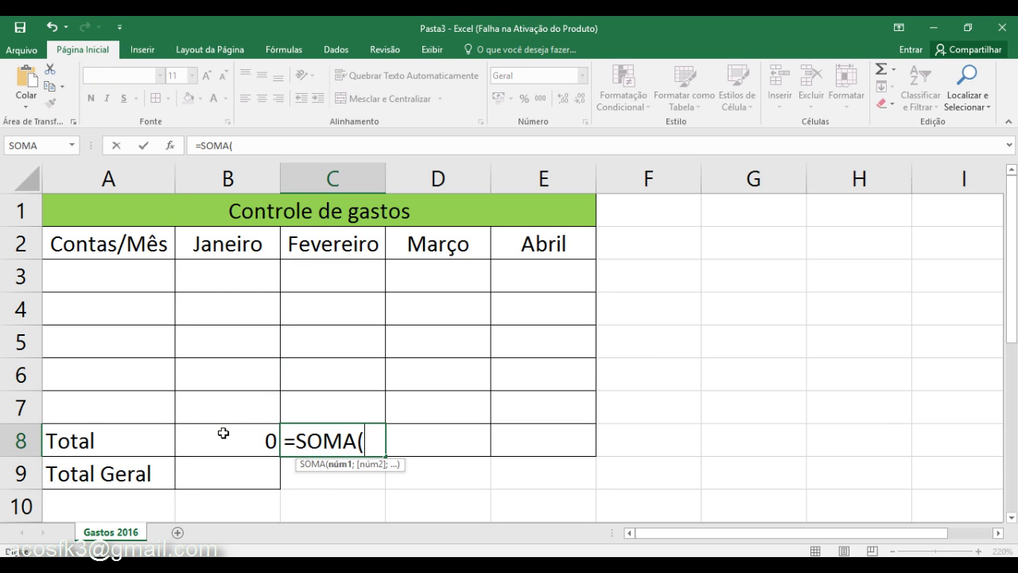
type("f")
key("Down")
key("Down")
key("Down")
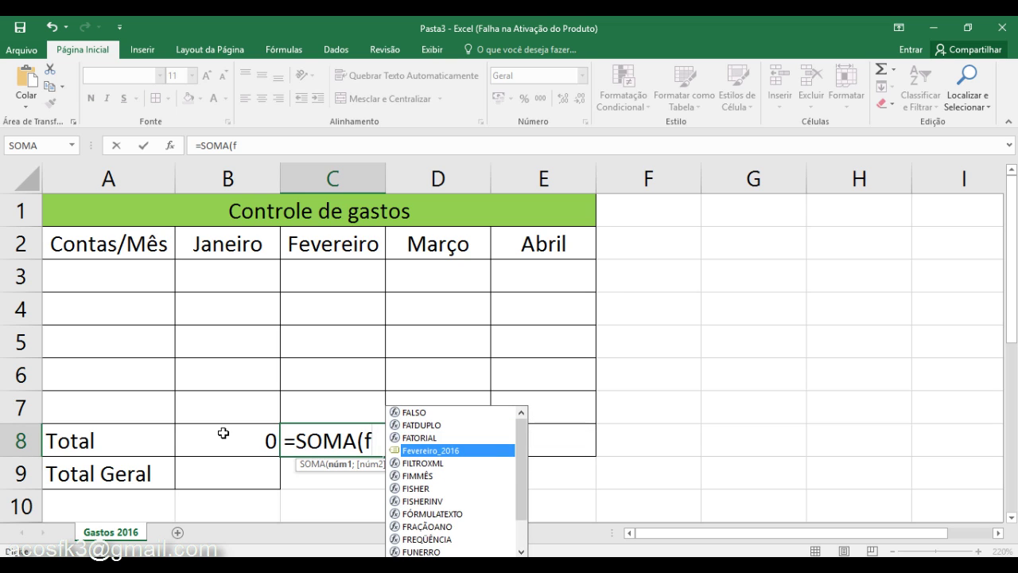
key("Tab")
key("Return")
Enter =SOMA(Março_2016) in D8 for the March total
key("Right")
key("Up")
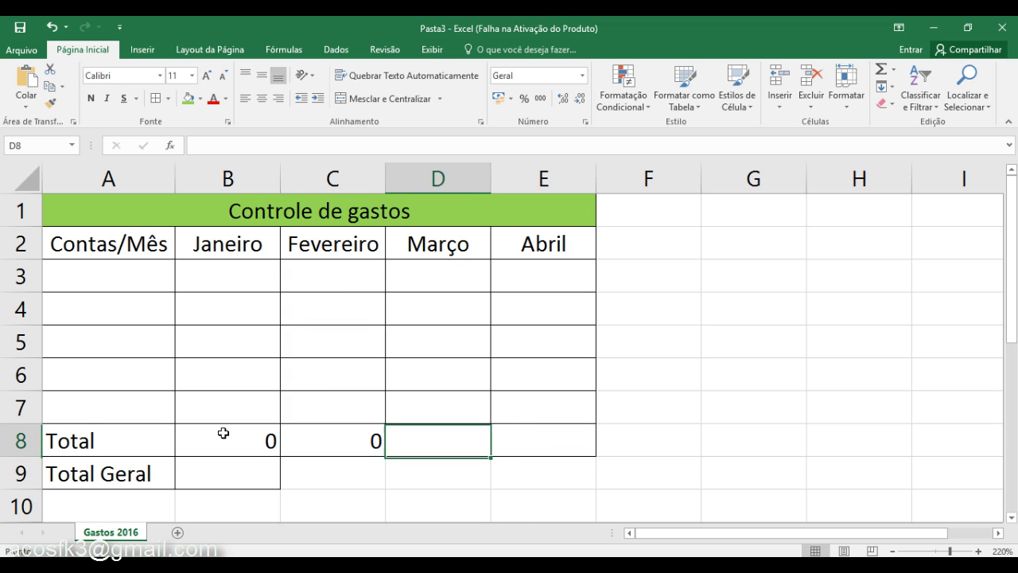
type("=som")
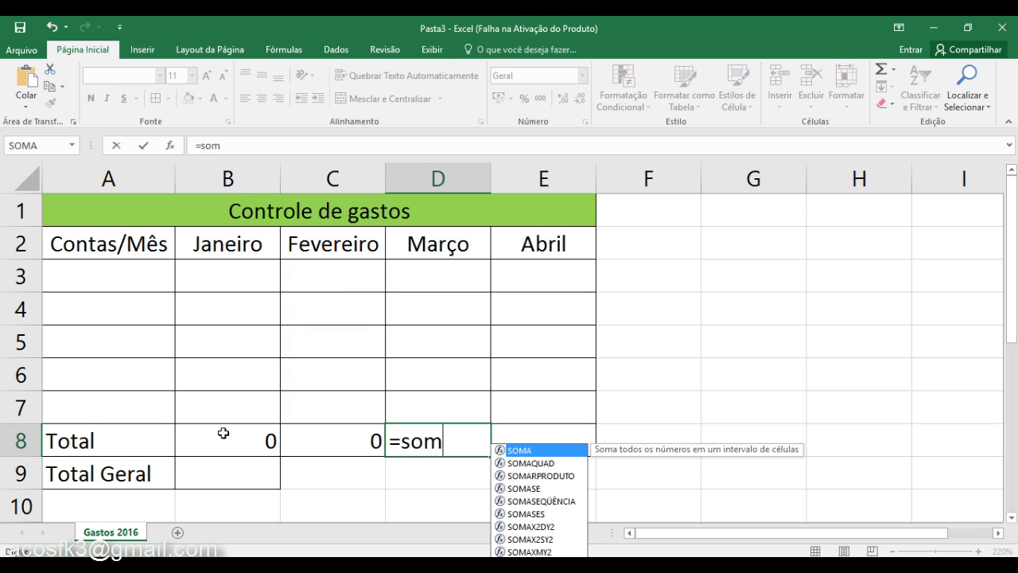
type("a")
key("Tab")
type("m")
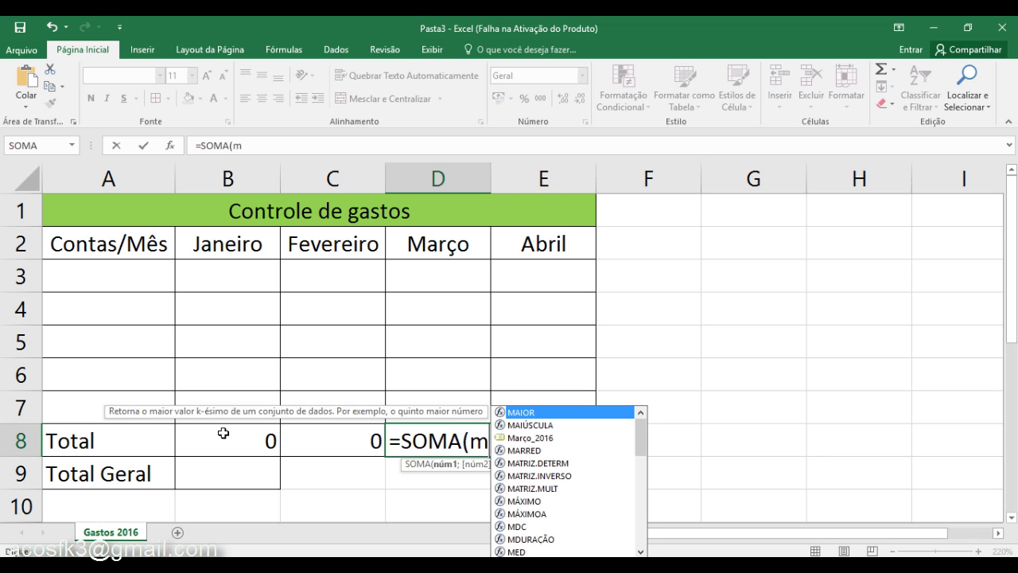
key("Down")
key("Down")
key("Tab")
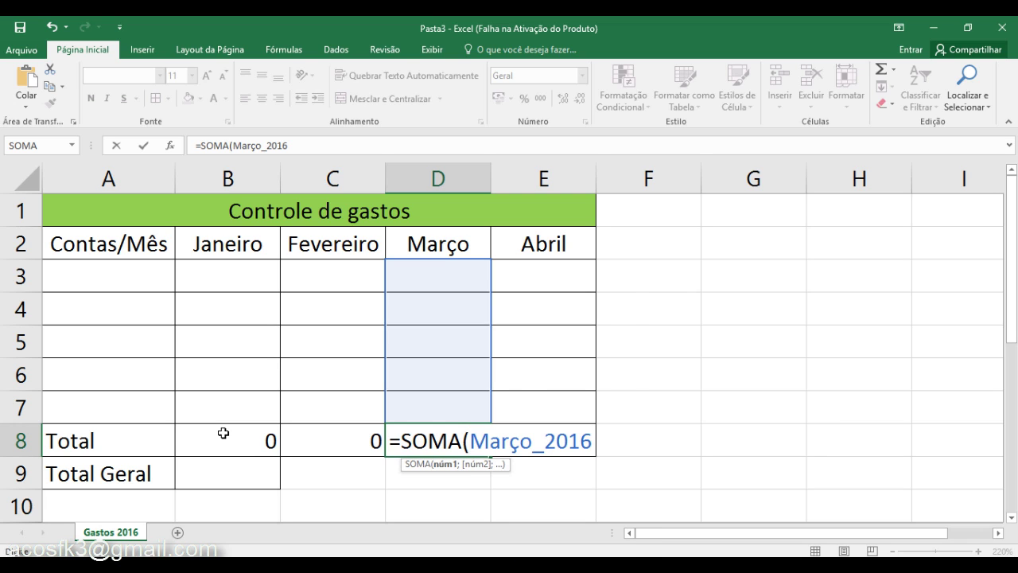
key("Return")
Enter =SOMA(Abril_2016) in E8 for the April total
key("Up")
key("Right")
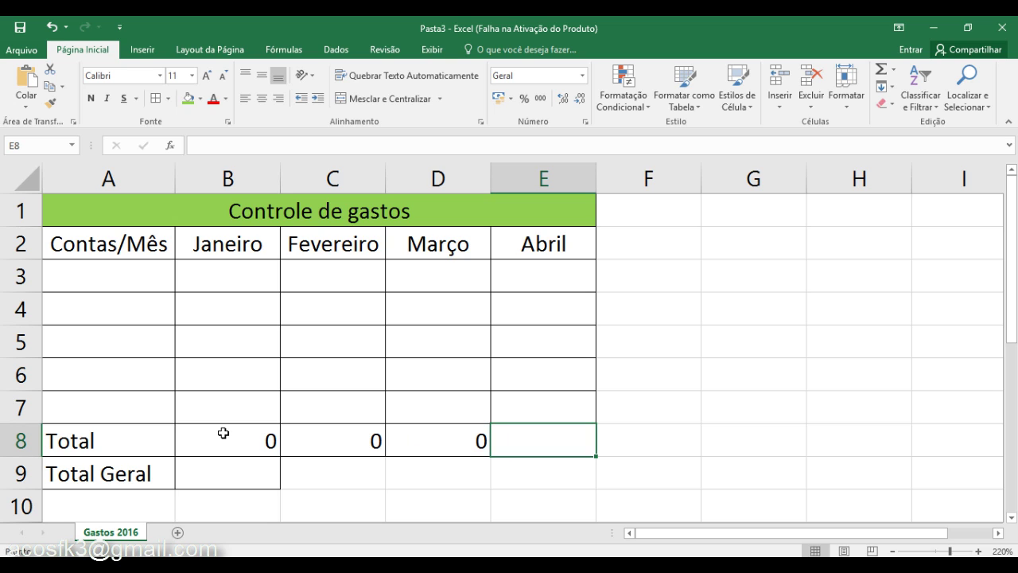
type("=som")
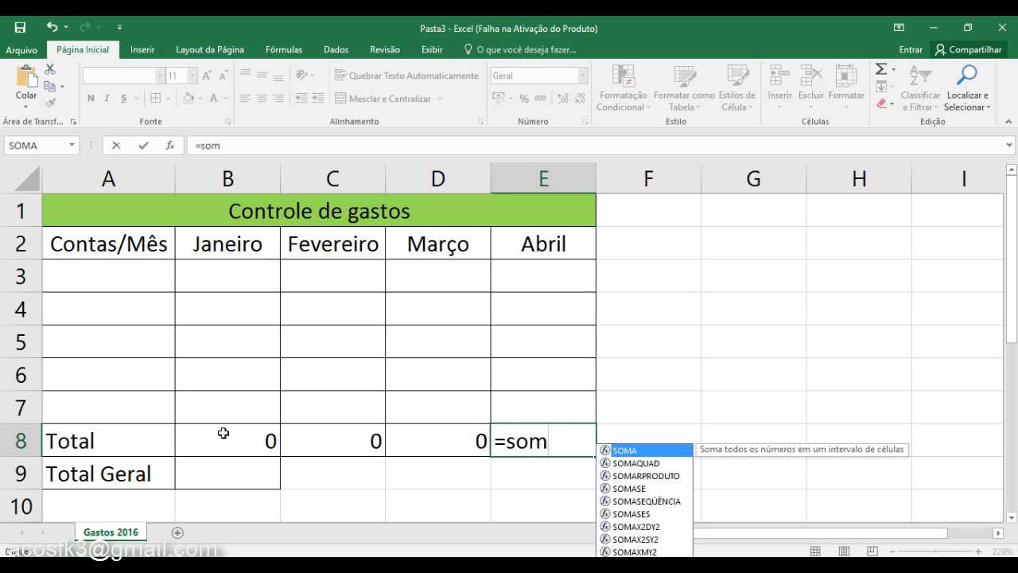
key("Tab")
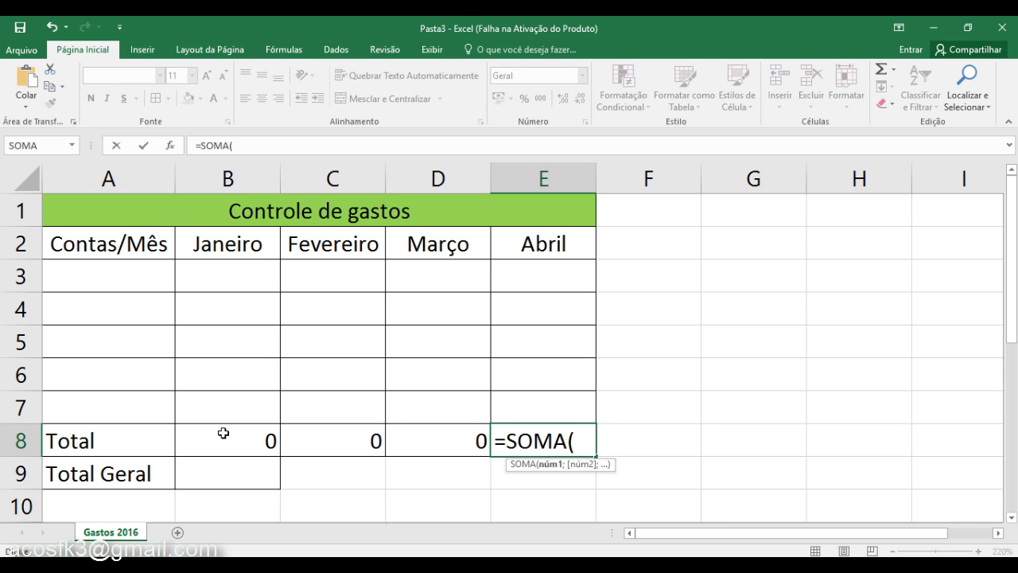
type("a")
key("Tab")
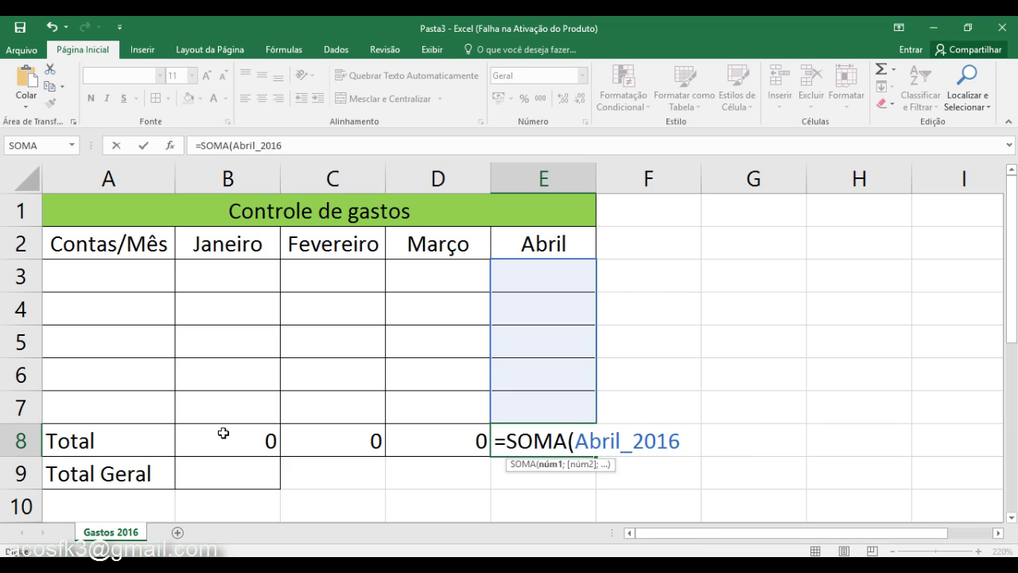
key("Return")
key("Left")
key("Left")
key("Left")
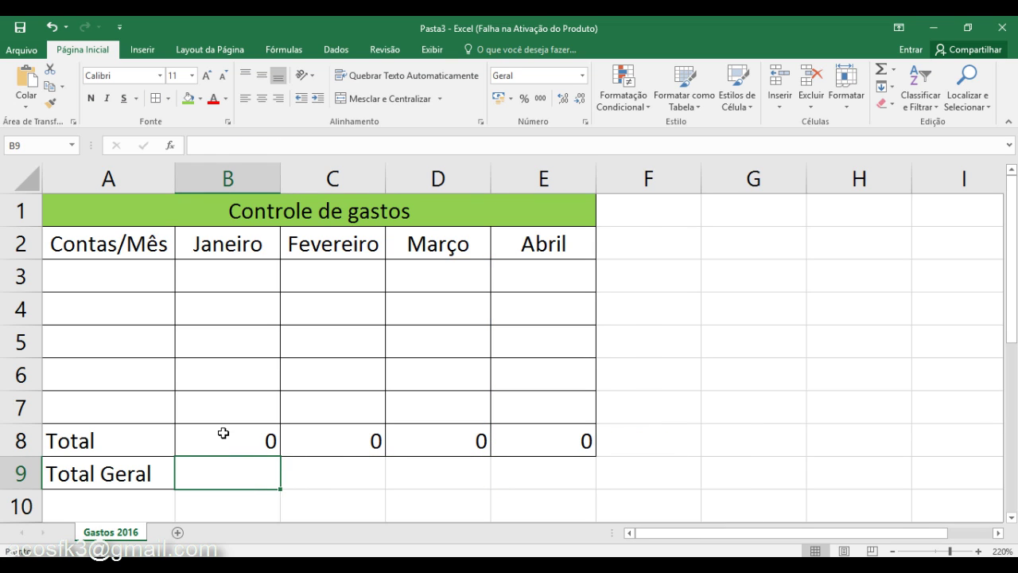
In B9, enter =SOMA(Total_das_contas using the autocomplete suggestions
type("=")
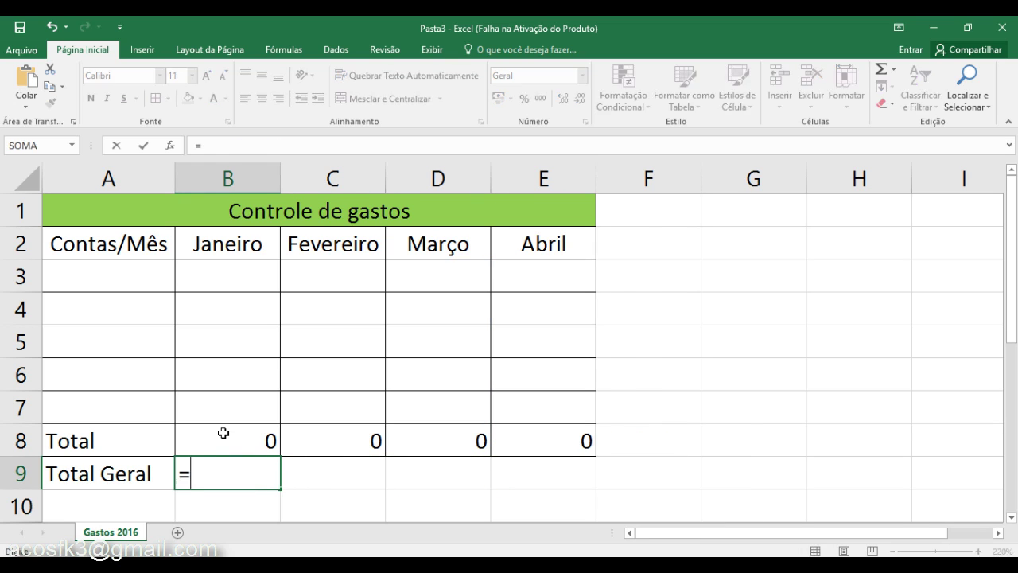
type("soma")
key("Tab")
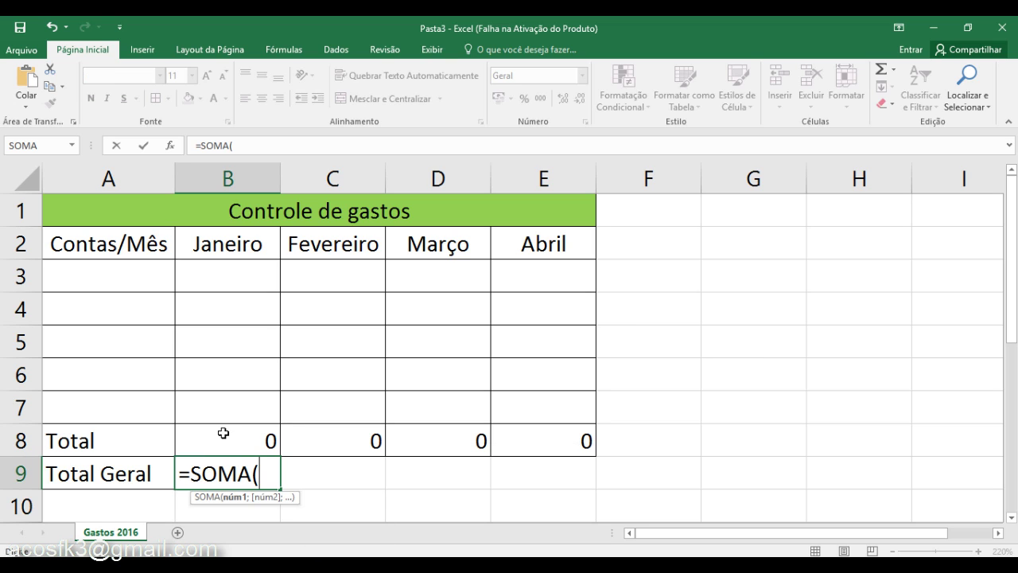
type("t")
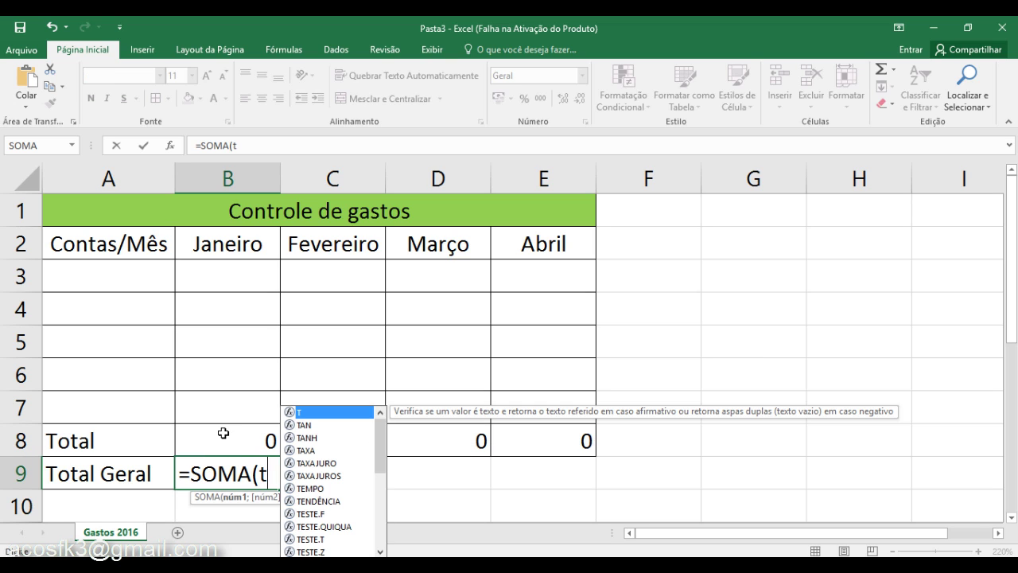
type("o")
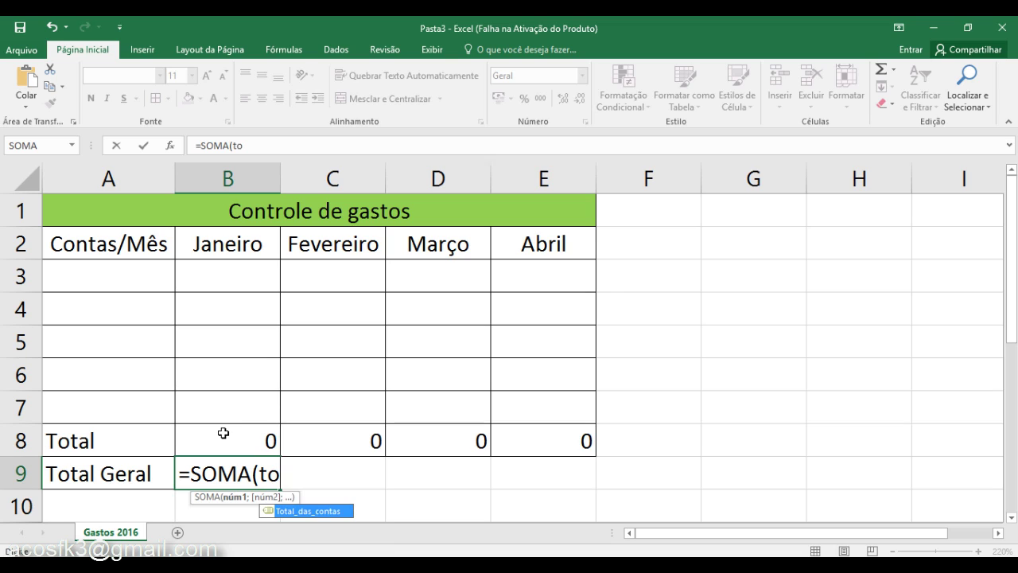
key("Tab")
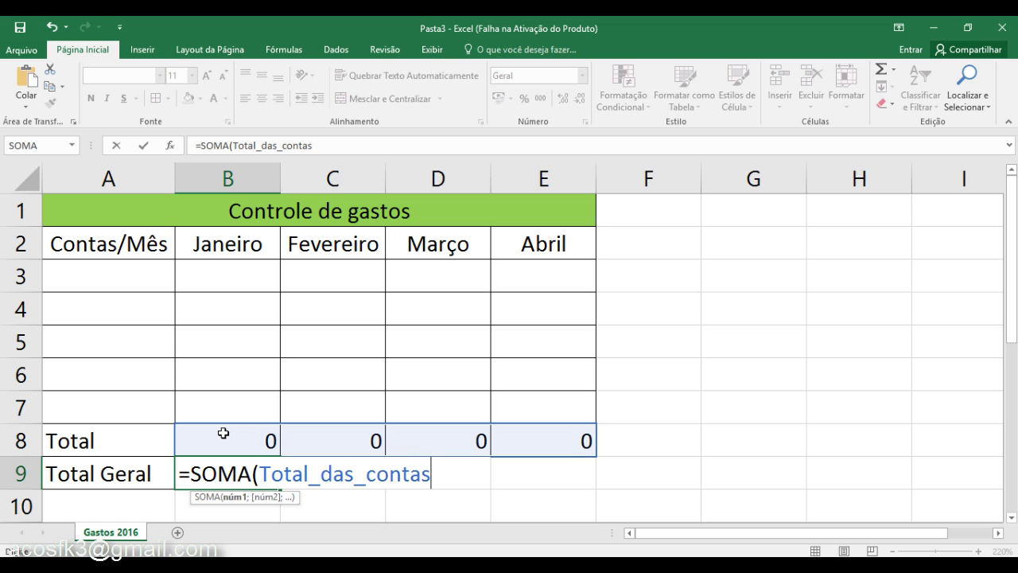
Commit =SOMA(Total_das_contas) in B9 and return up to B3
key("Return")
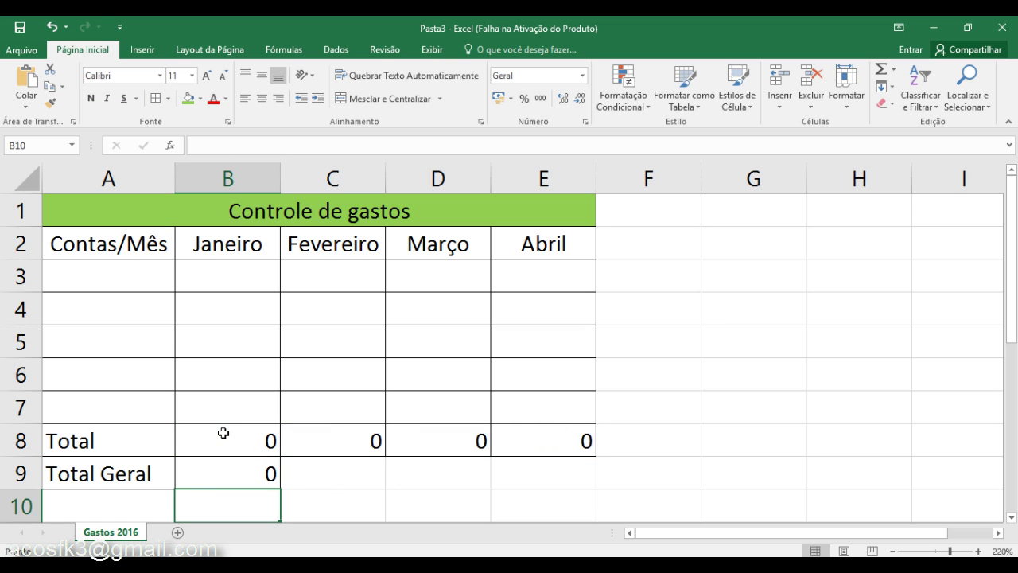
key("Up")
key("Up")
key("Up")
key("Up")
key("Up")
key("Up")
key("Up")
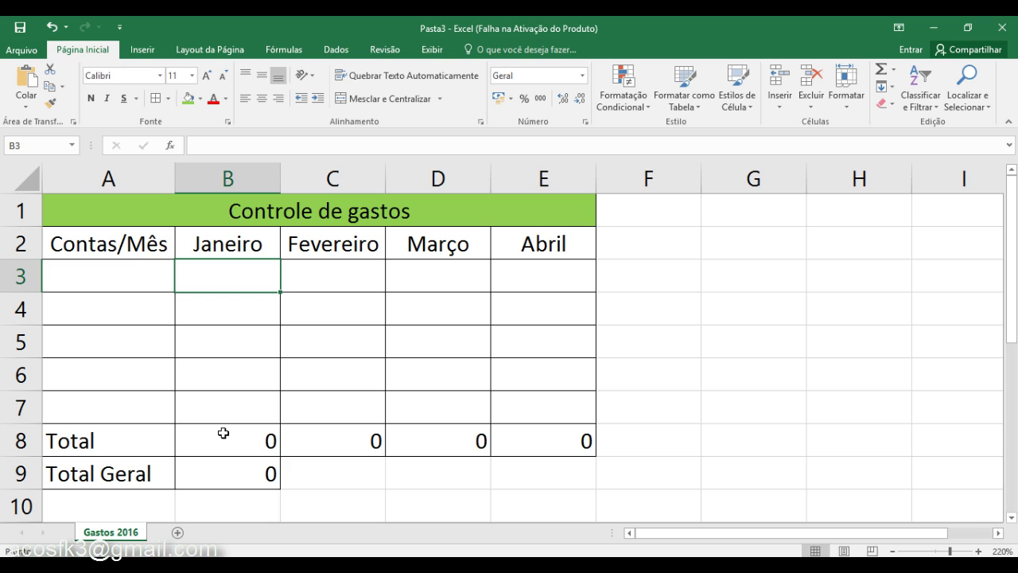
Enter the expense amounts 45 in B3, 54 in B4, 55 in D3 and 44 in E4
type("45")
key("Return")
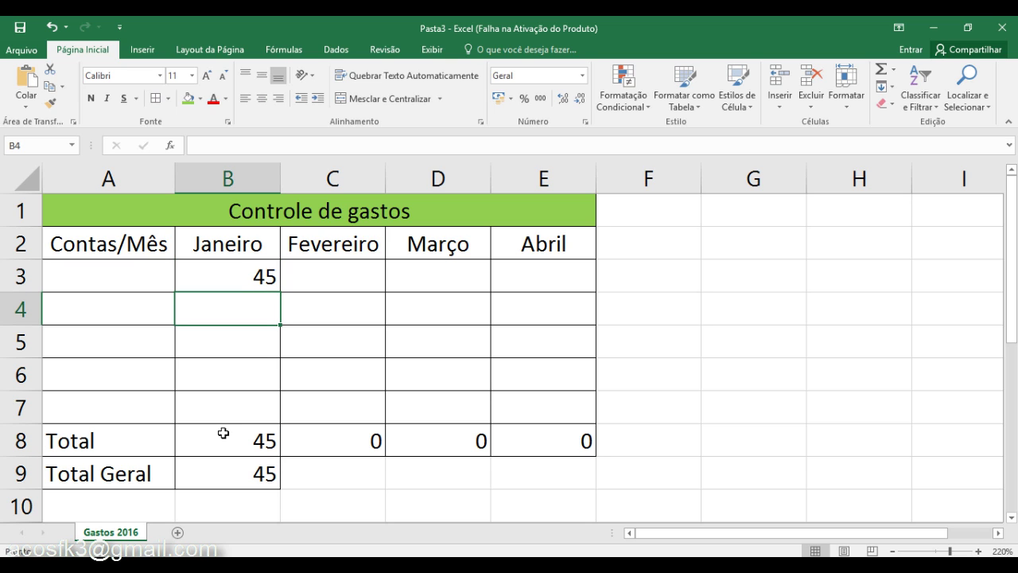
type("54")
key("Tab")
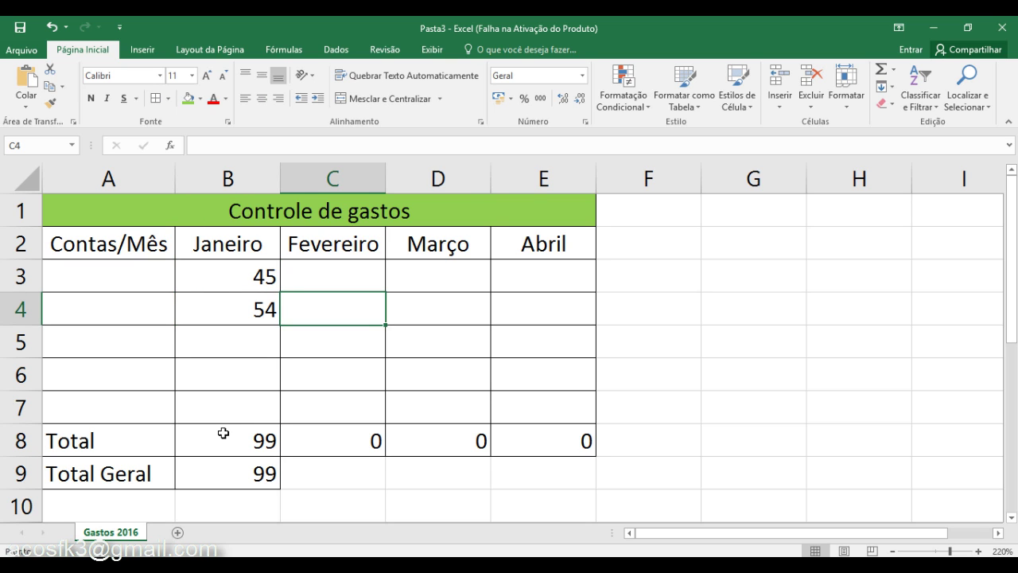
key("Tab")
key("Up")
type("55")
key("Return")
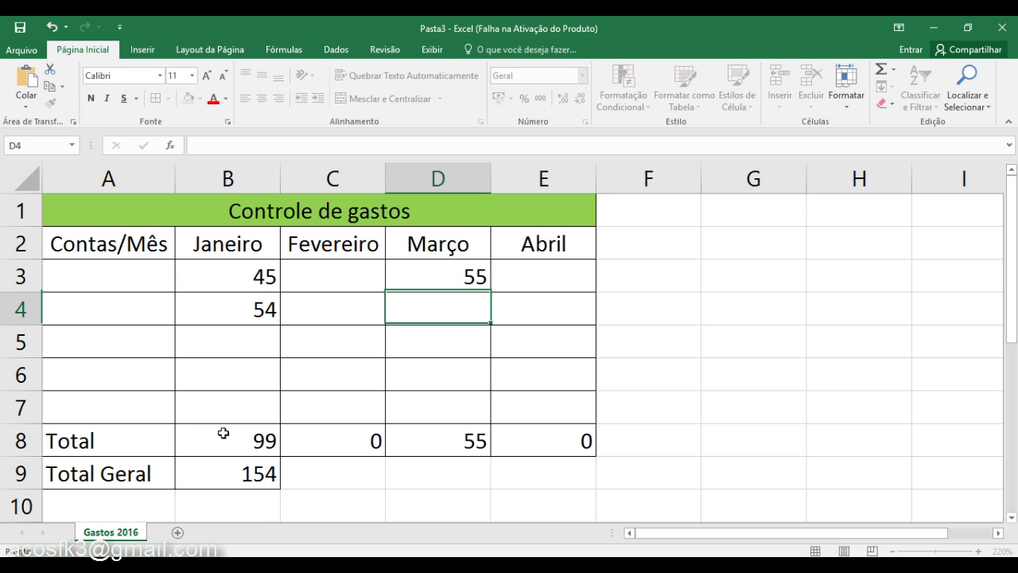
key("Tab")
type("44")
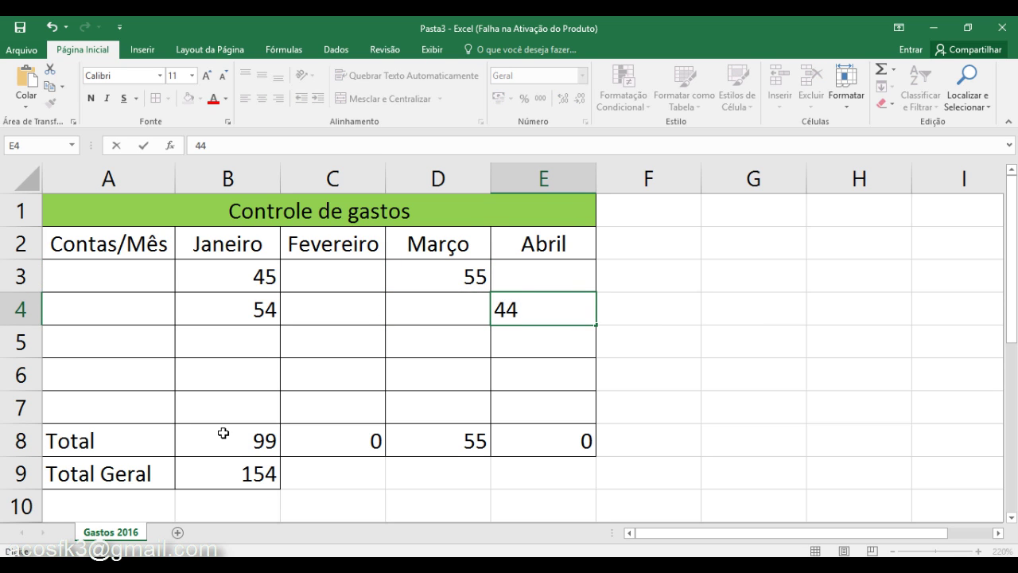
key("Return")
Name the accounts Luz in A3 and Telefone in A4
key("Left")
key("Left")
key("Left")
key("Left")
key("Up")
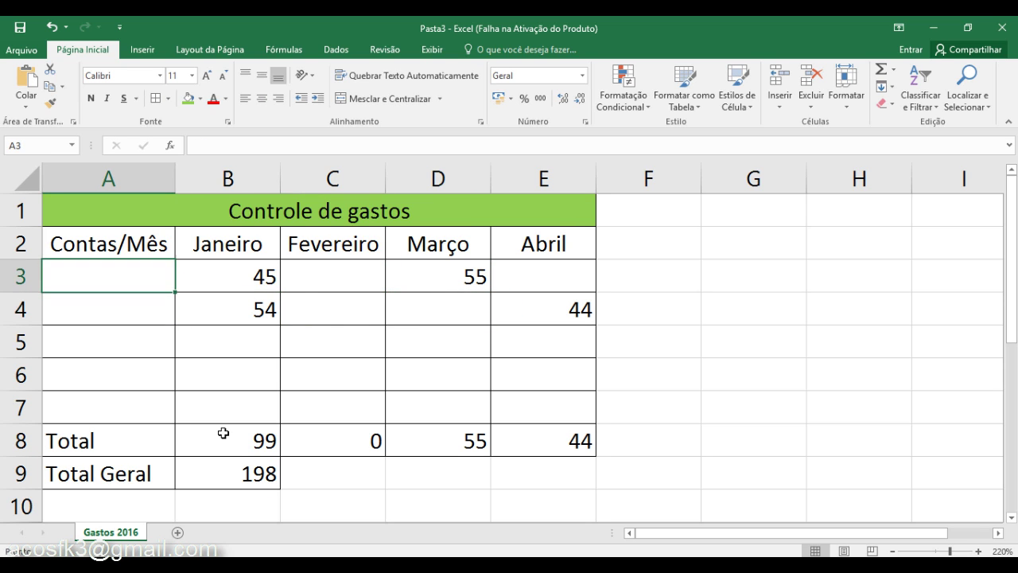
type("Lu")
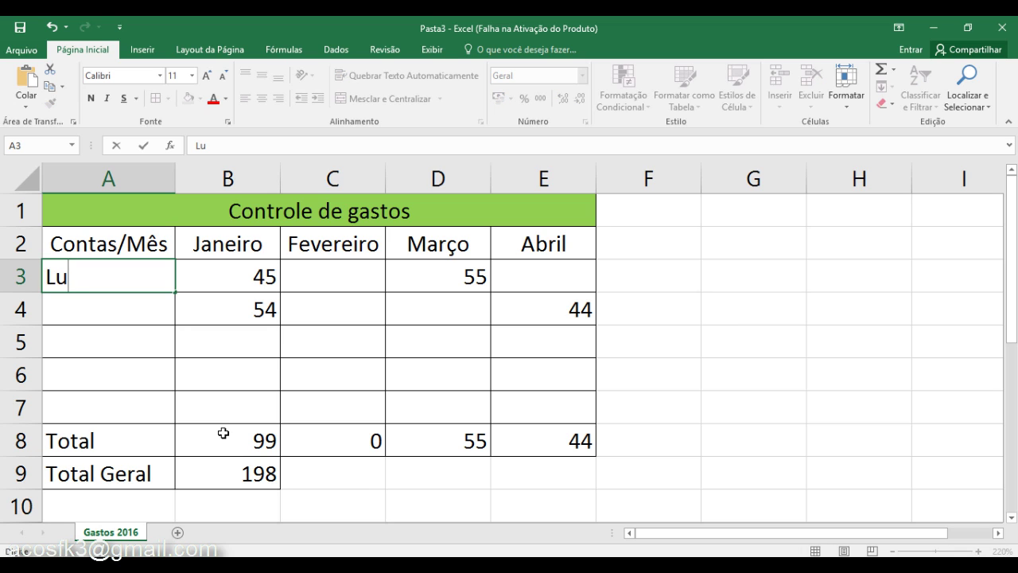
type("z")
key("Return")
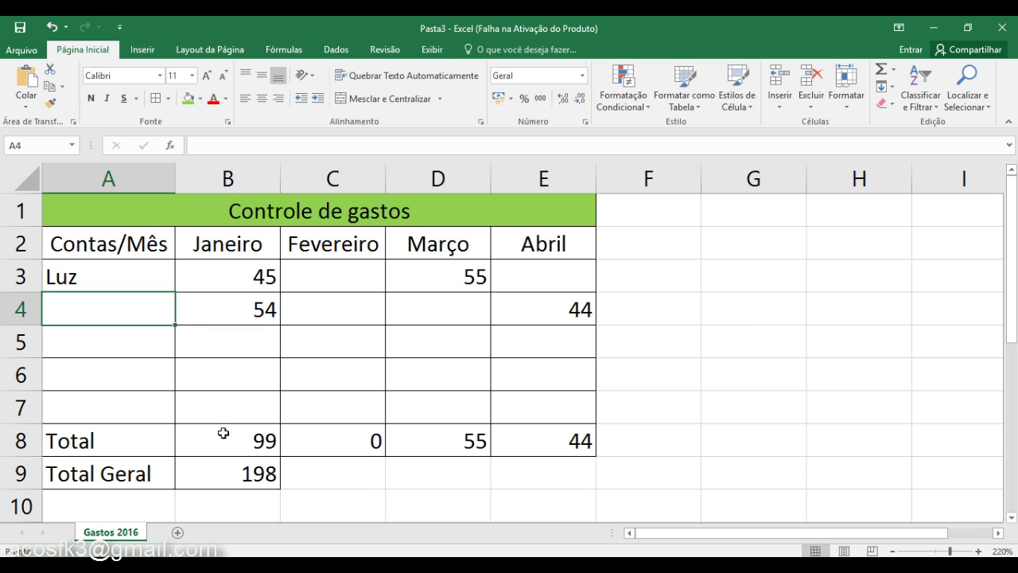
type("Tele")
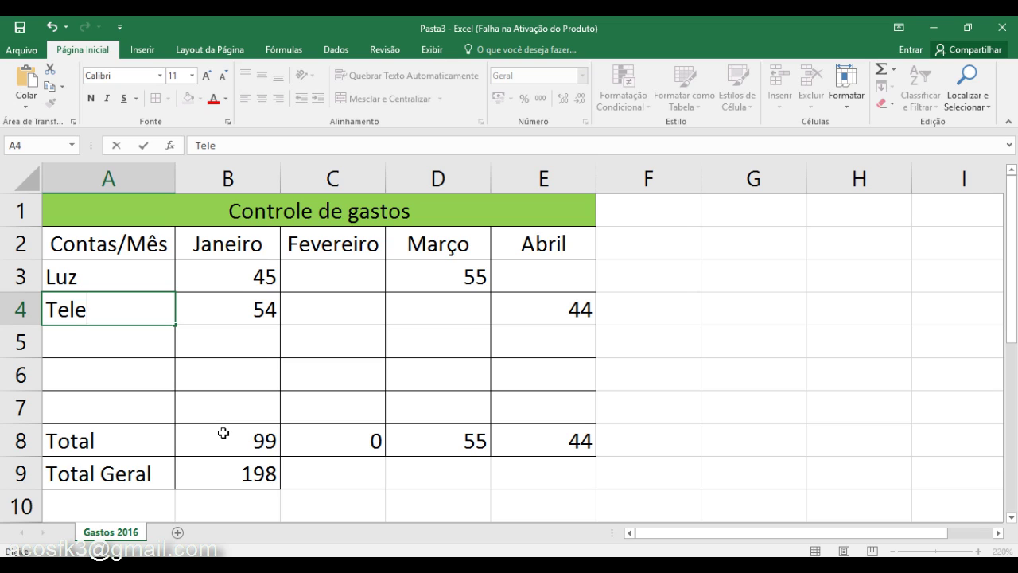
type("fone")
key("Return")
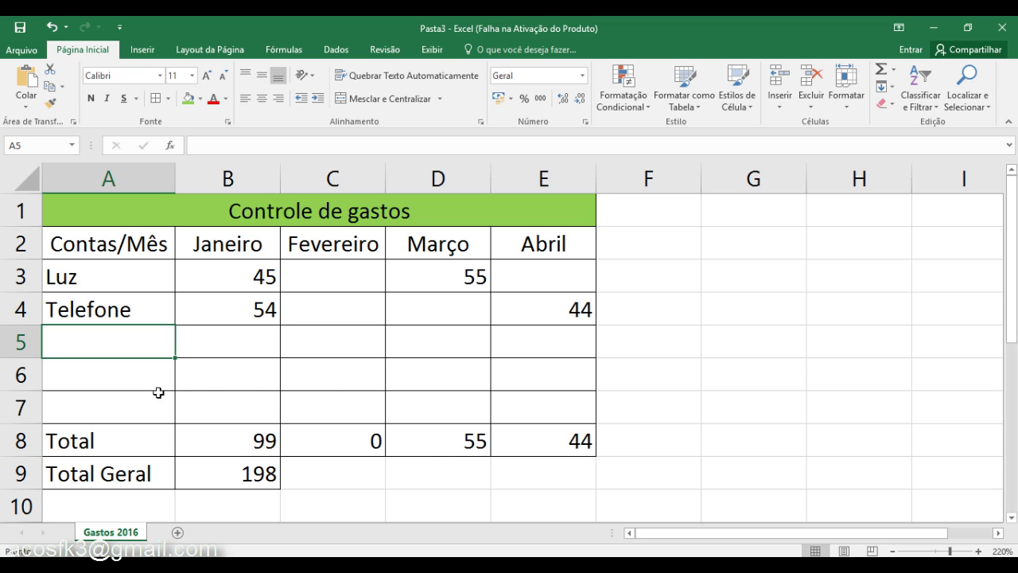
Add a new sheet, Planilha4, and zoom in on its grid
left_click(176, 532)
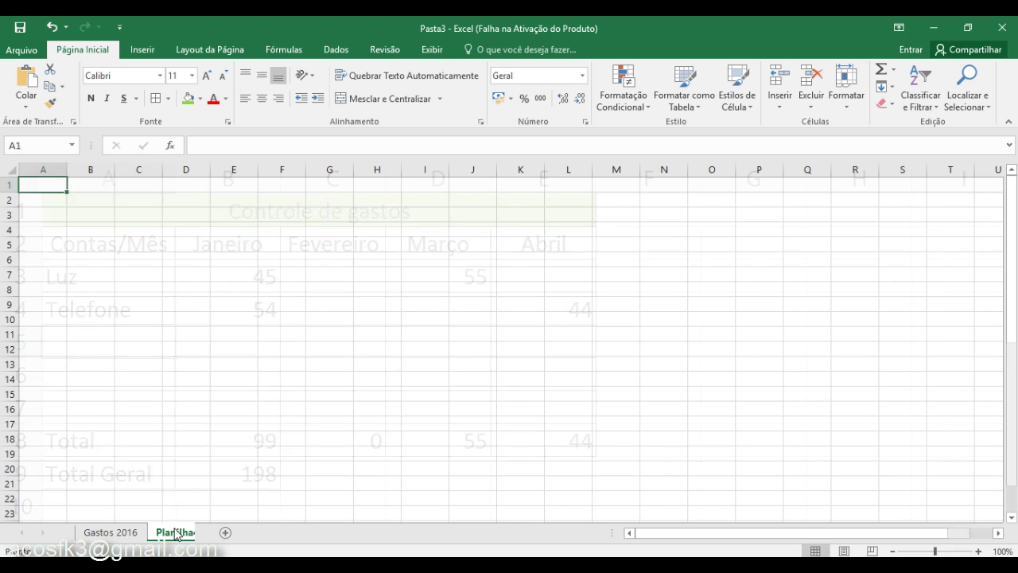
left_click(978, 551)
scroll(339, 347, "up", 3)
scroll(339, 347, "up", 2)
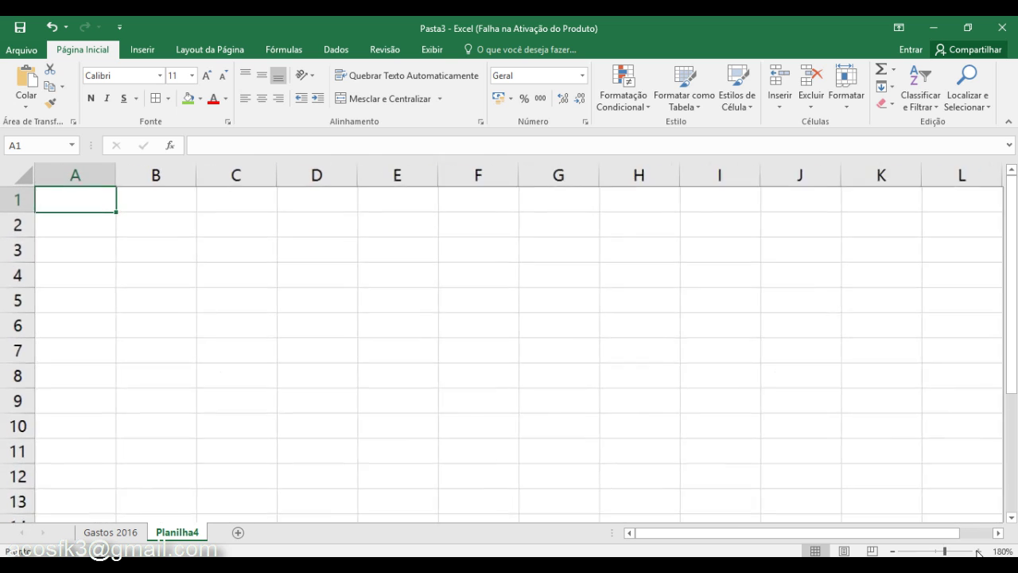
scroll(339, 347, "up", 2)
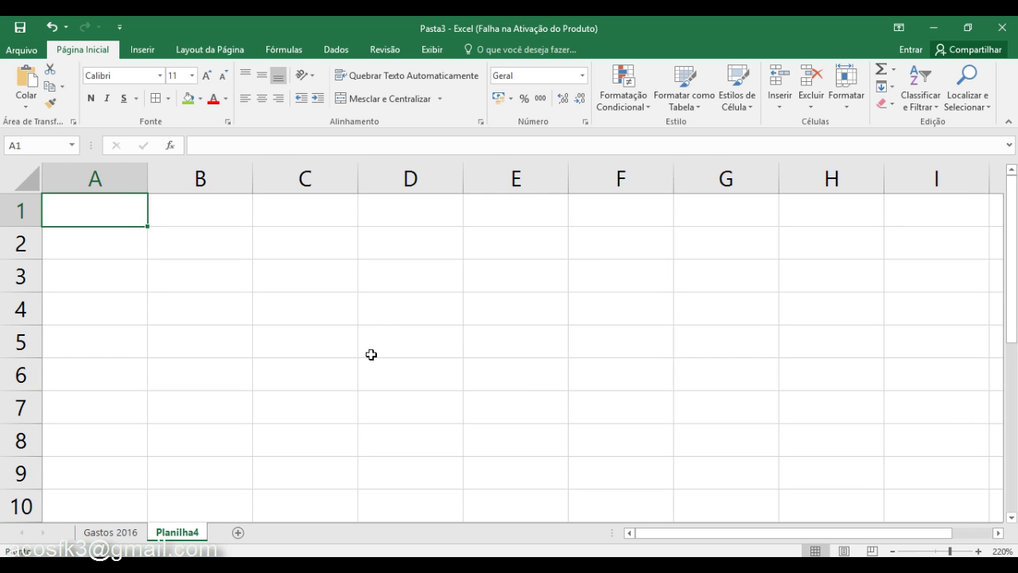
Enter the headers Produtos in A1 and Valor in B1
type("Pr")
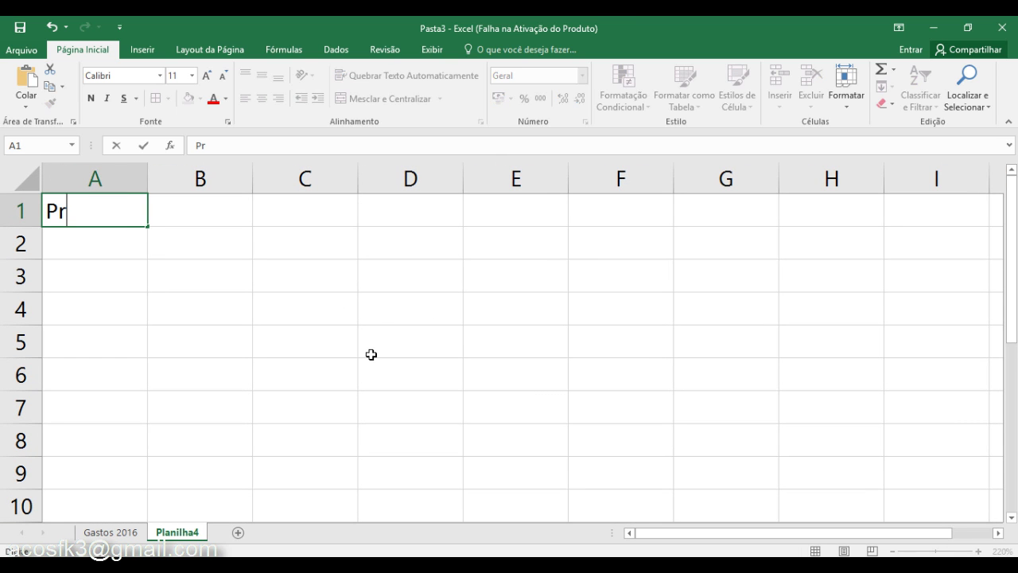
type("o")
type("dutps")
key("BackSpace")
key("BackSpace")
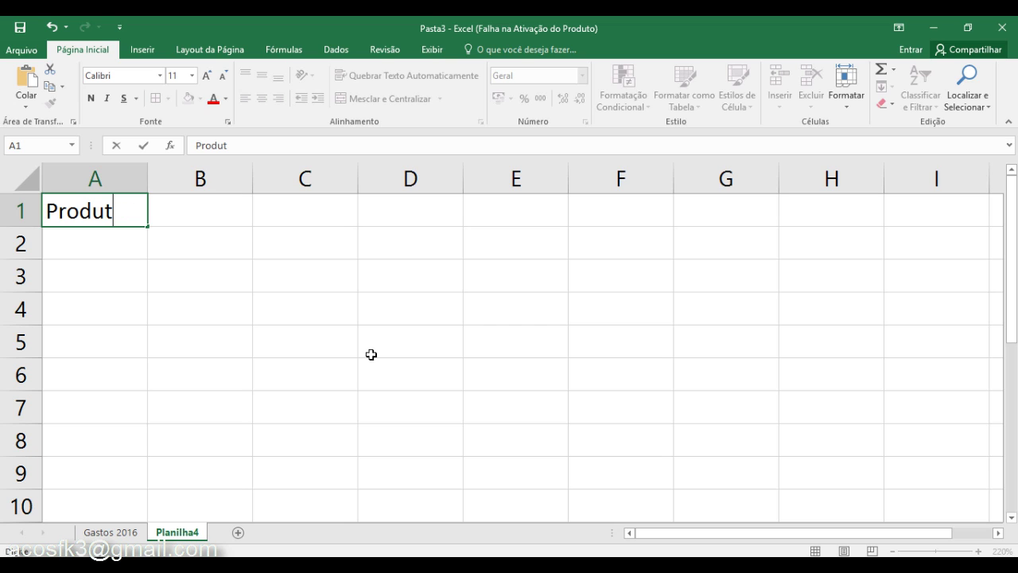
type("os")
key("ctrl+Return")
key("Tab")
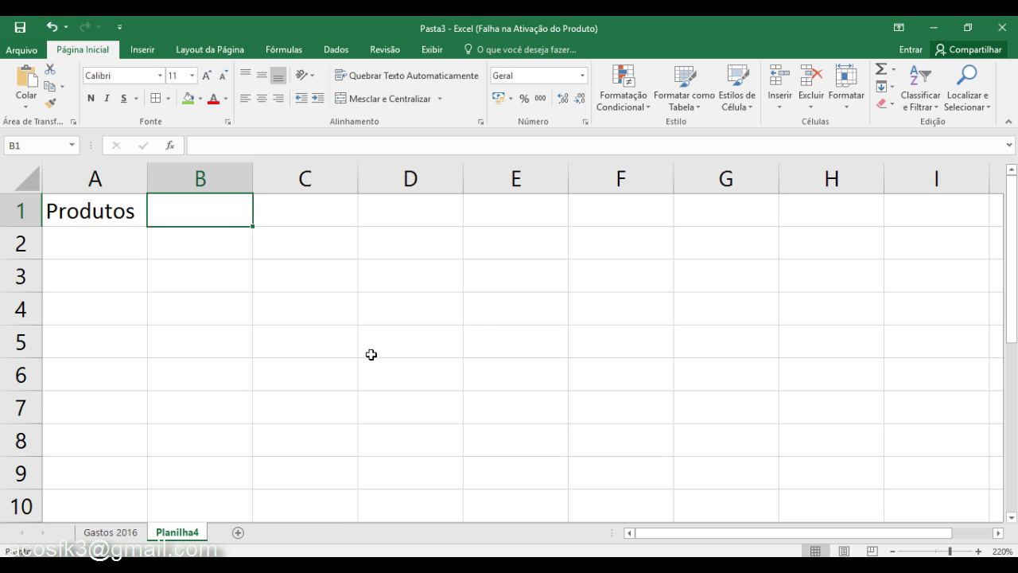
type("Valo")
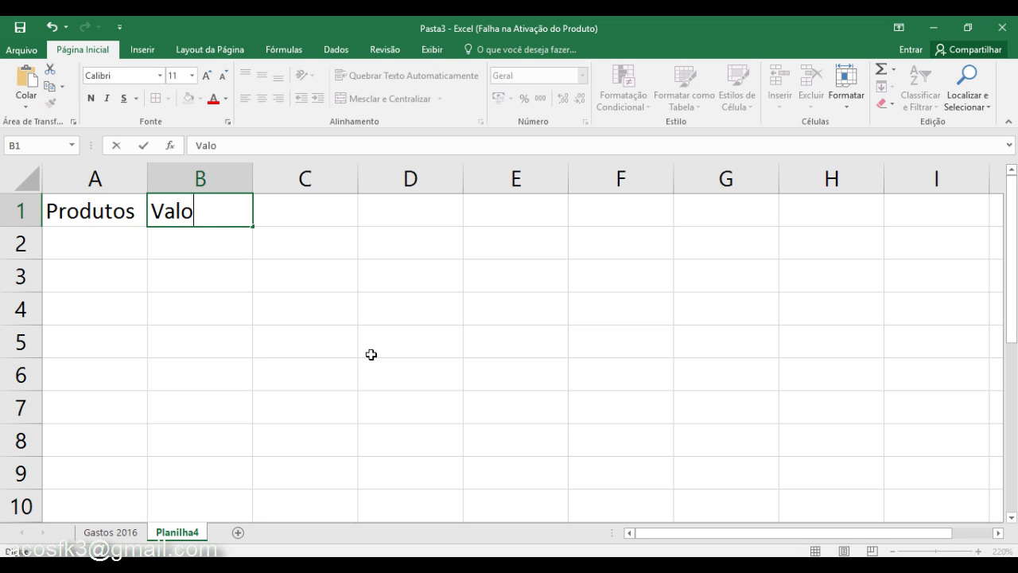
type("r")
key("Tab")
key("Tab")
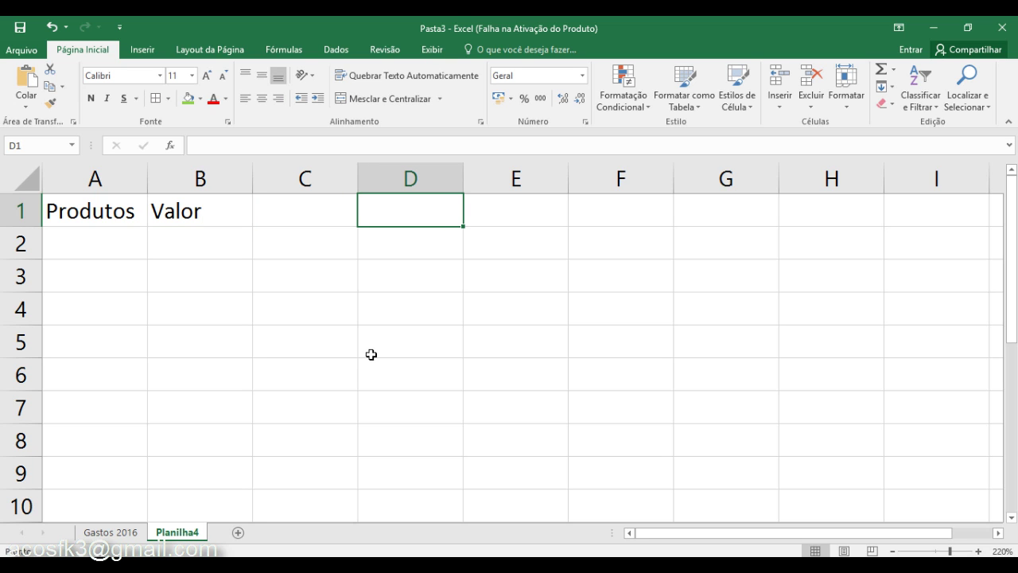
Put the label Add in D1 with a 5% rate in E1
key("Tab")
key("Left")
type("Add")
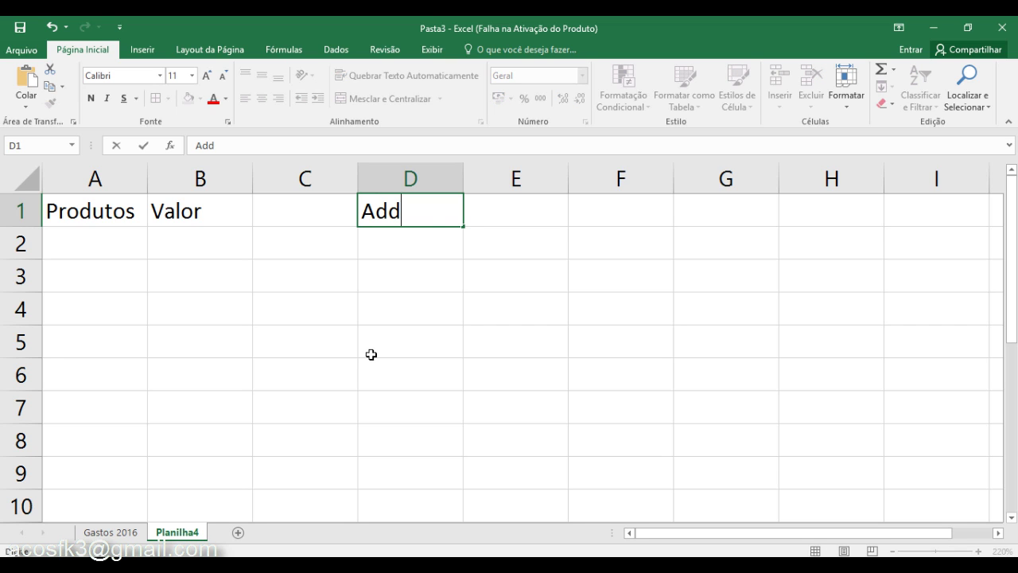
key("Tab")
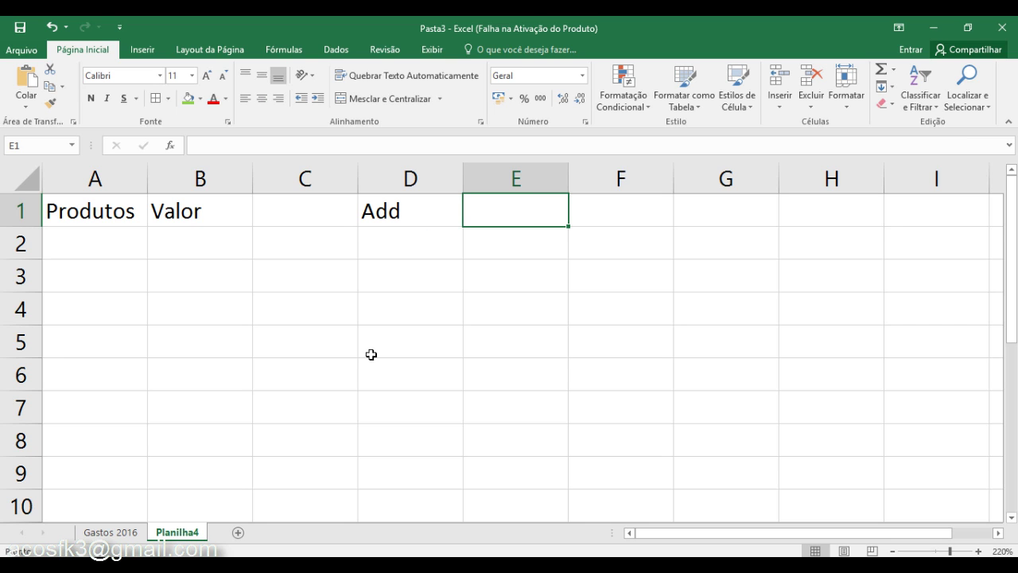
type("%")
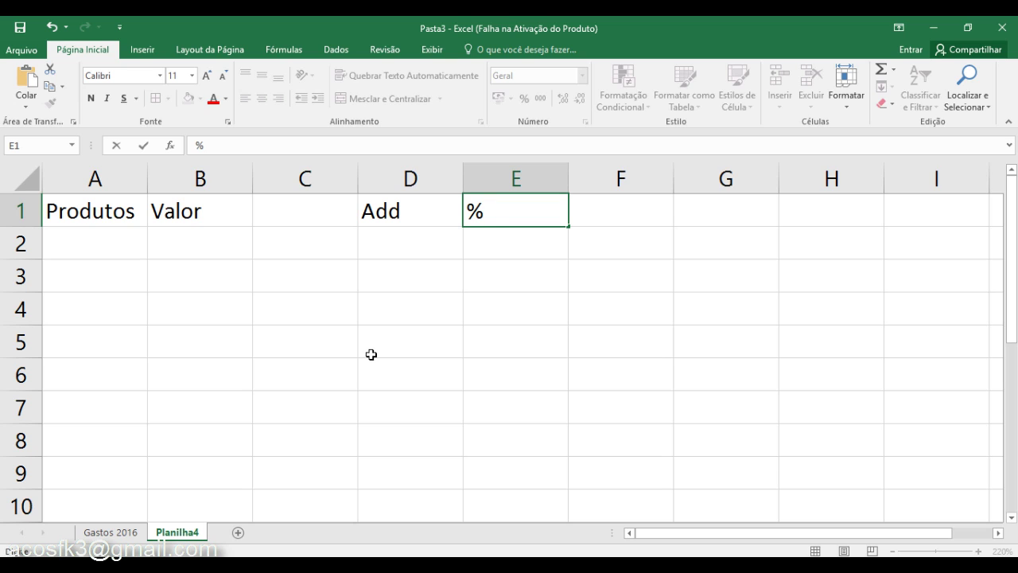
type("%")
key("BackSpace")
key("BackSpace")
type("5%")
key("Return")
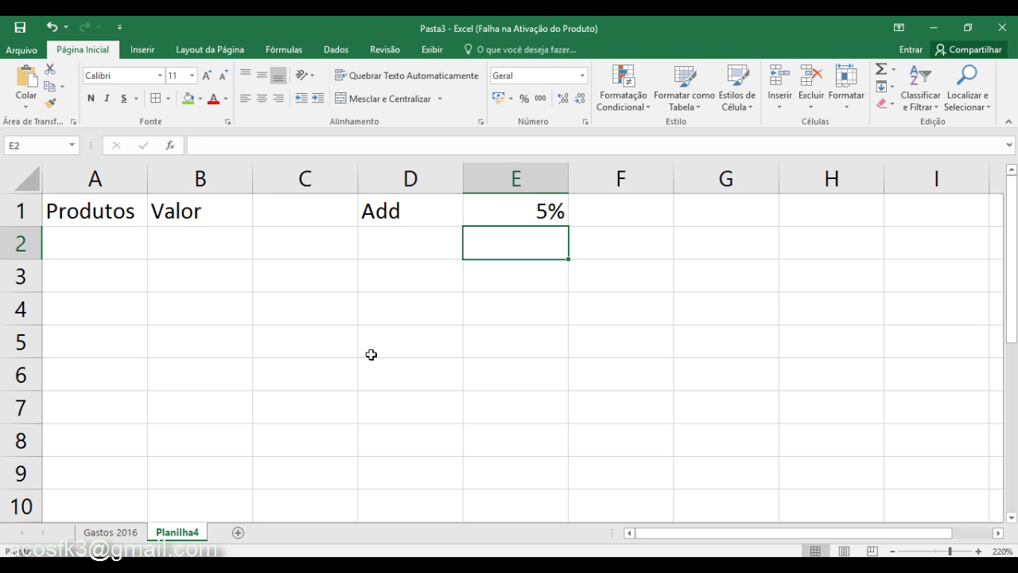
key("Up")
key("Left")
key("Left")
key("Left")
key("Left")
key("Down")
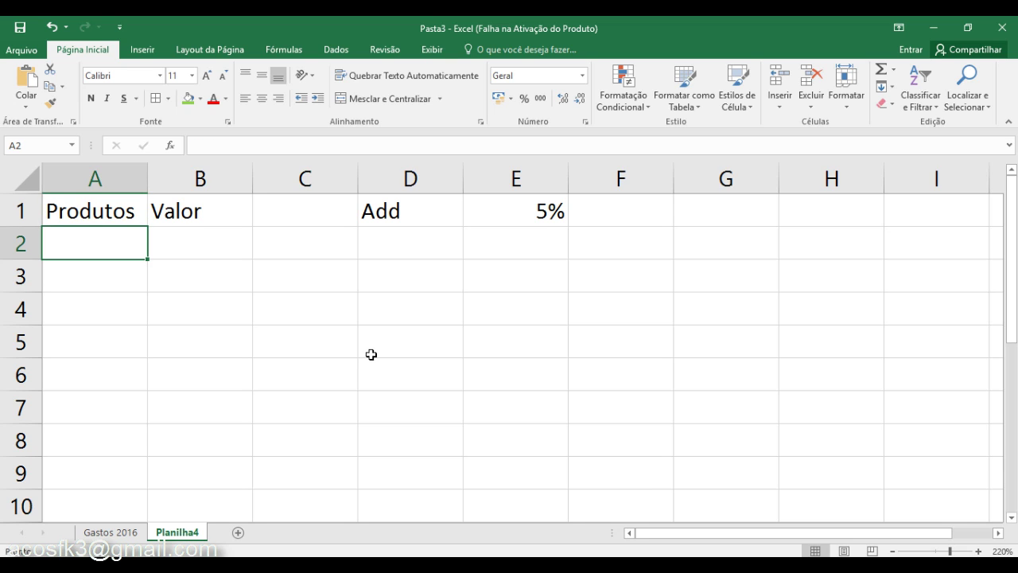
List the products Pera, Uva and Maçã in A2:A4
type("Pera")
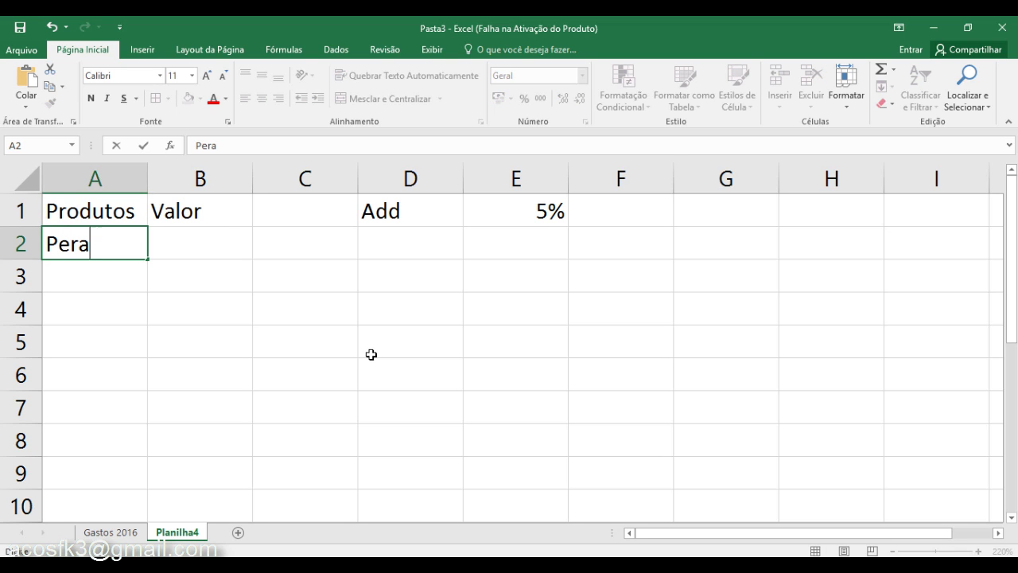
key("Return")
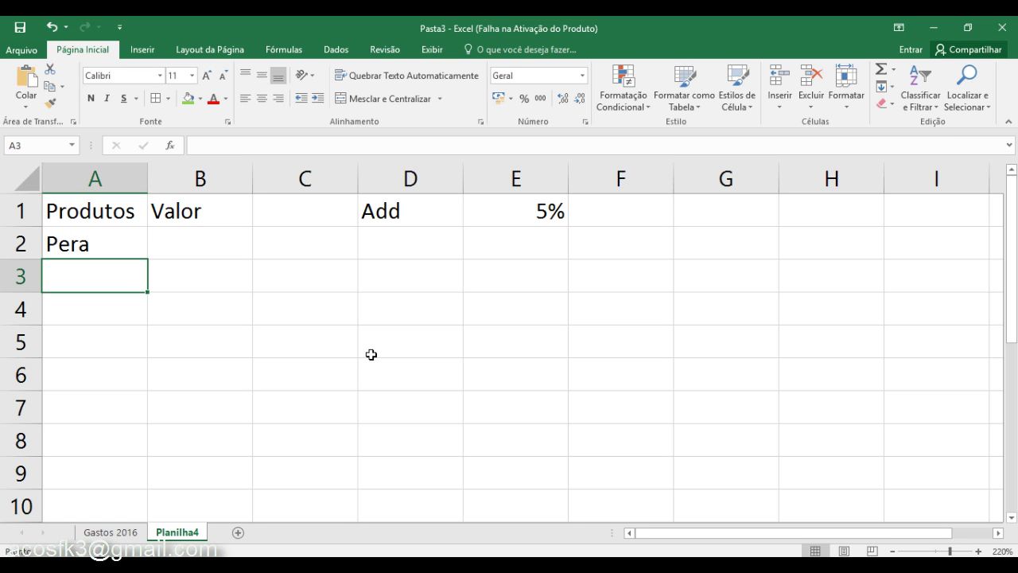
type("Uva")
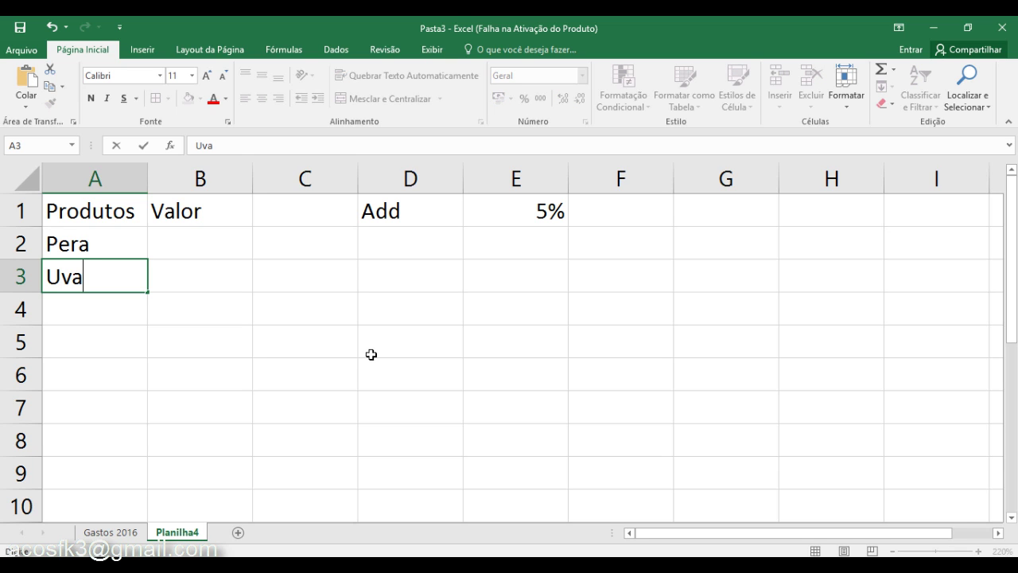
key("Return")
type("Ma")
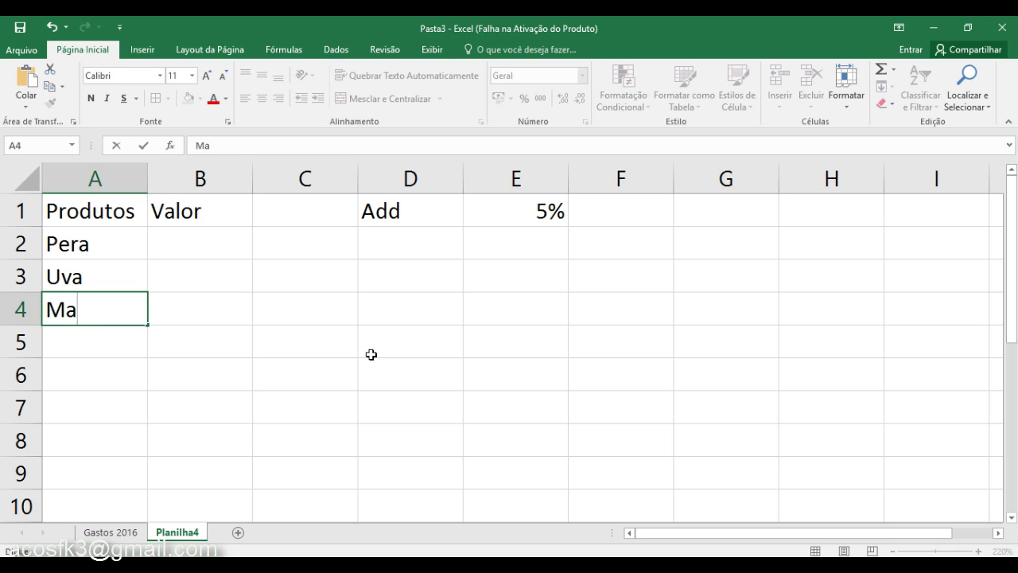
type("çã")
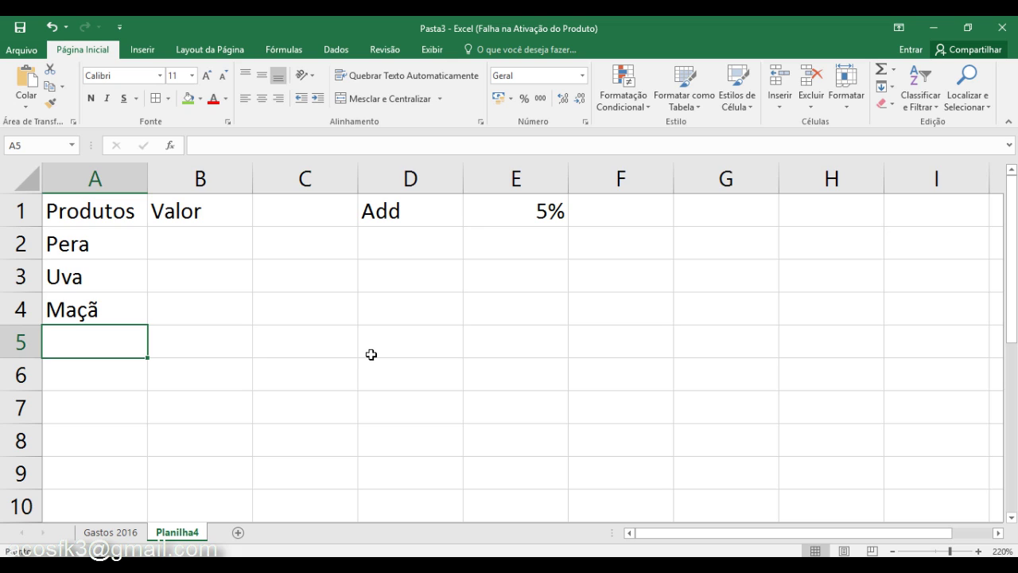
key("Up")
key("Up")
key("Up")
Enter the values 12, 23 and 43 in B2:B4
key("Right")
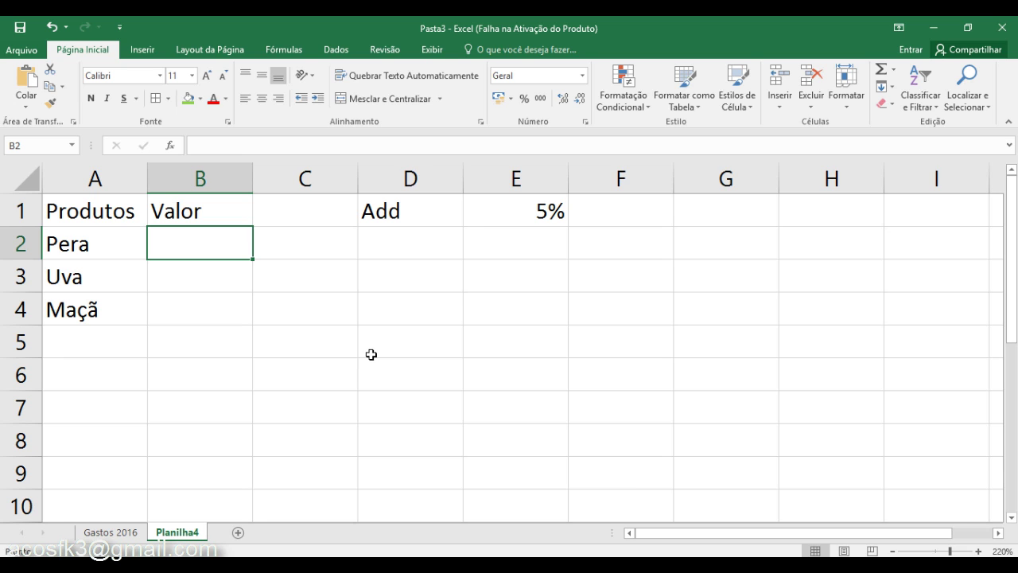
type("12")
key("Return")
type("23")
key("Return")
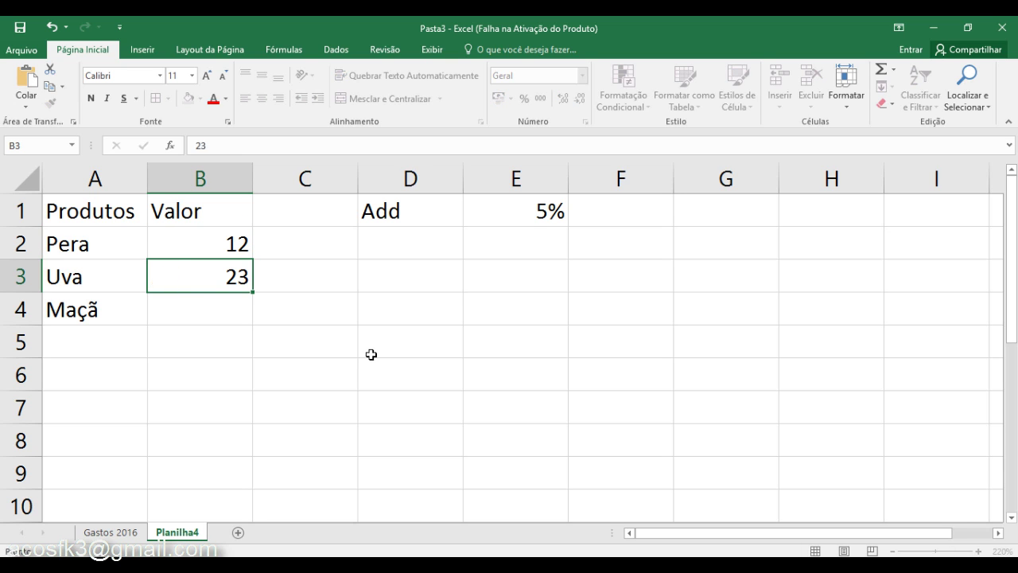
type("43")
key("Return")
Start typing the header Vlr/add in C1
key("Up")
key("Up")
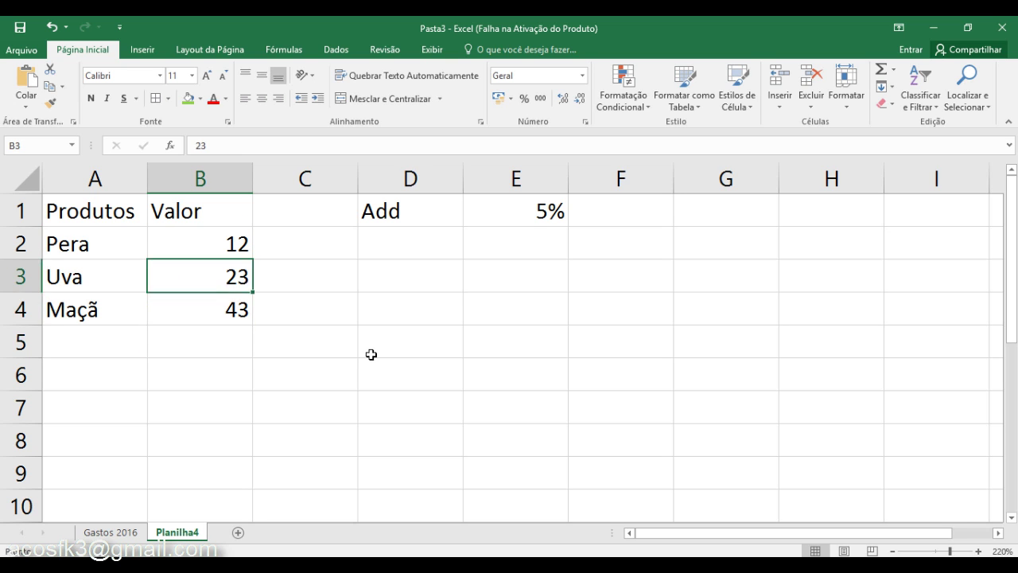
key("Up")
key("Up")
key("Right")
type("Vl")
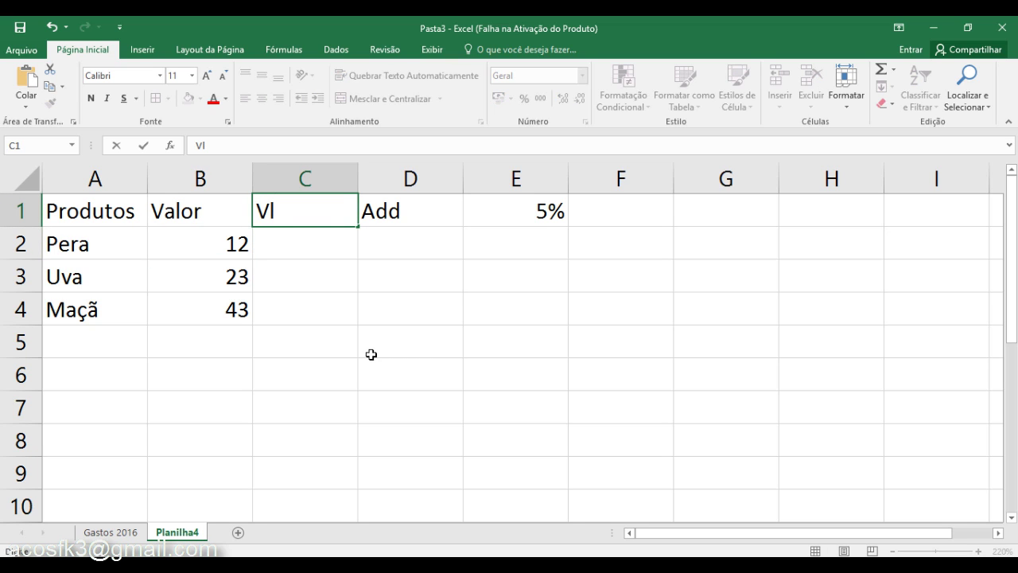
type("r/")
type("a")
type("dd")
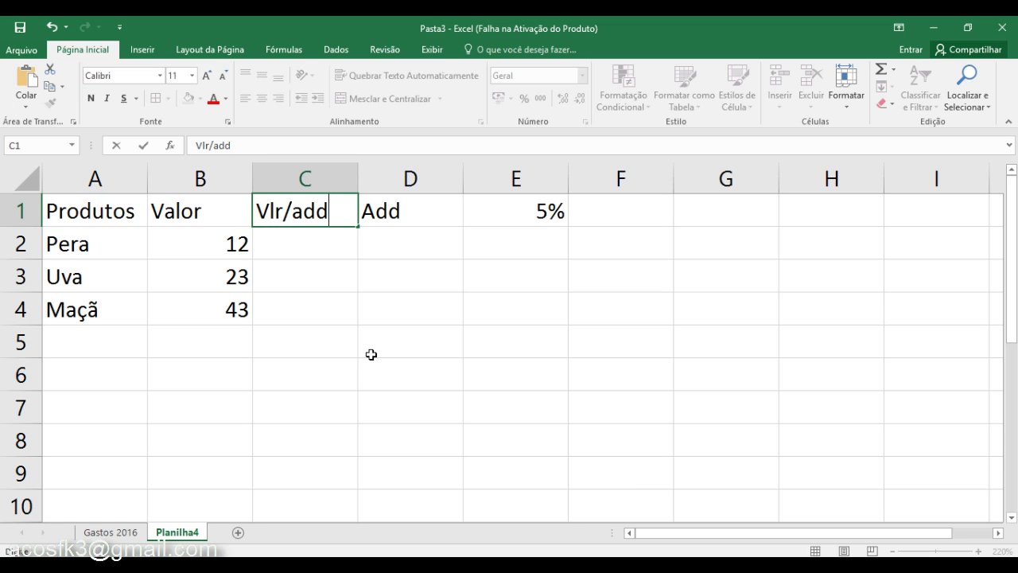
Commit the Vlr/add header and move the Add and 5% pair to F1:G1
key("Return")
left_click_drag(413, 211, 570, 211)
left_click(401, 212)
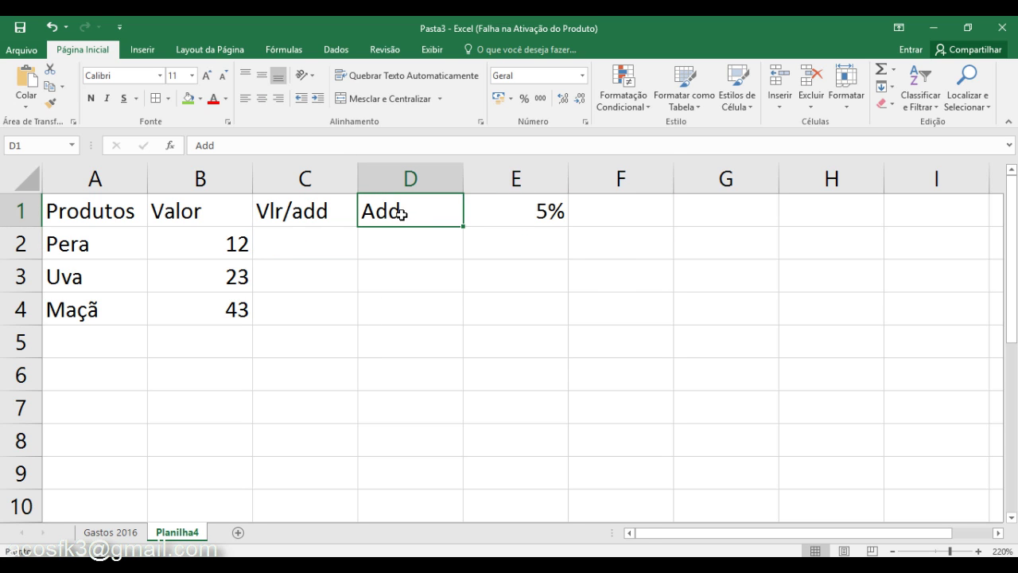
left_click_drag(401, 214, 495, 209)
left_click_drag(432, 229, 589, 209)
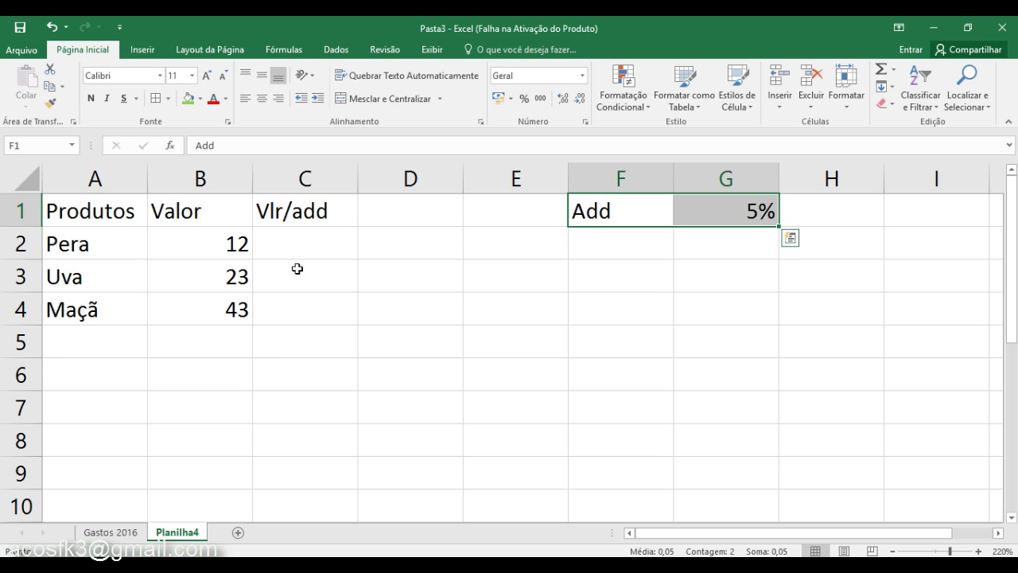
Apply All Borders to the table A1:C4
left_click_drag(112, 209, 284, 311)
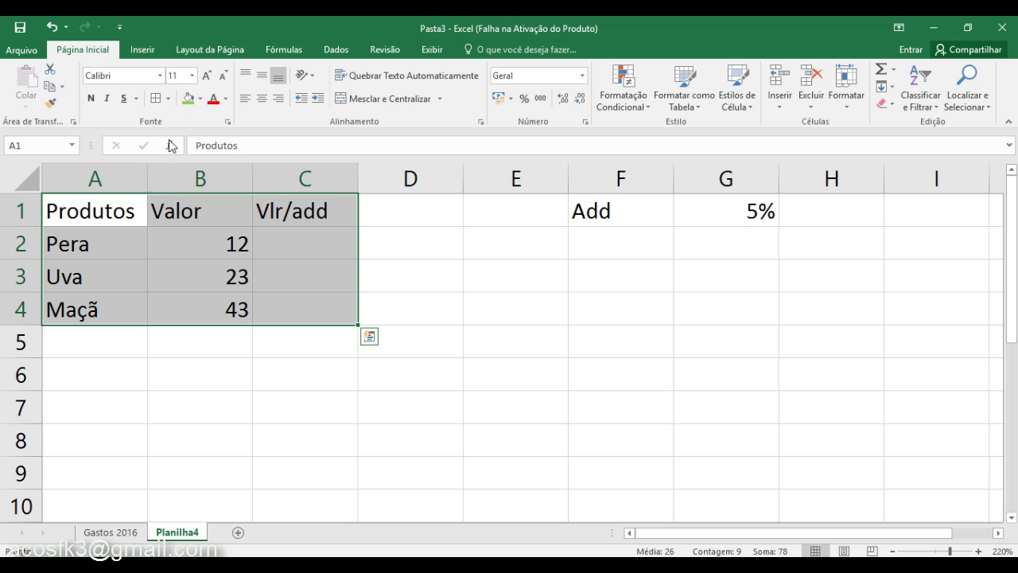
left_click(156, 98)
left_click(344, 398)
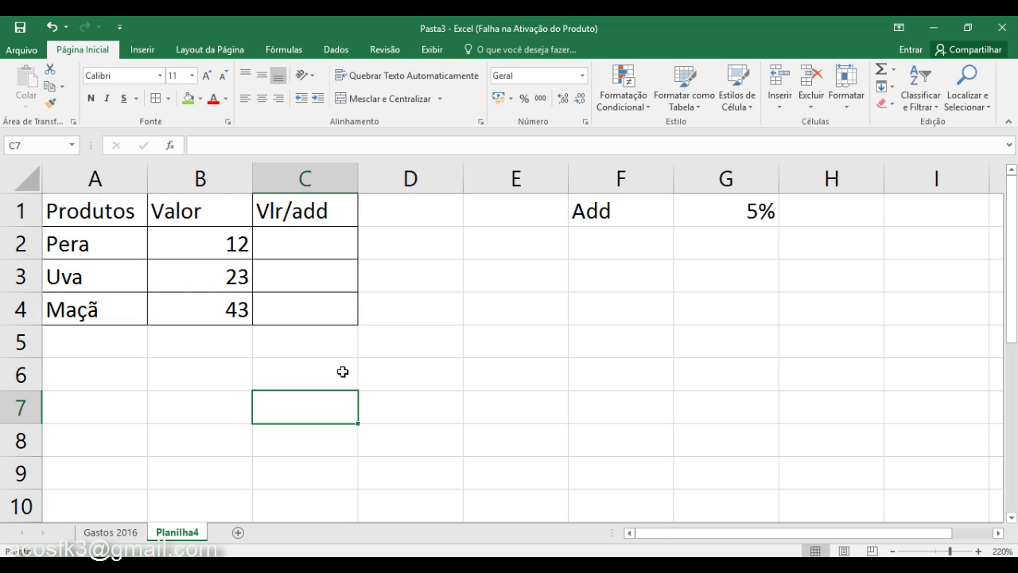
left_click(324, 223)
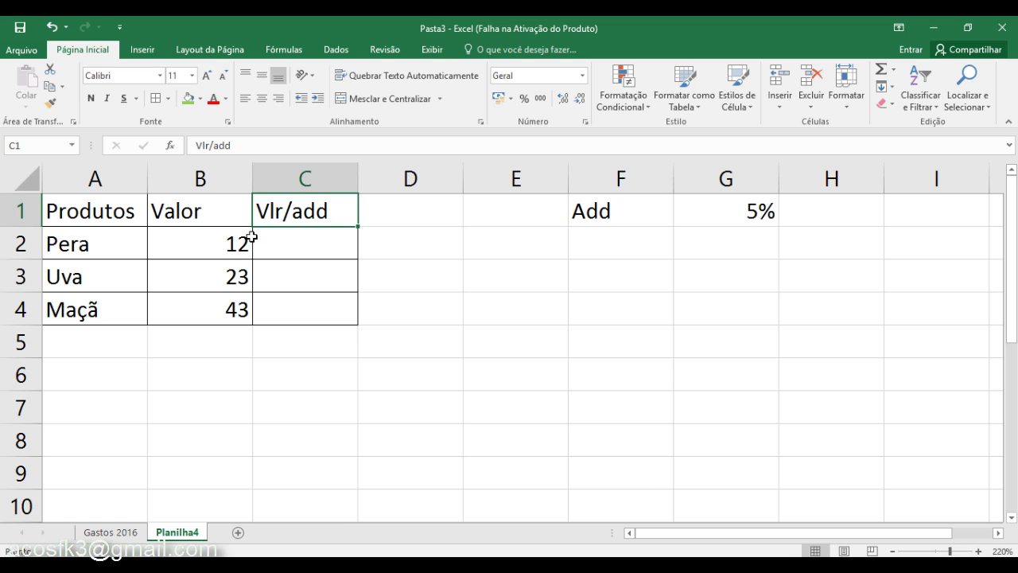
Insert a comment on C1 reading 'Valor com o add', removing the author name
right_click(317, 215)
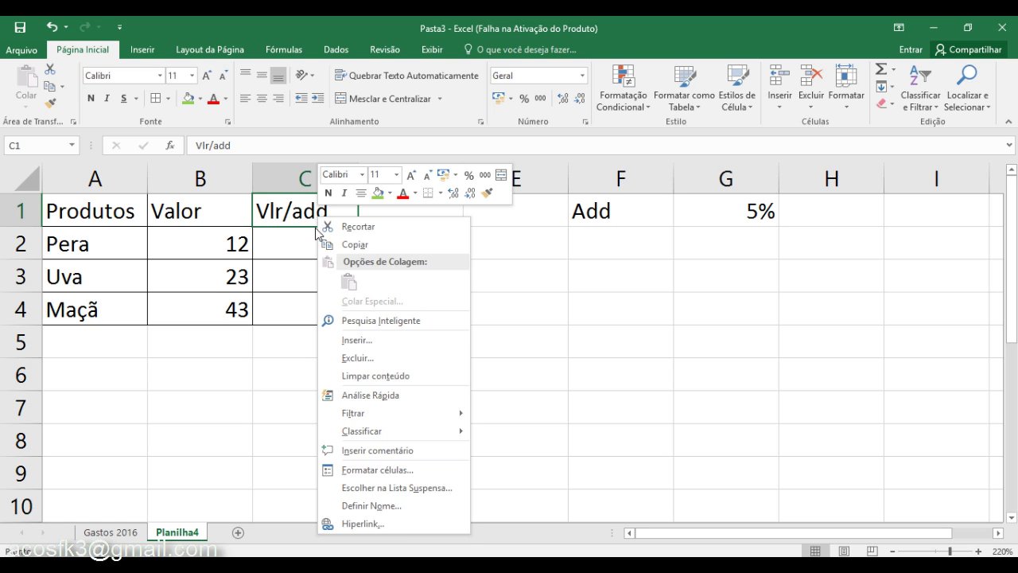
left_click(374, 451)
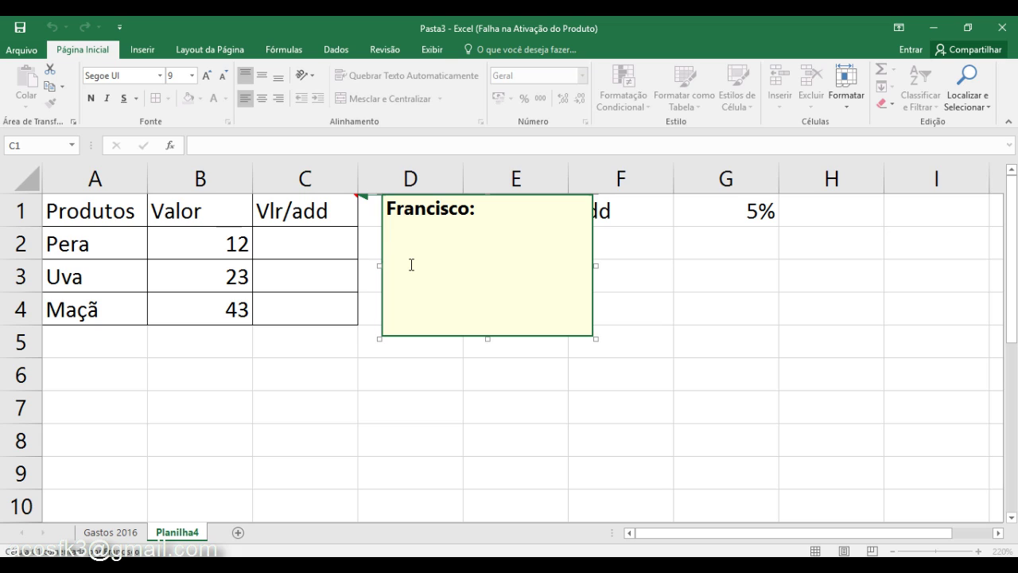
key("BackSpace")
key("BackSpace")
key("BackSpace")
key("BackSpace")
key("BackSpace")
key("BackSpace")
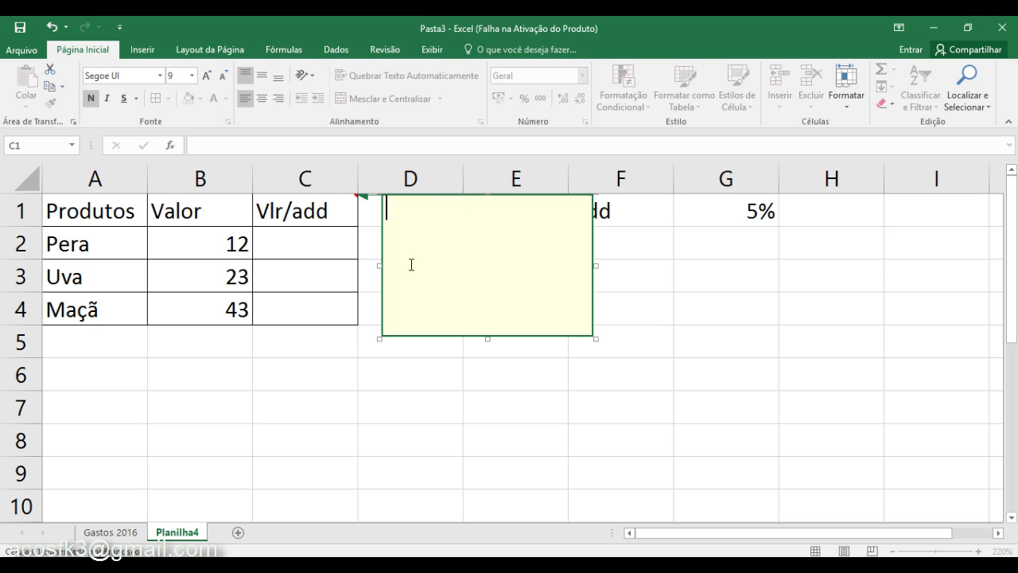
type("V")
type("alor c")
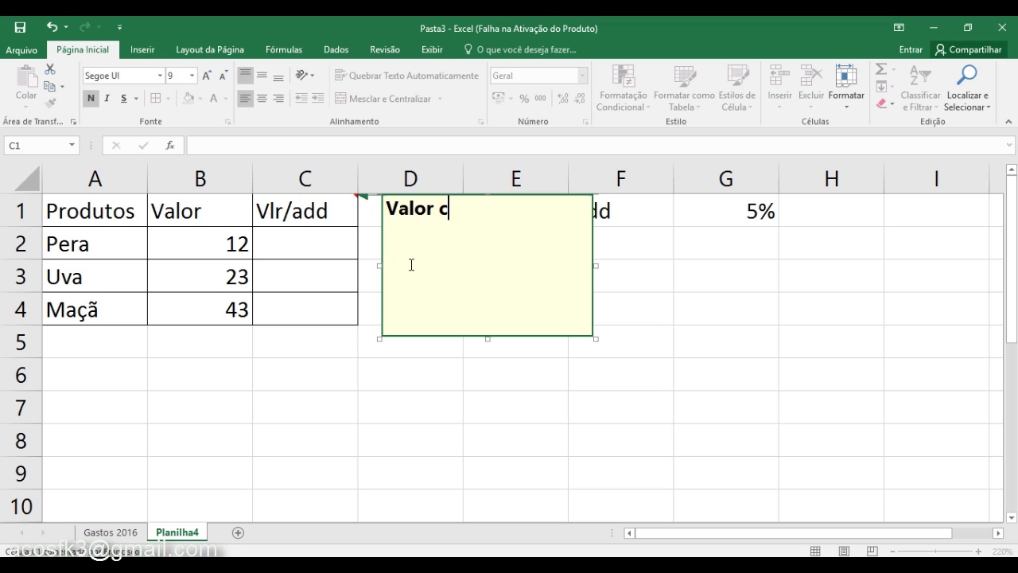
type("om o a")
type("dd")
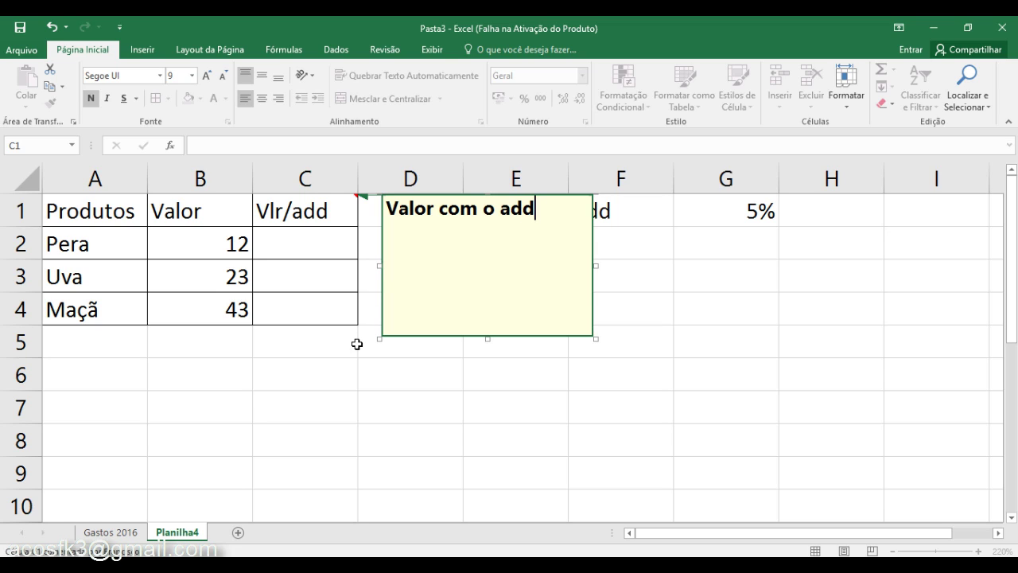
left_click(310, 346)
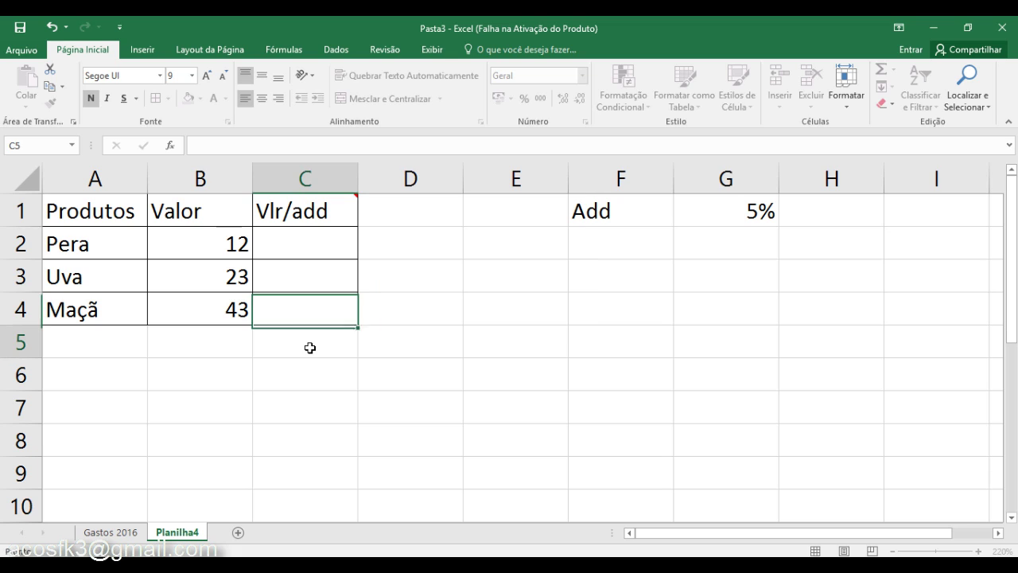
Enter =B2+B2*G1 in C2 so Pera shows 12,6 with 5% added
left_click(298, 257)
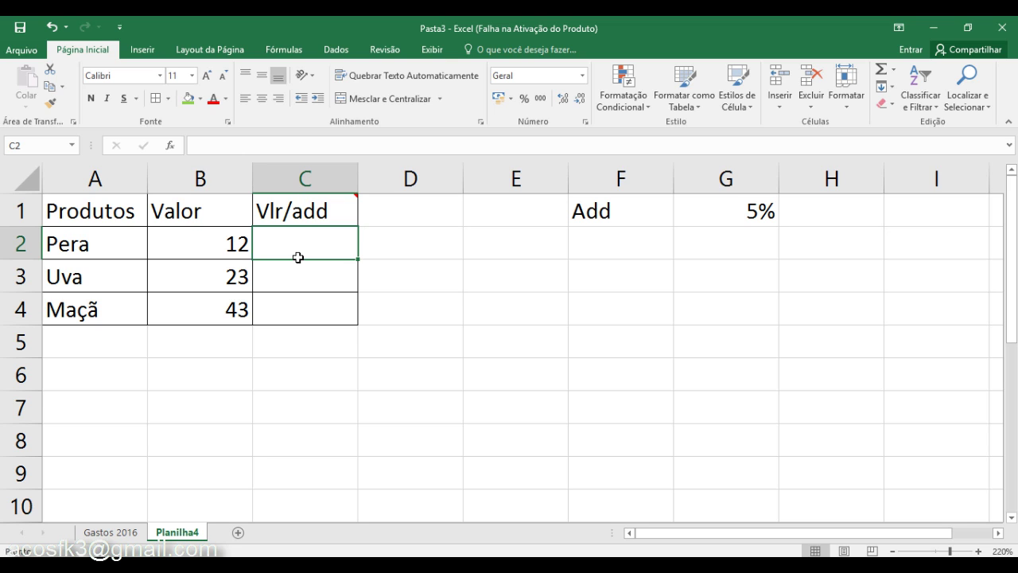
type("=")
left_click(200, 240)
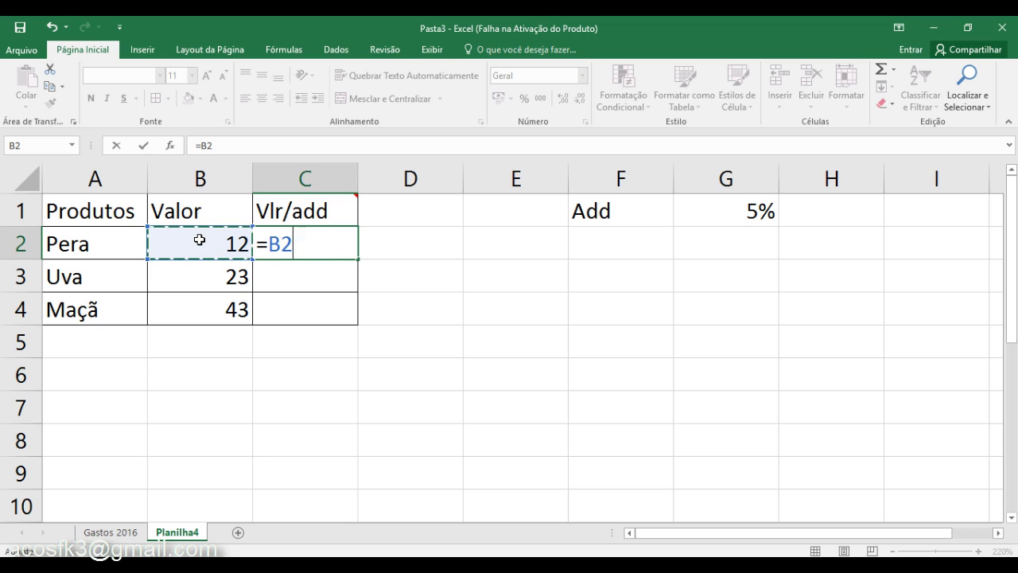
type("+")
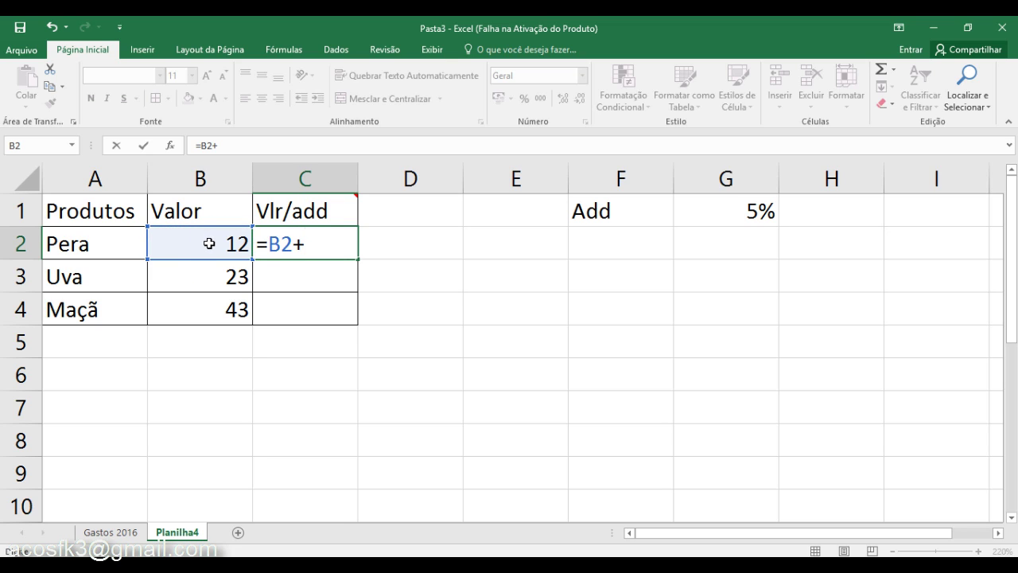
left_click(208, 243)
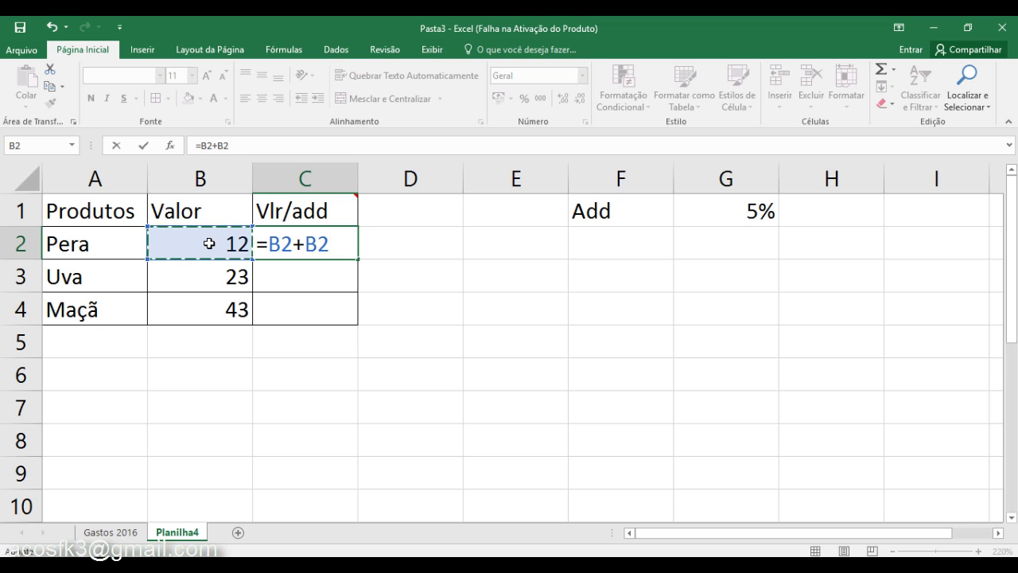
type("*")
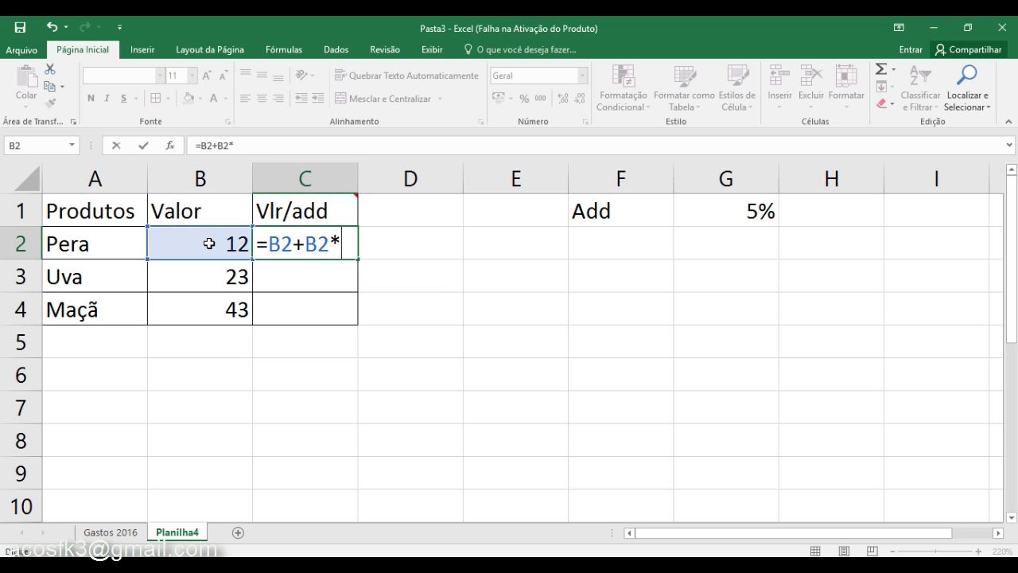
left_click(733, 217)
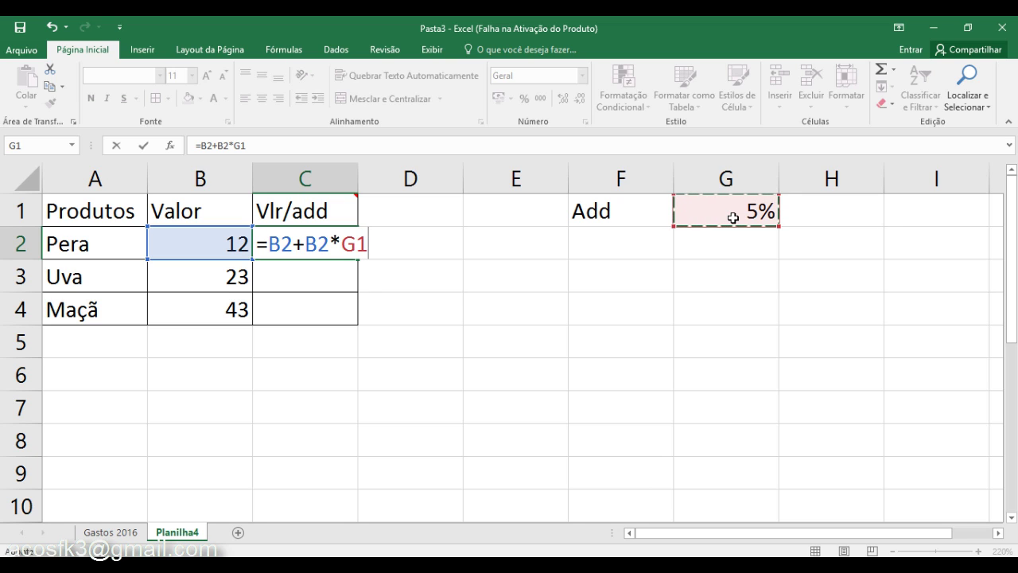
key("Return")
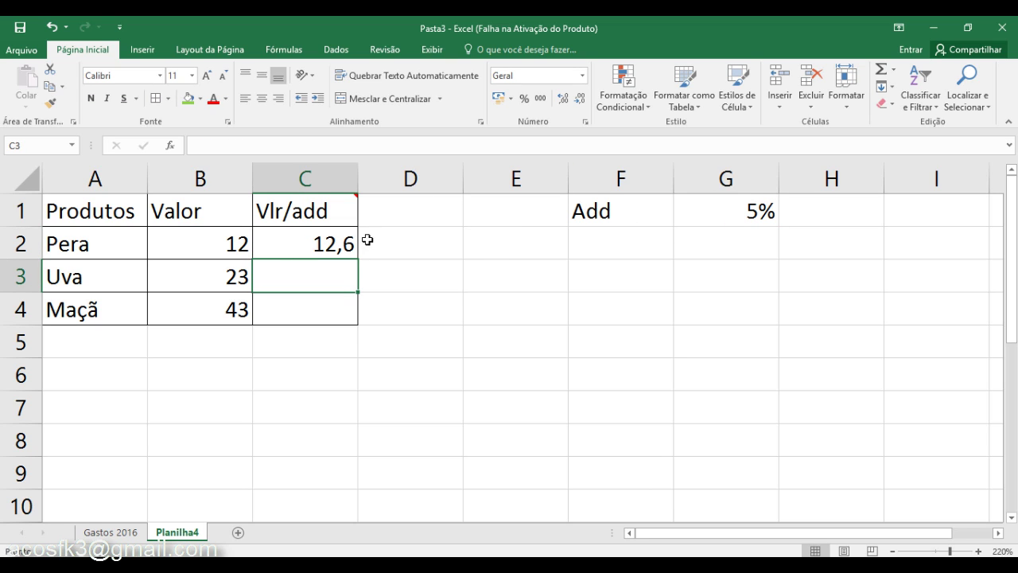
Fill the C2 formula down to C4, then inspect C3's formula =B3+B3*G2
left_click(334, 247)
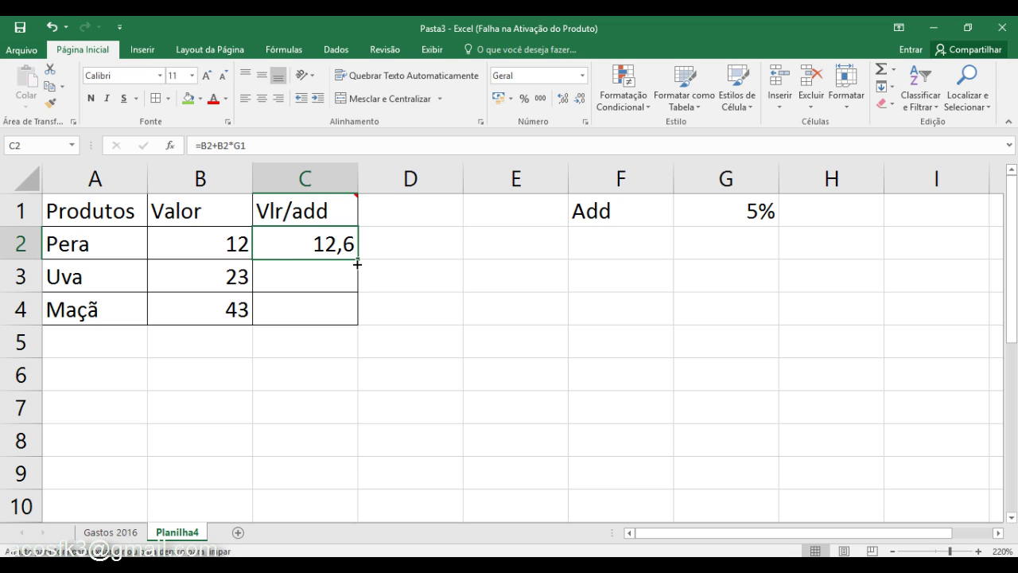
left_click_drag(357, 264, 358, 285)
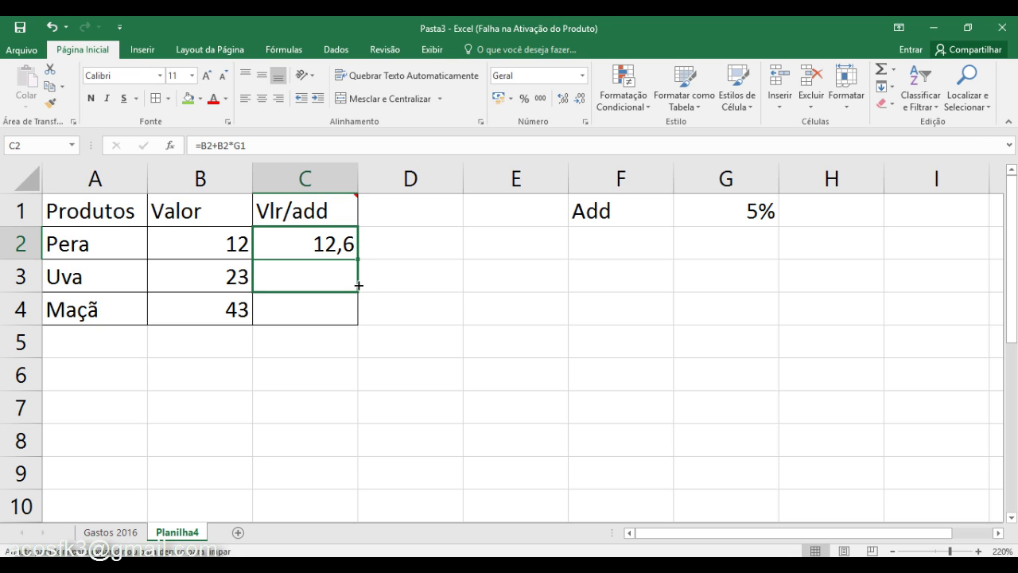
left_click_drag(359, 284, 359, 313)
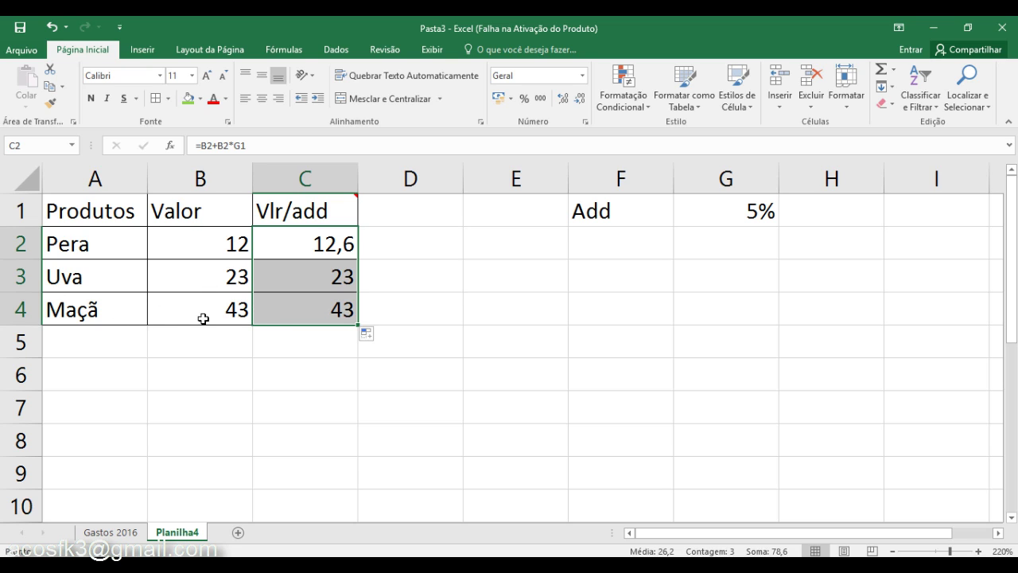
double_click(314, 280)
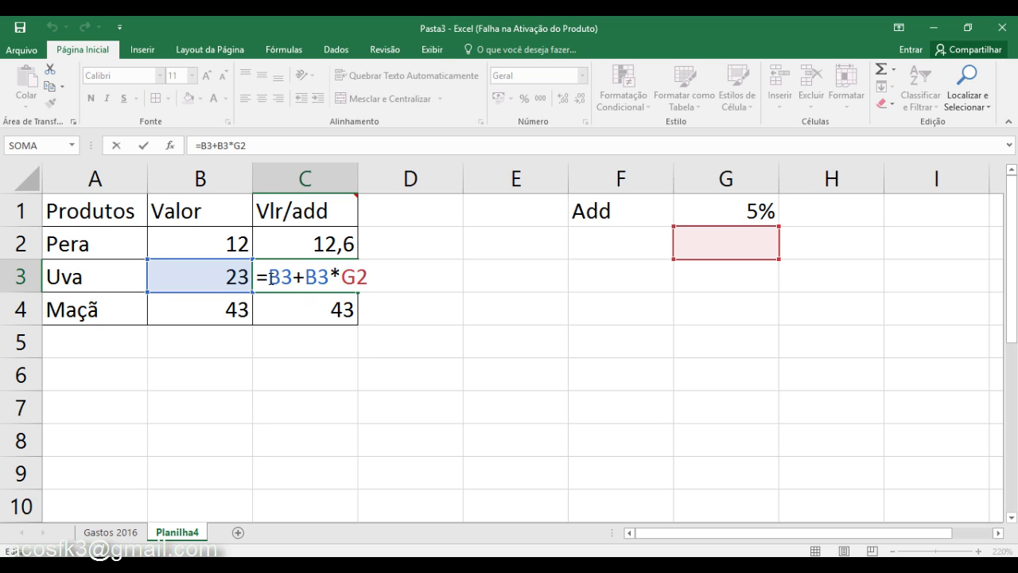
Highlight the B3 references and the shifted G2 reference in C3's formula
left_click_drag(269, 277, 294, 277)
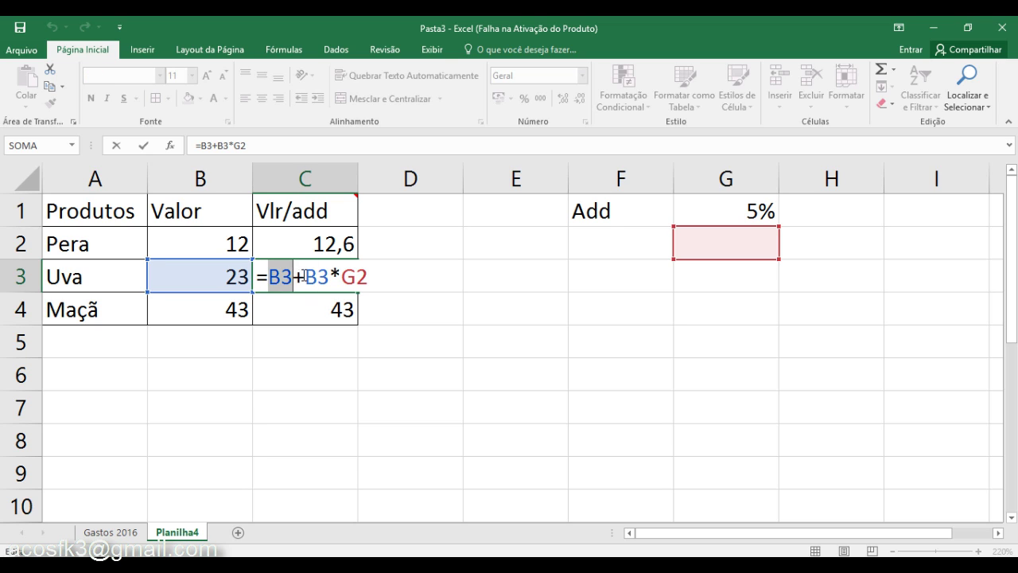
left_click(307, 277)
left_click_drag(306, 277, 369, 278)
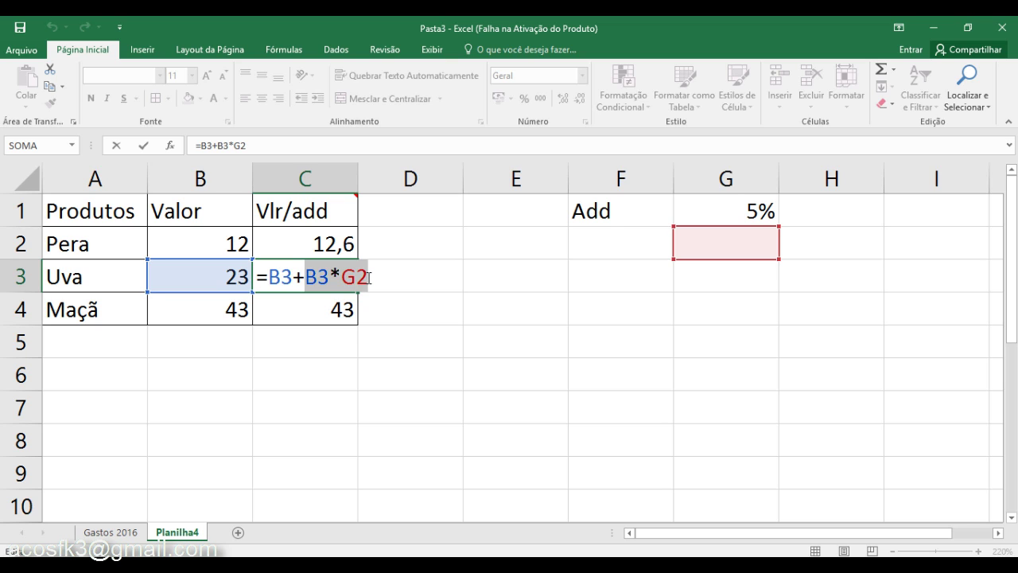
left_click_drag(342, 277, 365, 277)
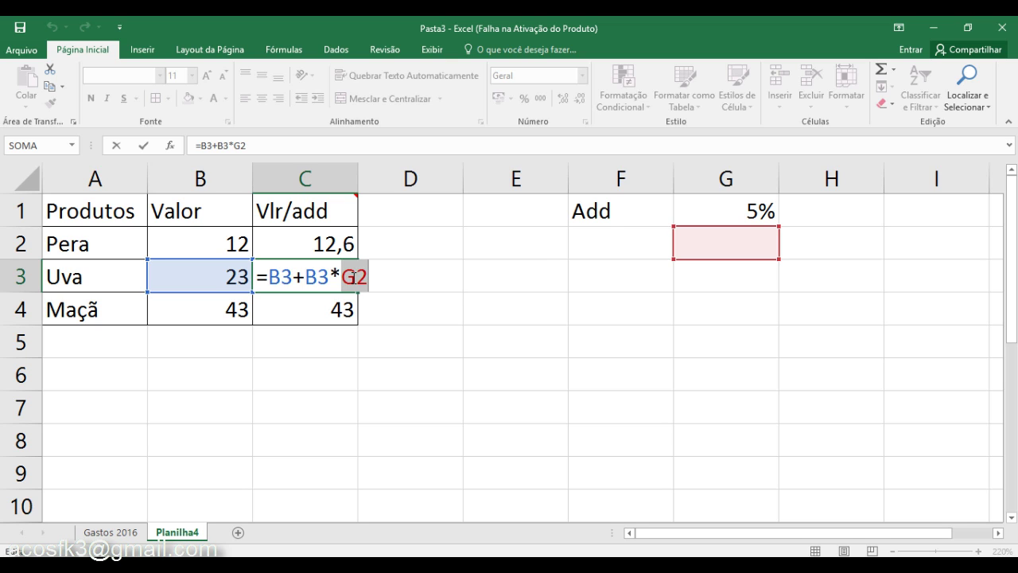
left_click(293, 276)
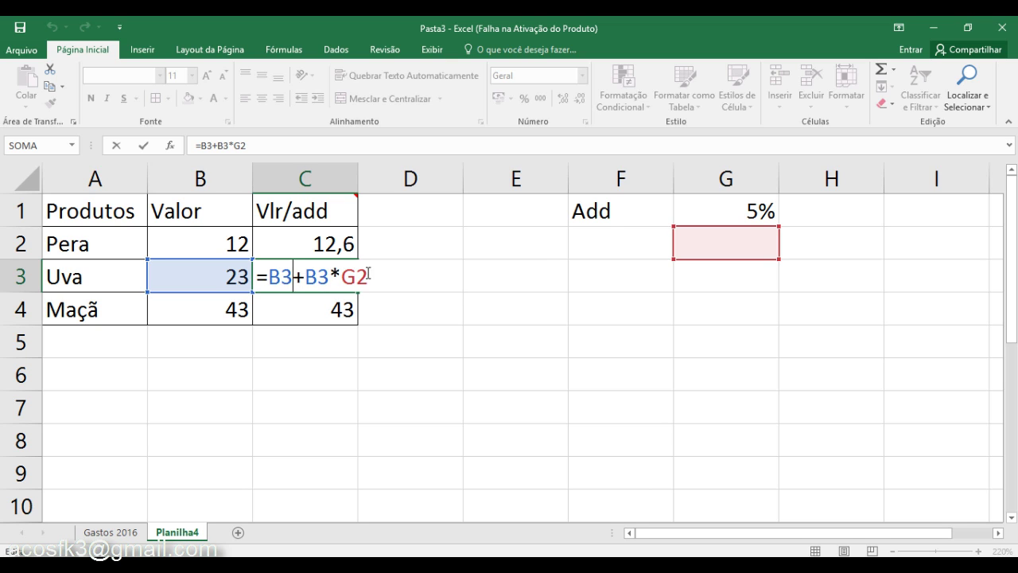
Clear the faulty copied formulas from C3 and C4
left_click_drag(379, 278, 266, 280)
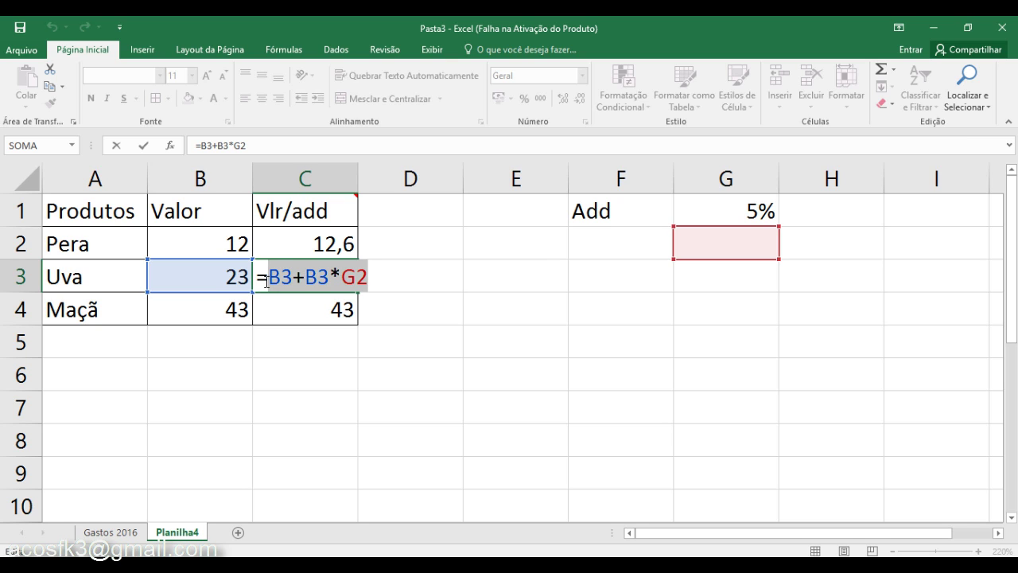
key("Escape")
key("Delete")
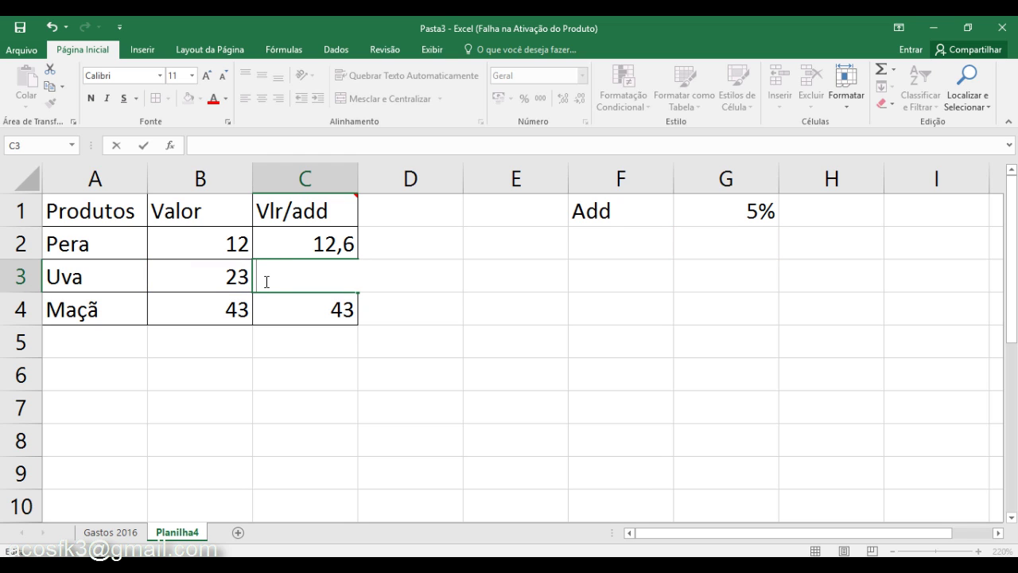
key("Down")
key("Delete")
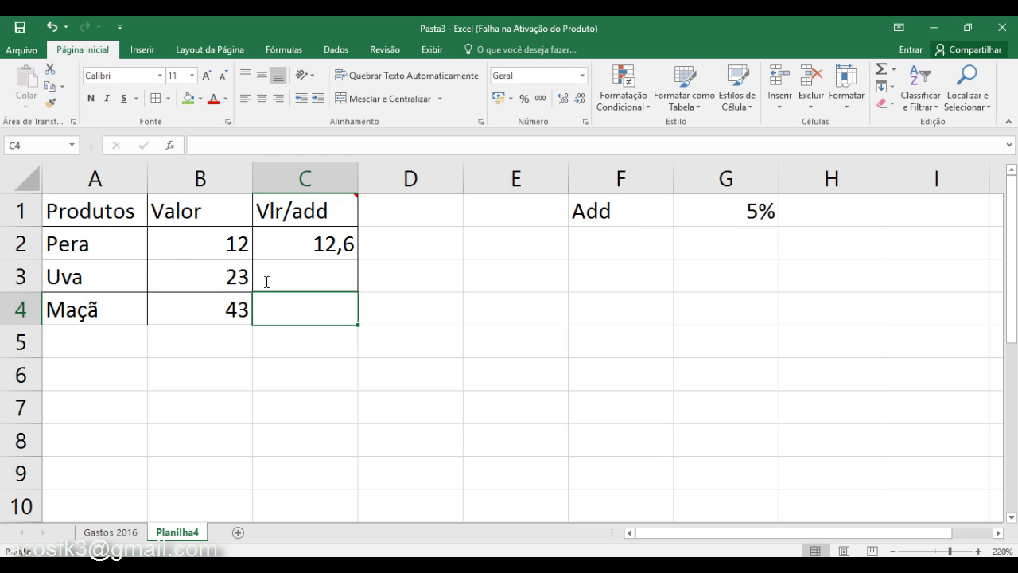
Clear C2's formula and give the Add and 5% cells F1:G1 all borders
left_click(308, 251)
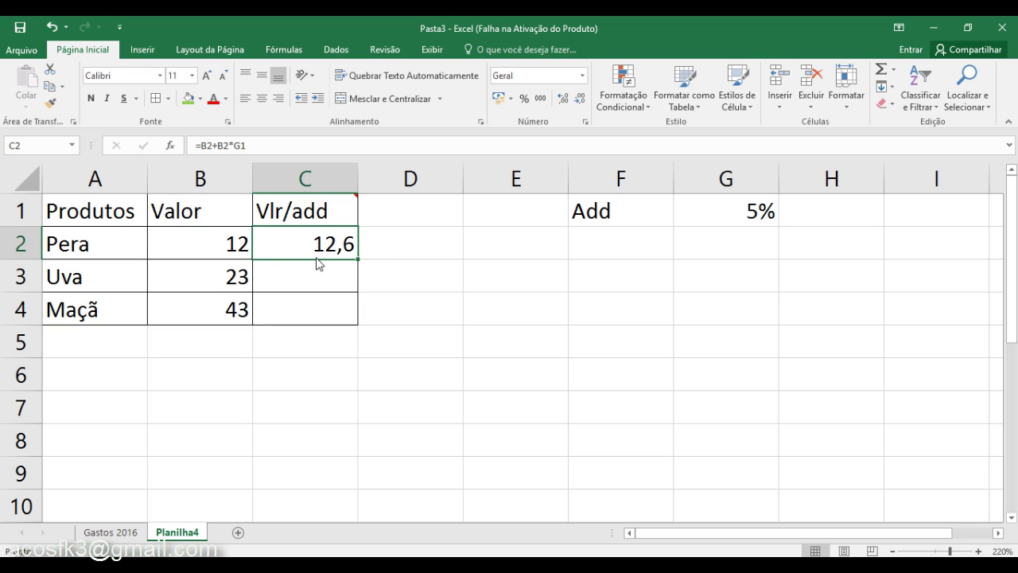
key("Delete")
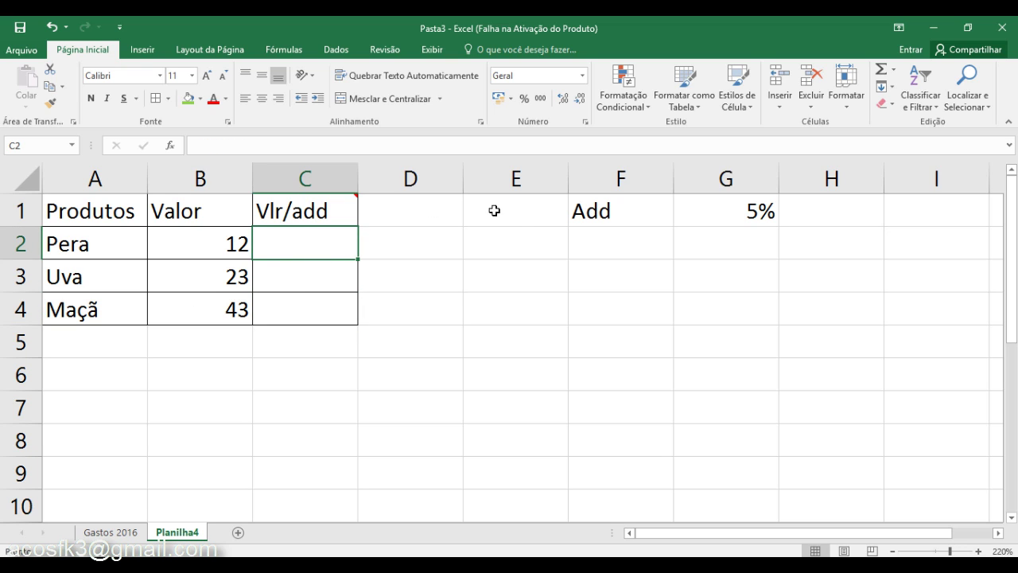
left_click_drag(604, 217, 724, 216)
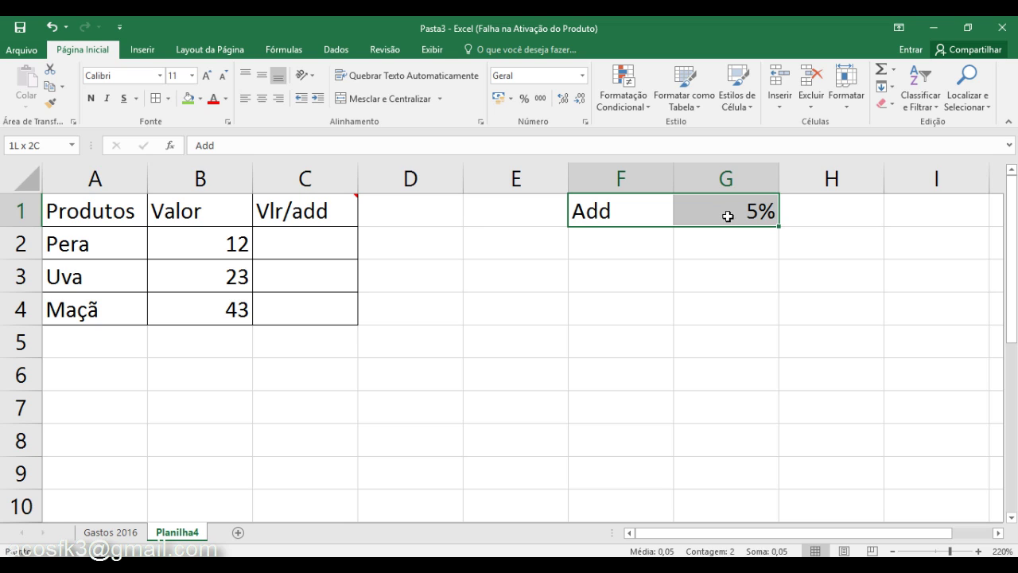
left_click(163, 102)
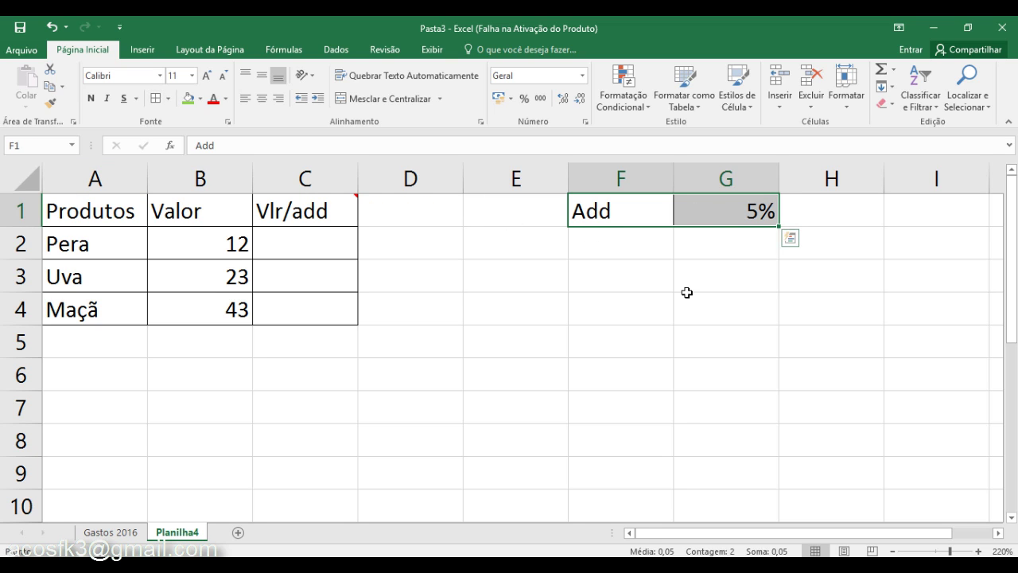
left_click_drag(688, 294, 734, 216)
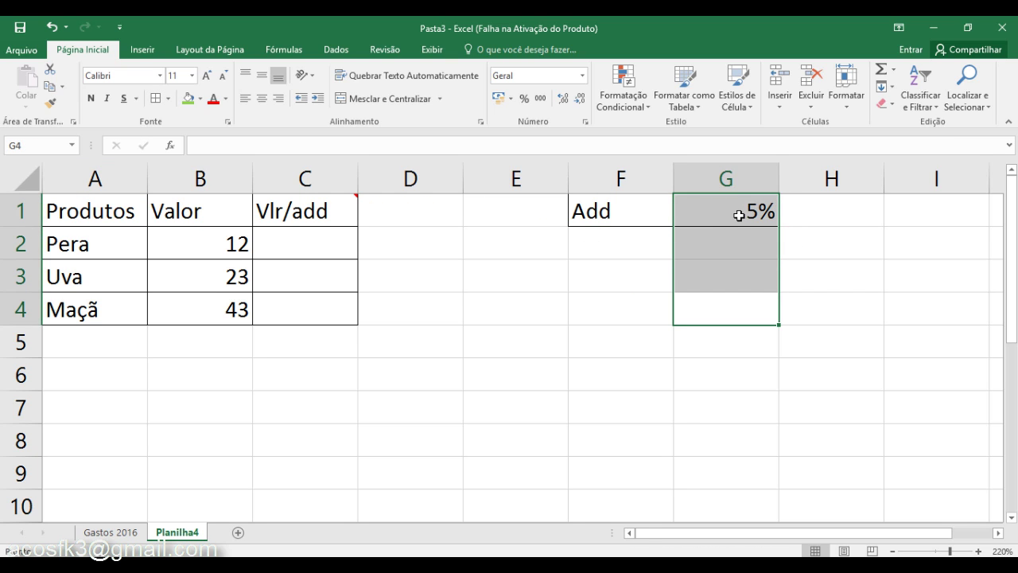
Name the 5% cell G1 'Add', referring to =Planilha4!$G$1
left_click(739, 215)
right_click(739, 214)
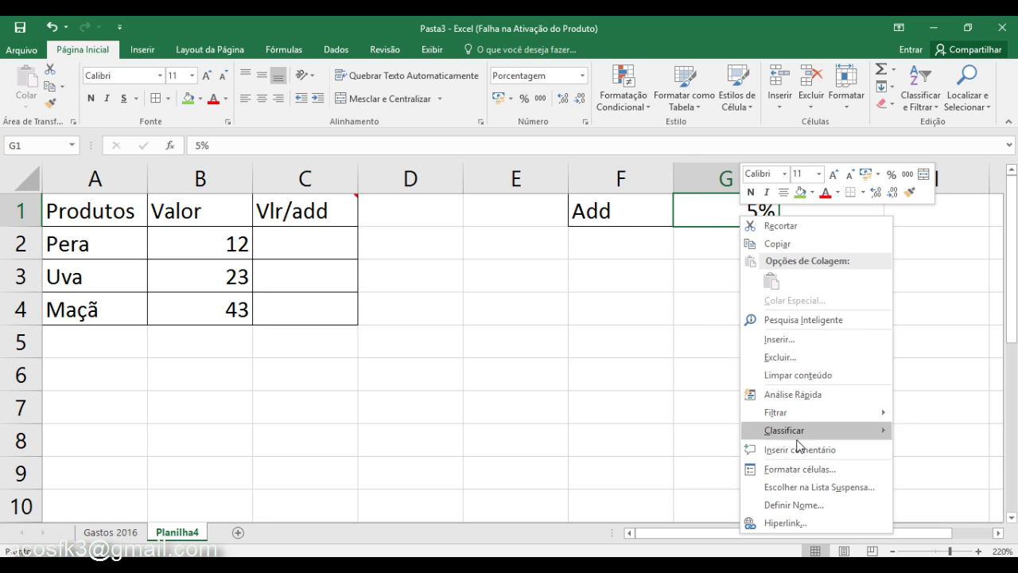
left_click(794, 504)
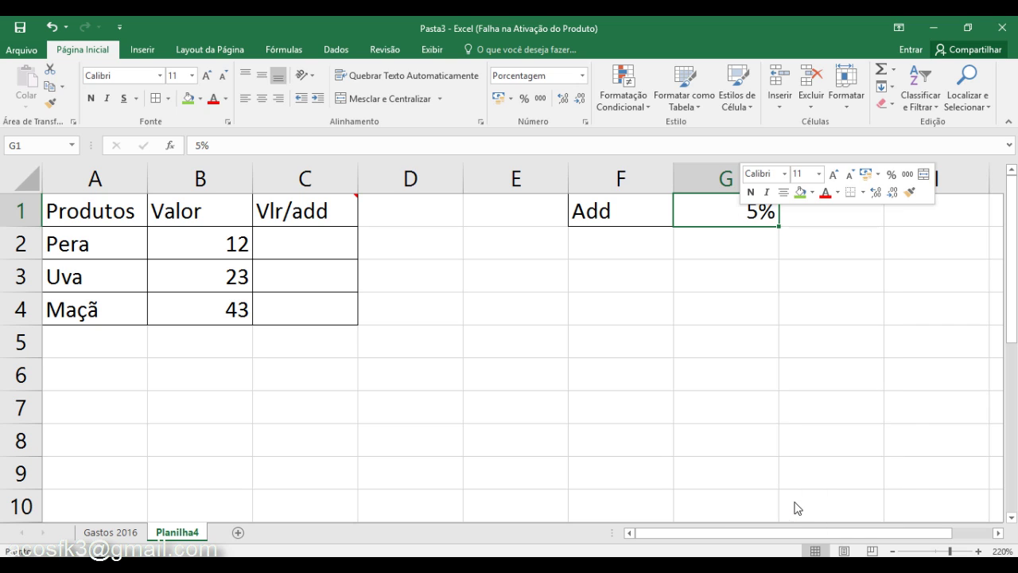
left_click_drag(757, 400, 653, 317)
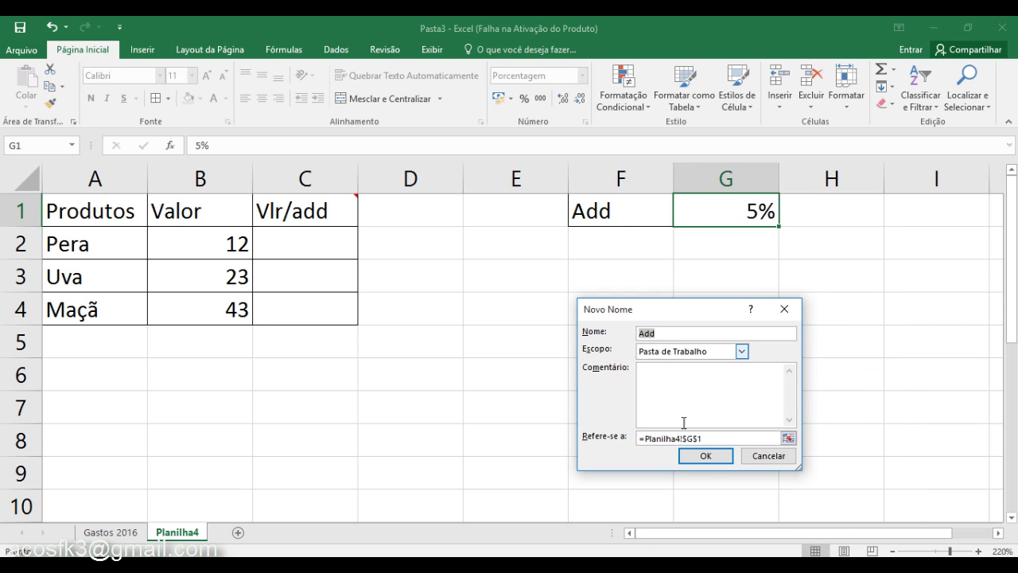
left_click(705, 458)
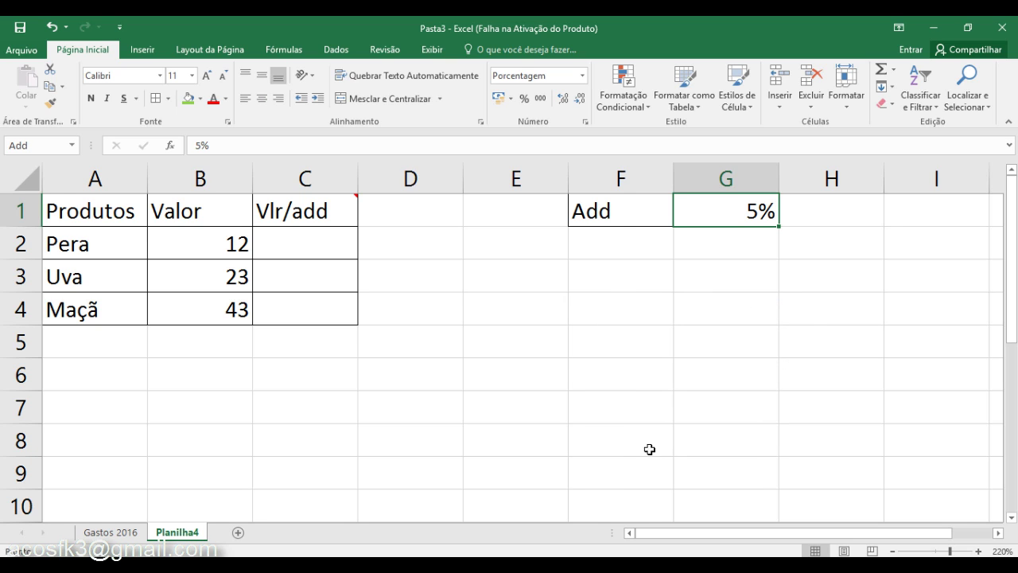
Enter =B2+B2*Add in C2 so Pera's Vlr/add shows 12,6
left_click(300, 240)
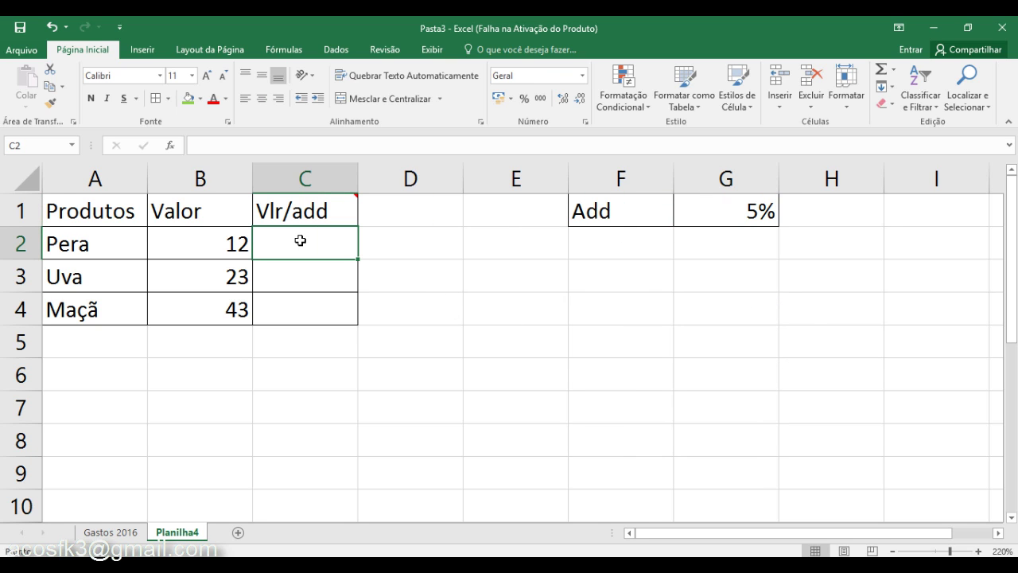
type("=")
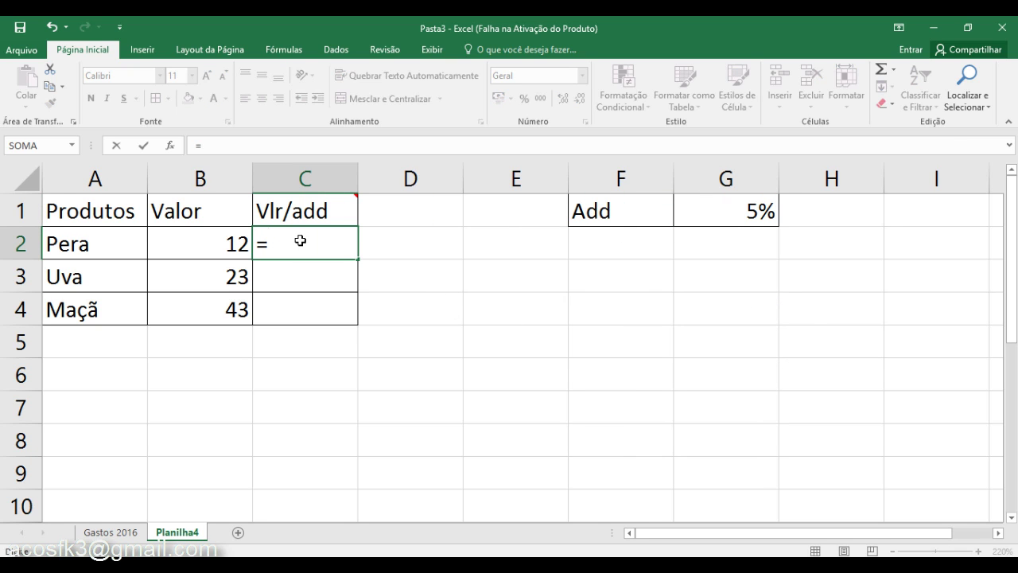
left_click(178, 248)
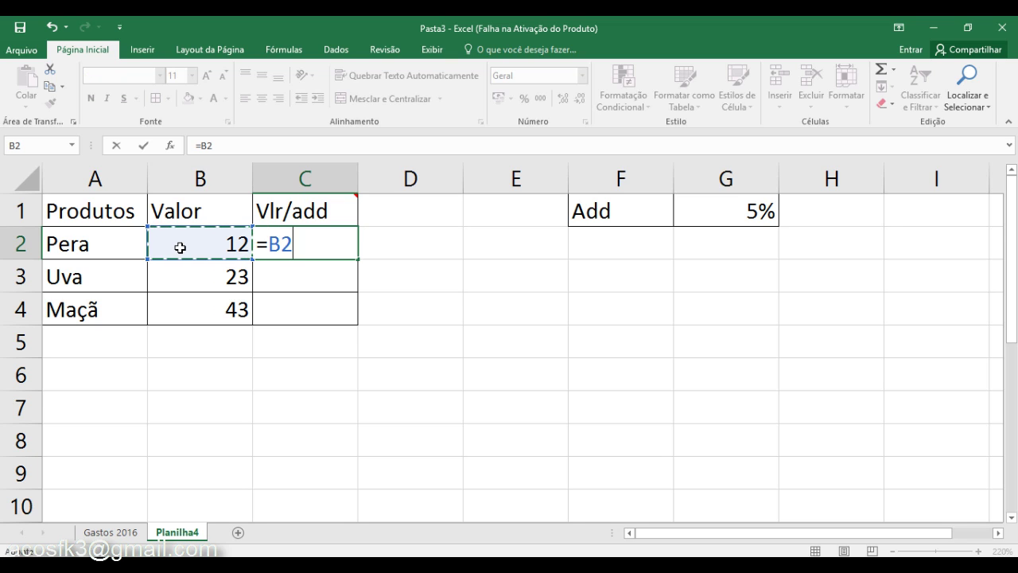
type("+")
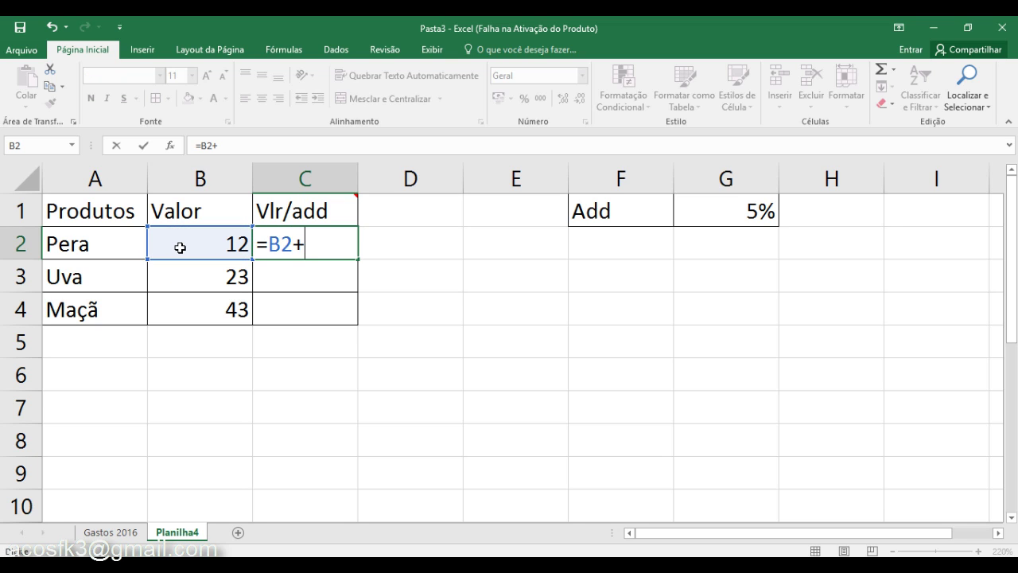
left_click(180, 247)
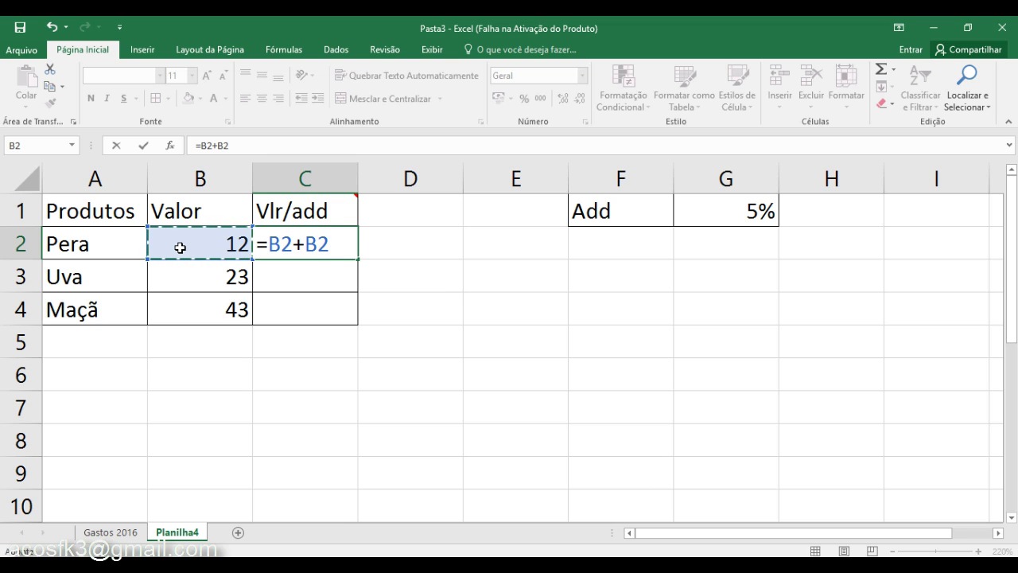
type("*a")
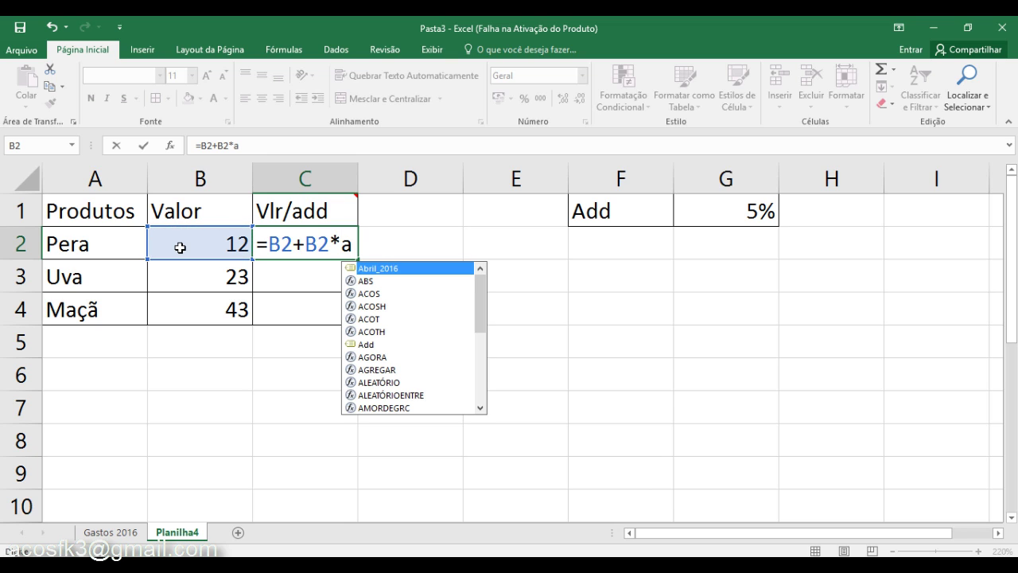
type("dd")
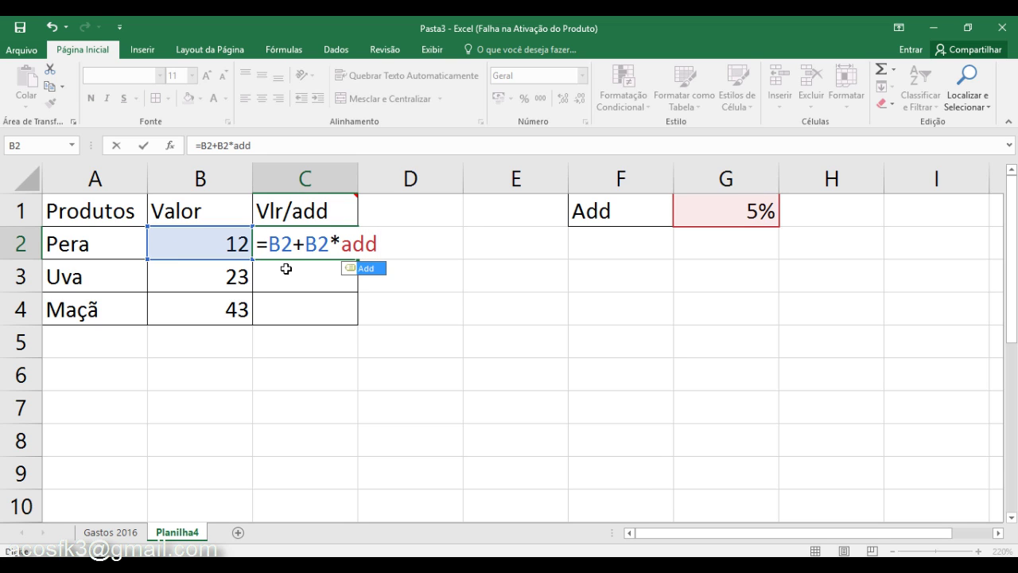
key("Return")
Review the C2 formula =B2+B2*Add and confirm it unchanged
left_click(332, 239)
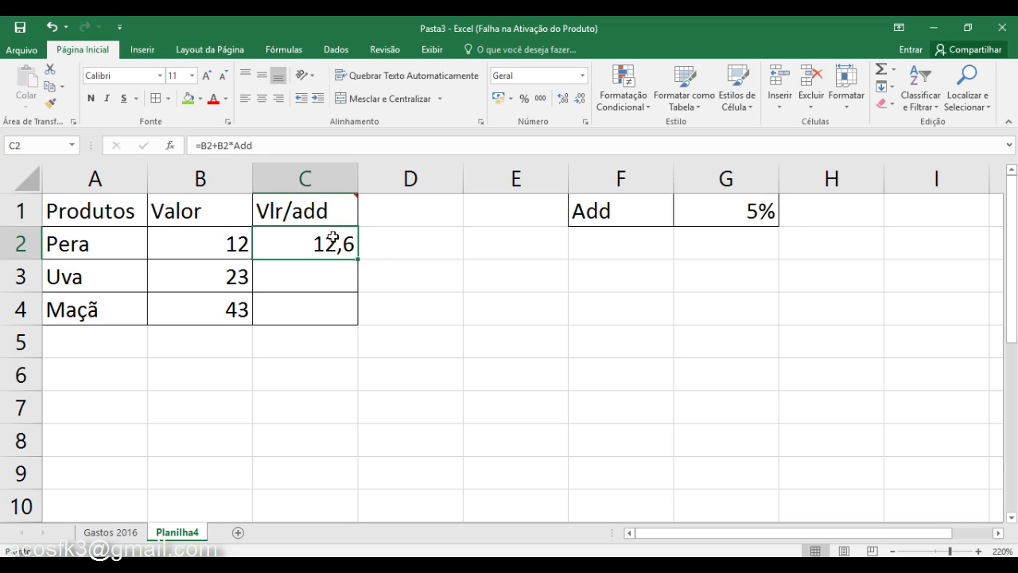
double_click(332, 240)
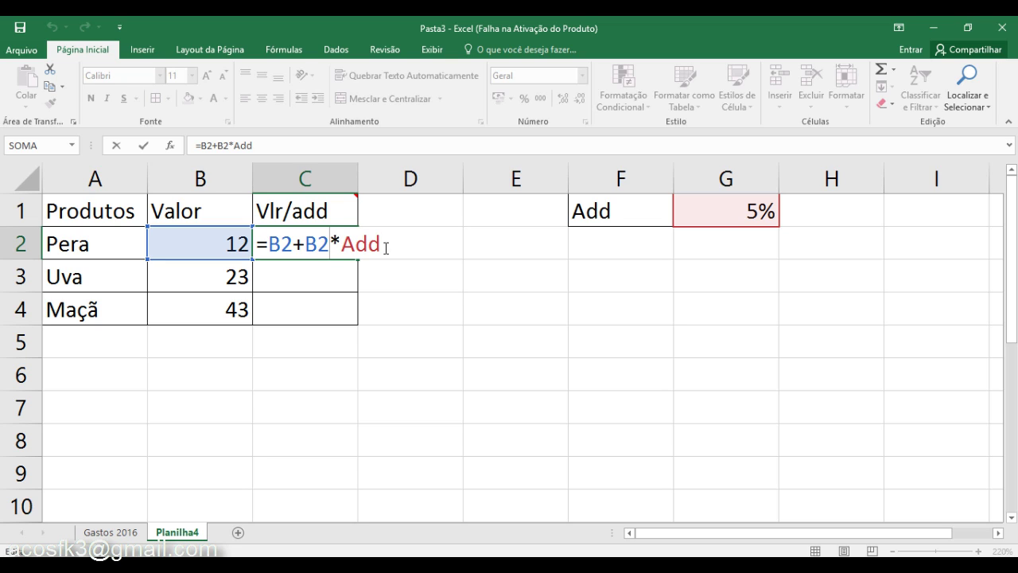
key("Return")
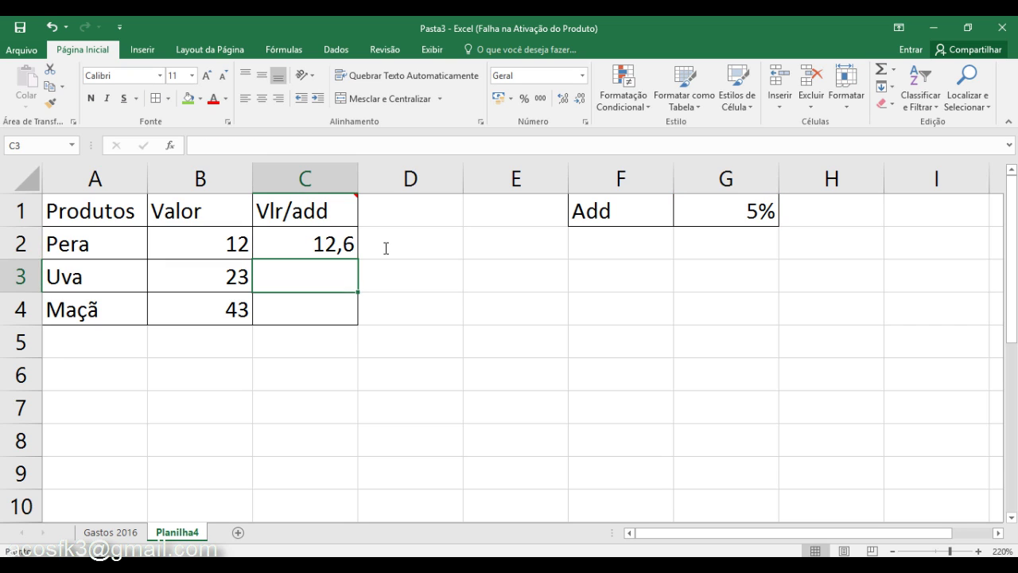
Fill the C2 formula down through C4 for Uva and Maçã
key("Up")
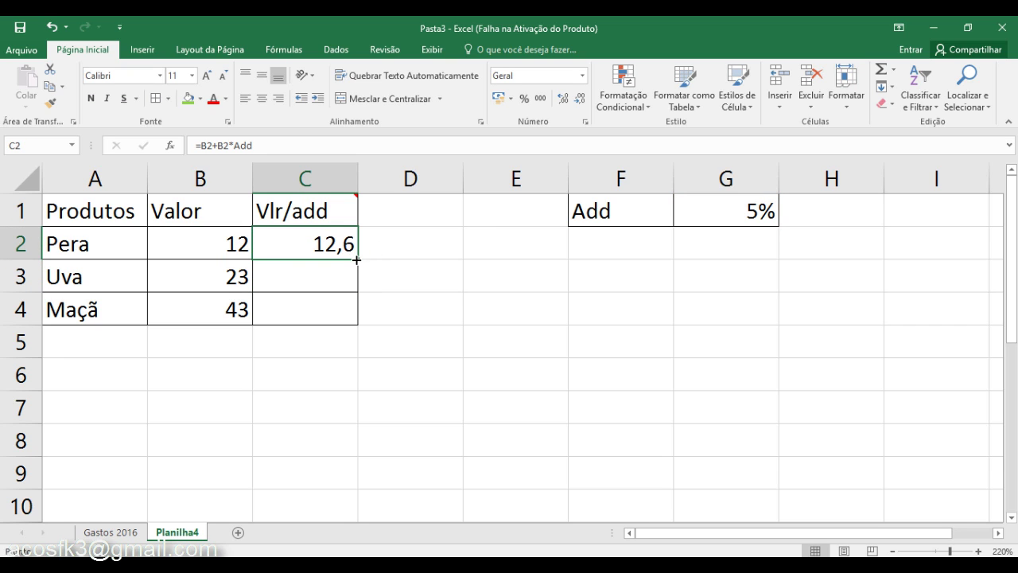
left_click_drag(356, 259, 355, 320)
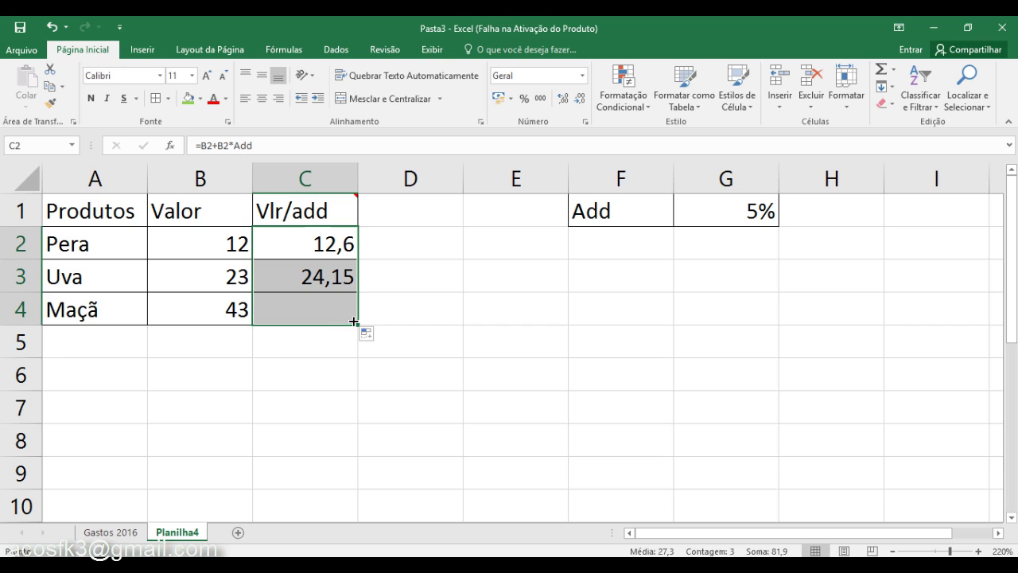
left_click(329, 280)
Check the copied formulas in C3 and C4, showing 24,15 and 45,15
double_click(329, 280)
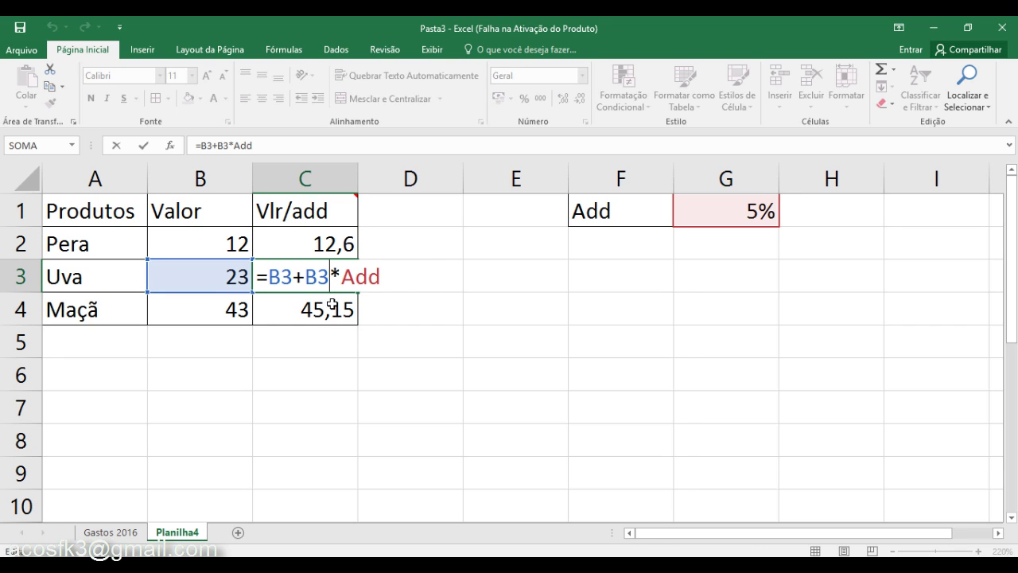
left_click(331, 305)
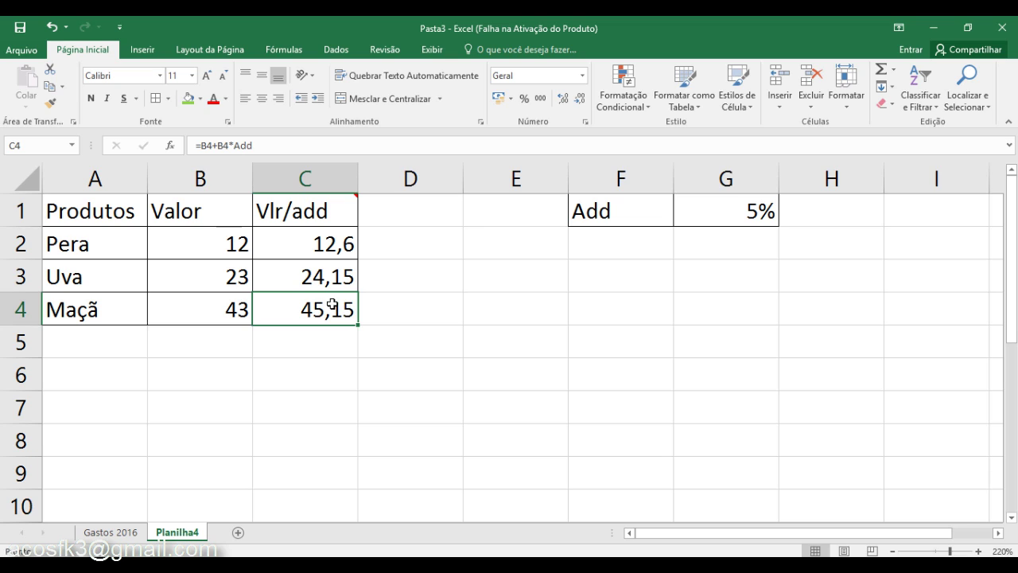
double_click(331, 305)
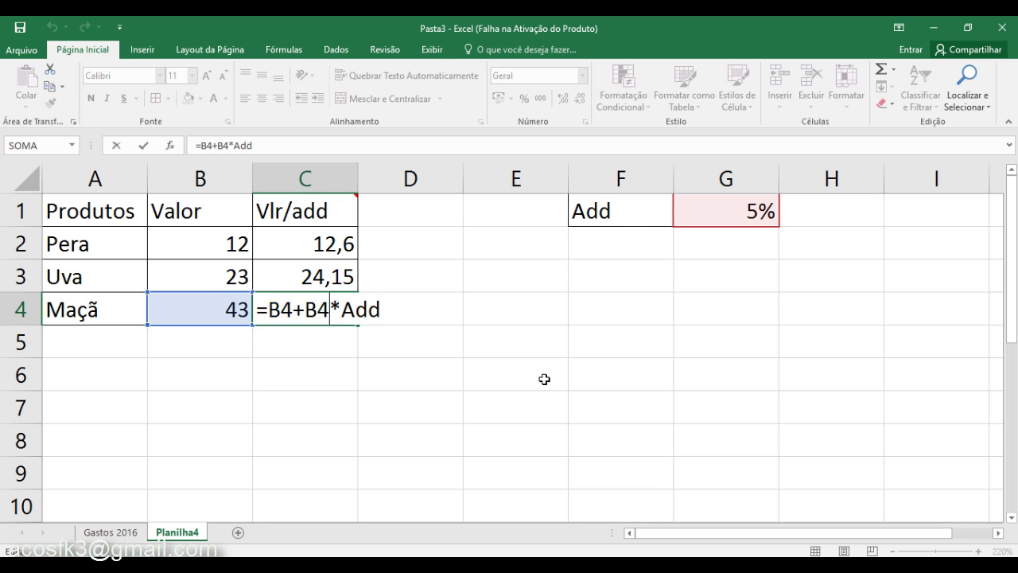
key("Return")
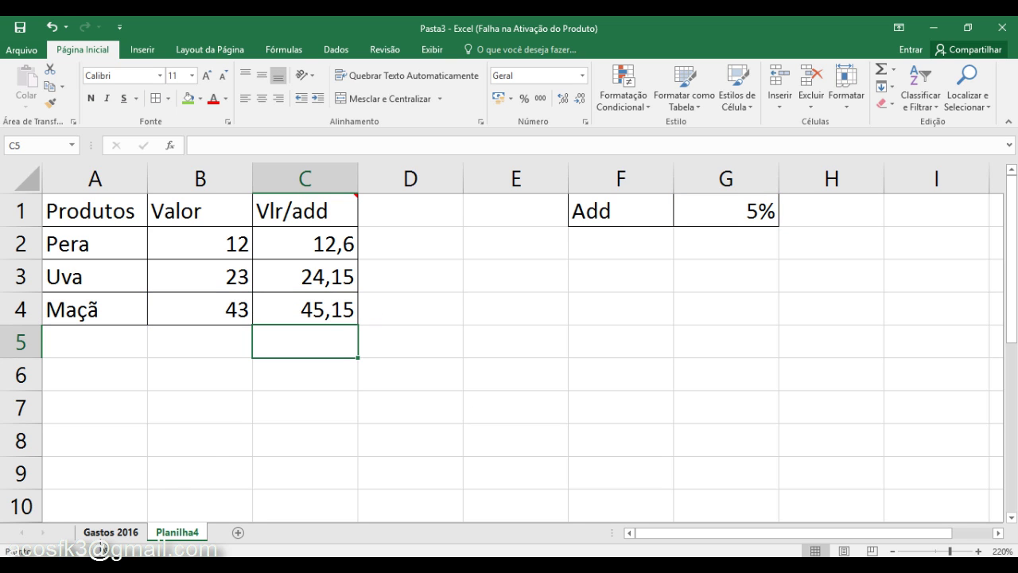
left_click(109, 532)
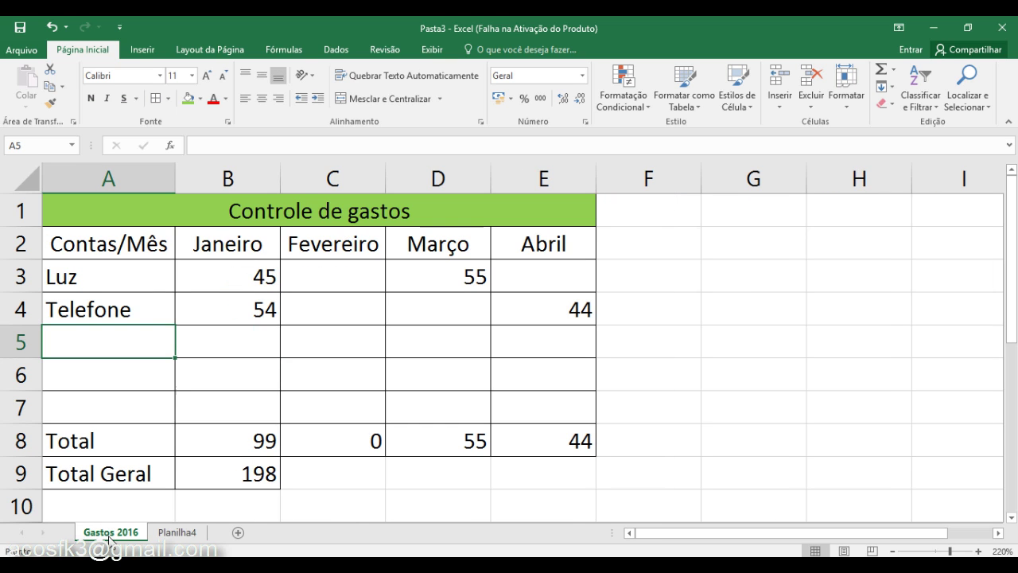
left_click(188, 535)
left_click(411, 468)
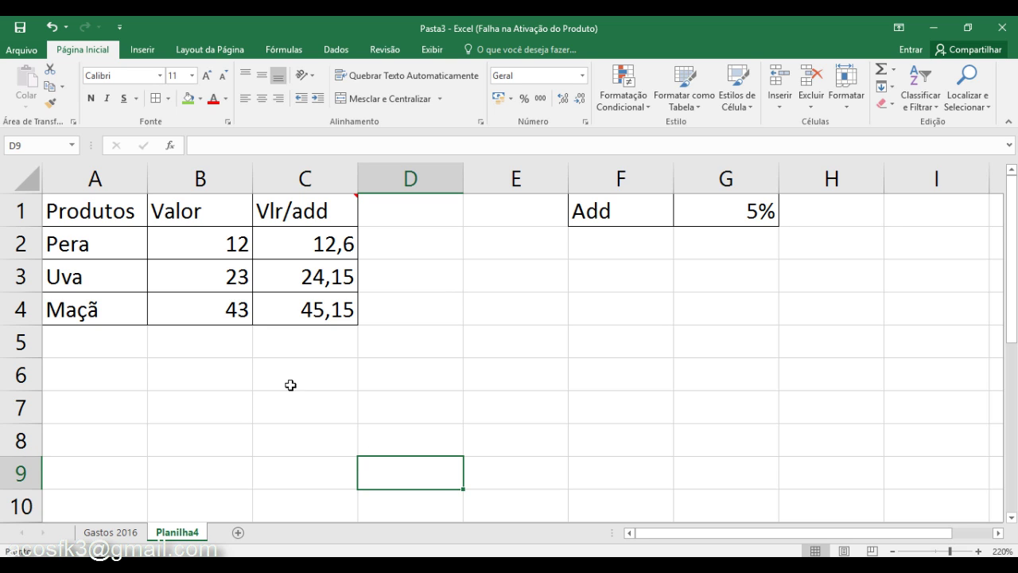
left_click(133, 538)
left_click(168, 539)
left_click(432, 382)
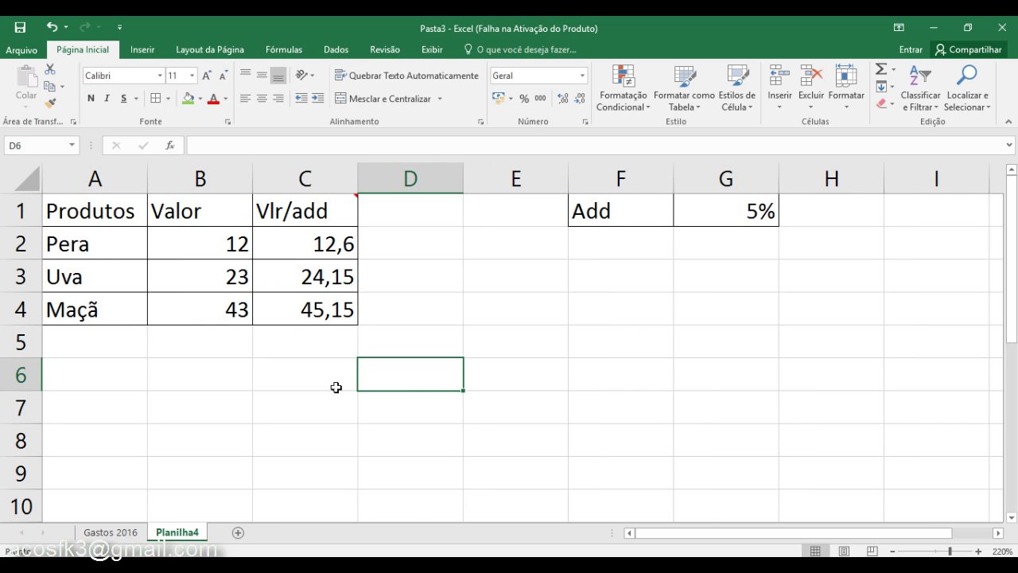
left_click(231, 401)
left_click(128, 371)
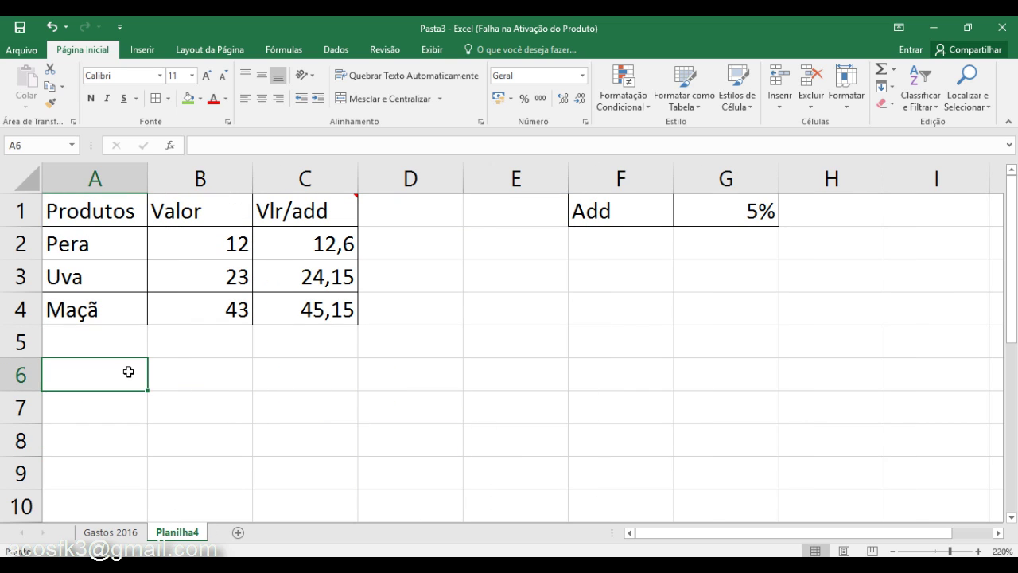
left_click_drag(195, 385, 310, 377)
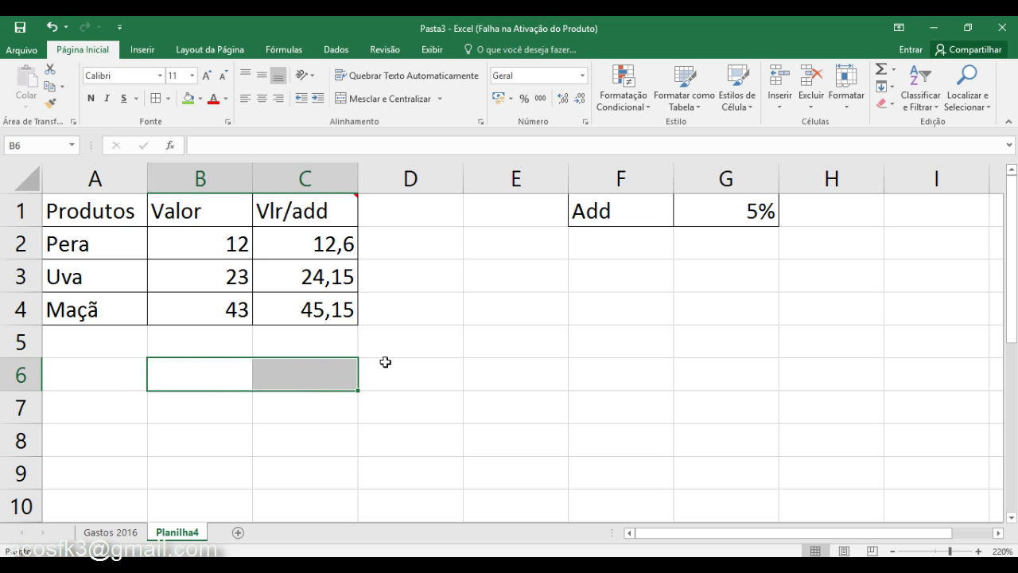
left_click(410, 362)
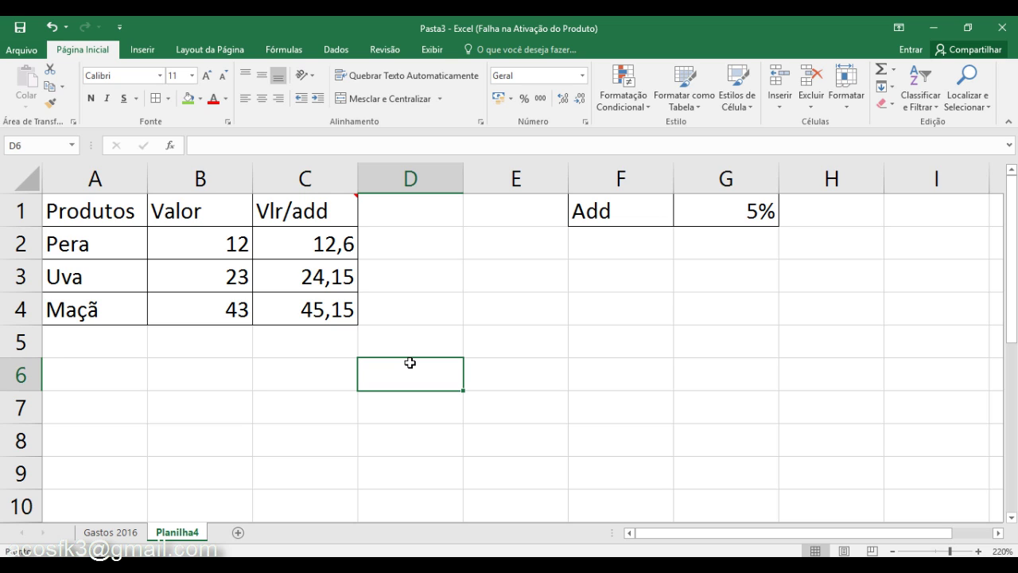
left_click(310, 371)
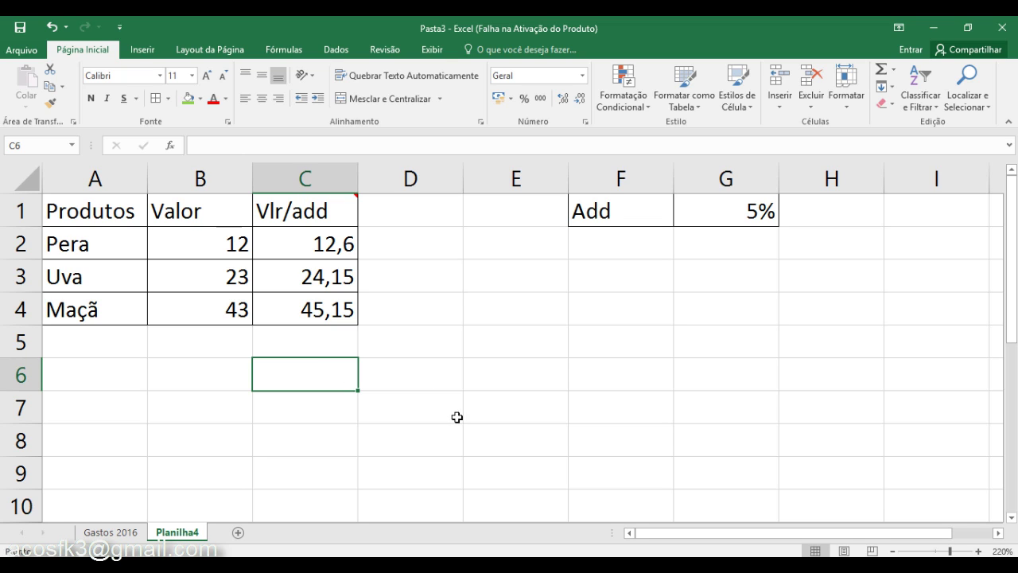
left_click(149, 418)
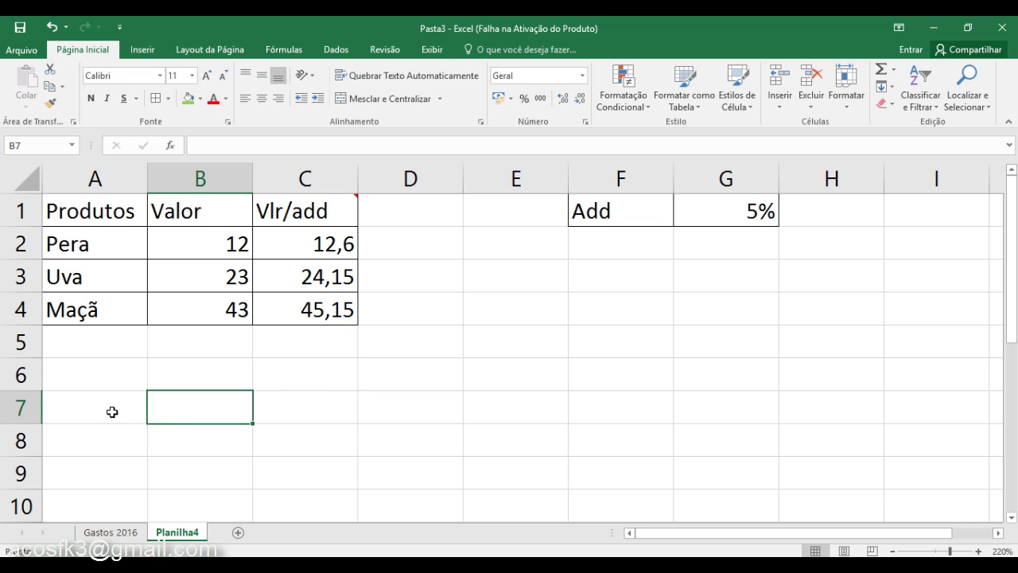
left_click(111, 412)
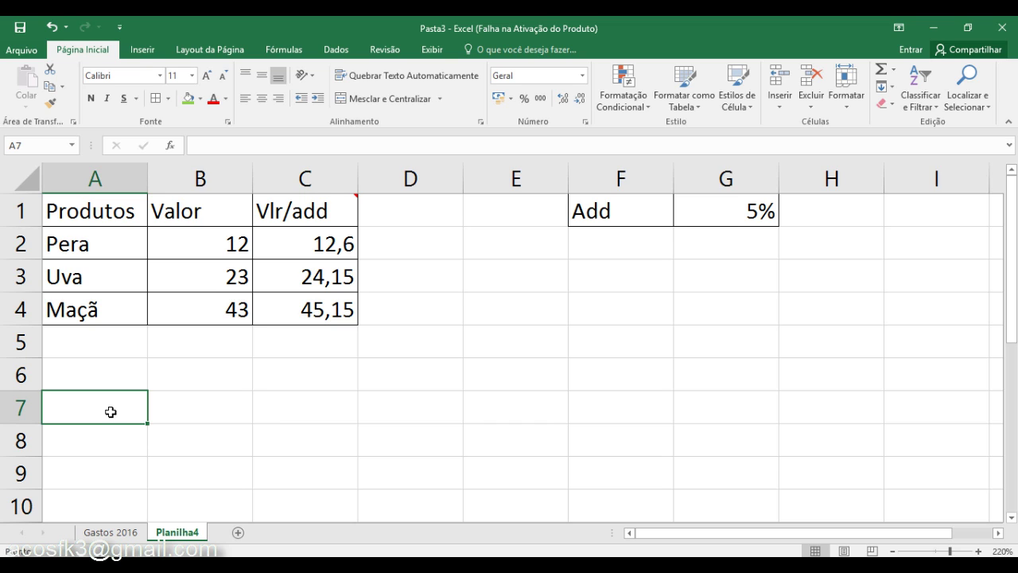
left_click(226, 410)
left_click(285, 410)
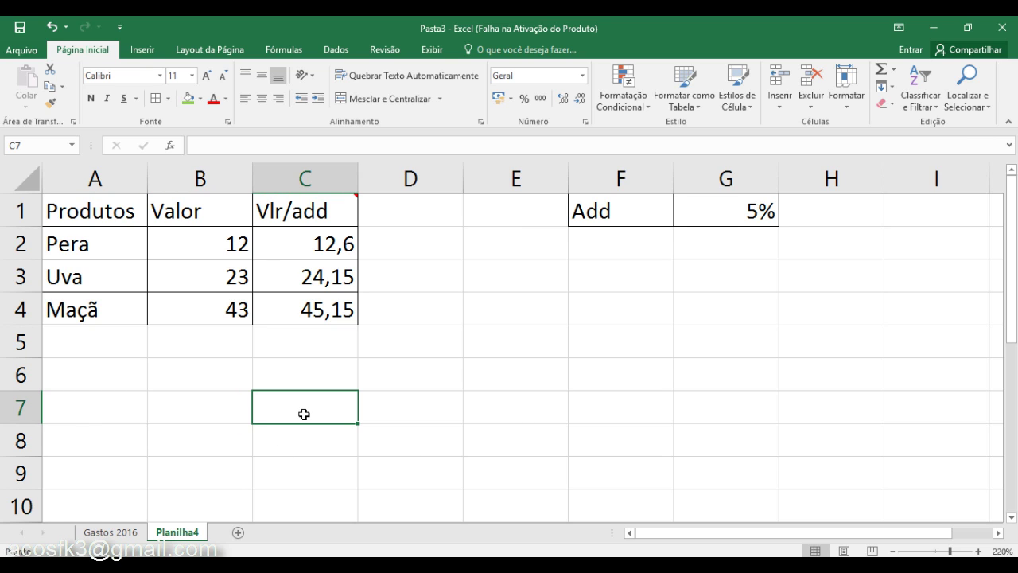